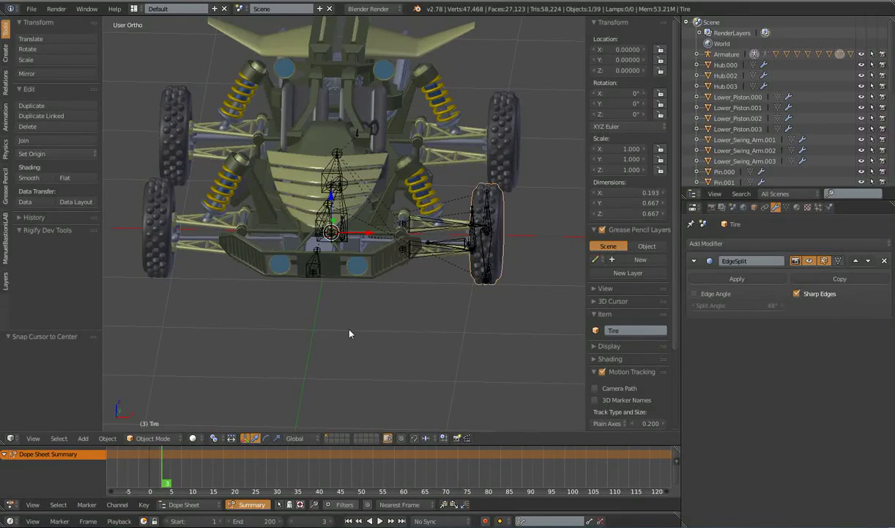
- Select the front shock's Lower_Piston.000 mesh beside the rigged wheel and open it in Edit Mode
mouse_move(350, 333)
middle_down()
mouse_move(360, 324)
mouse_move(348, 320)
middle_up()
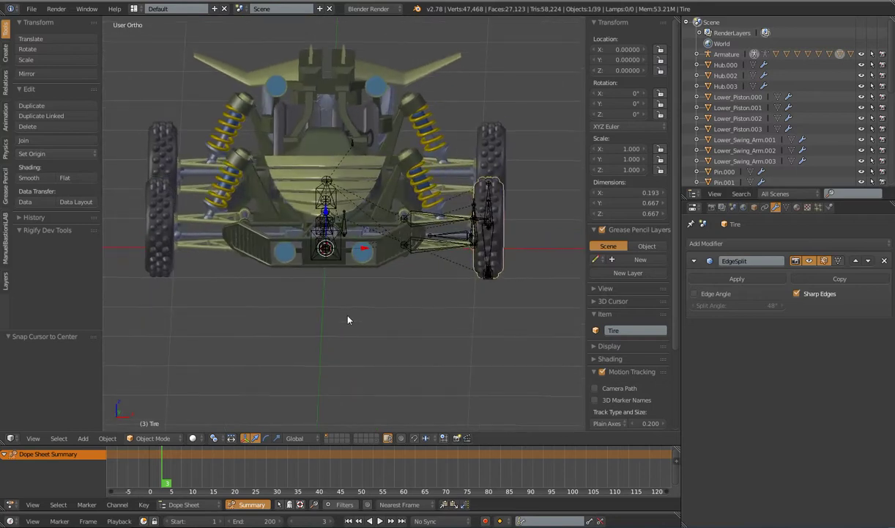
scroll(348, 315, up, 2)
shift+middle_drag(426, 324, 388, 297)
middle_drag(436, 292, 396, 318)
scroll(395, 318, up, 3)
right_click(449, 207)
shift+middle_drag(449, 207, 318, 155)
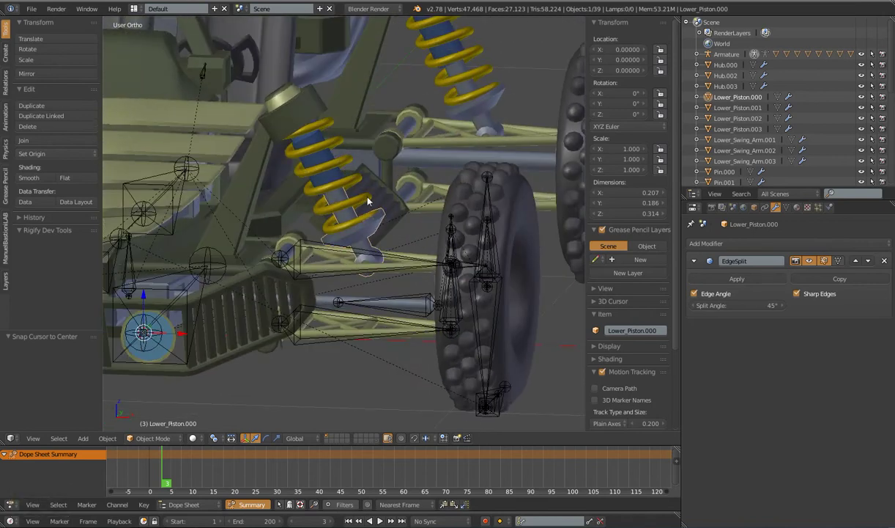
shift+middle_drag(368, 197, 406, 224)
scroll(423, 228, up, 3)
shift+middle_drag(433, 279, 433, 245)
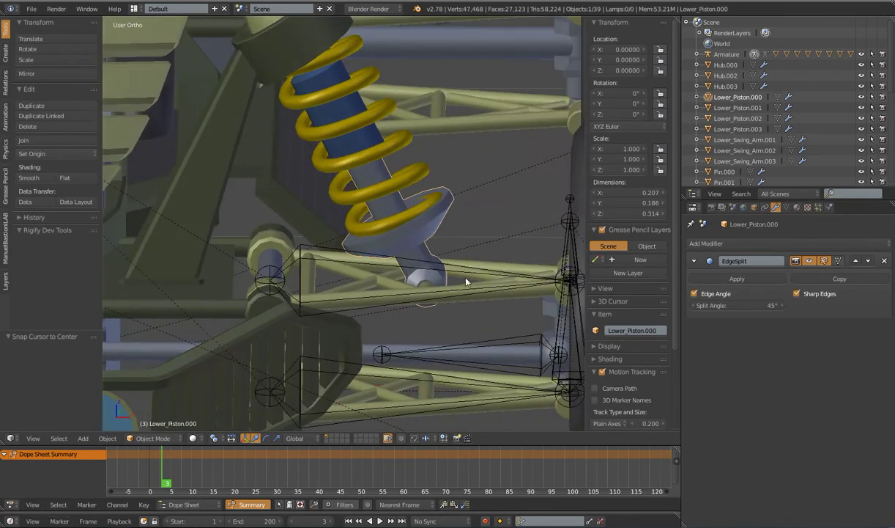
right_click(461, 270)
shift+middle_drag(471, 280, 436, 248)
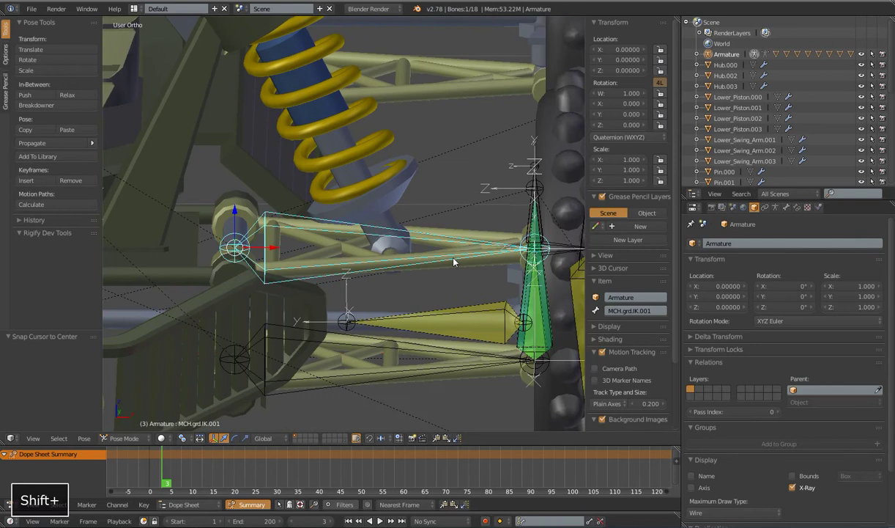
right_click(389, 201)
scroll(391, 204, up, 3)
scroll(391, 203, down, 5)
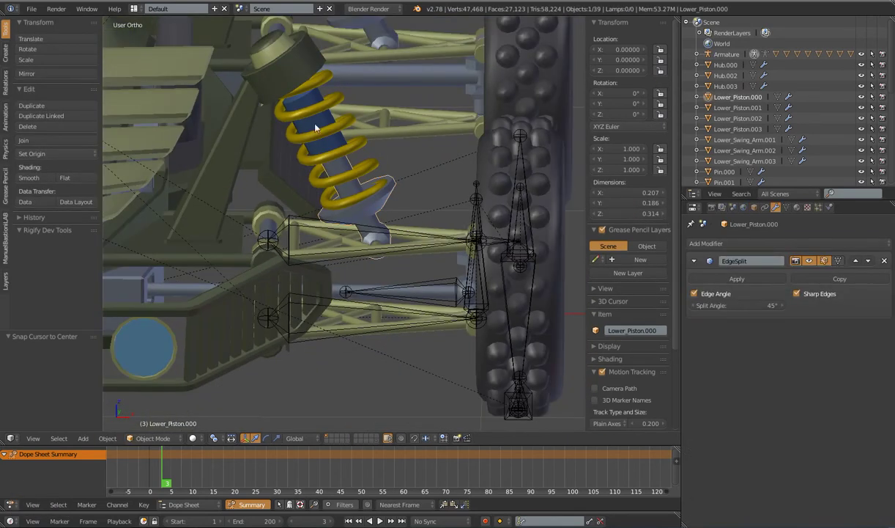
scroll(391, 212, up, 2)
key(Tab)
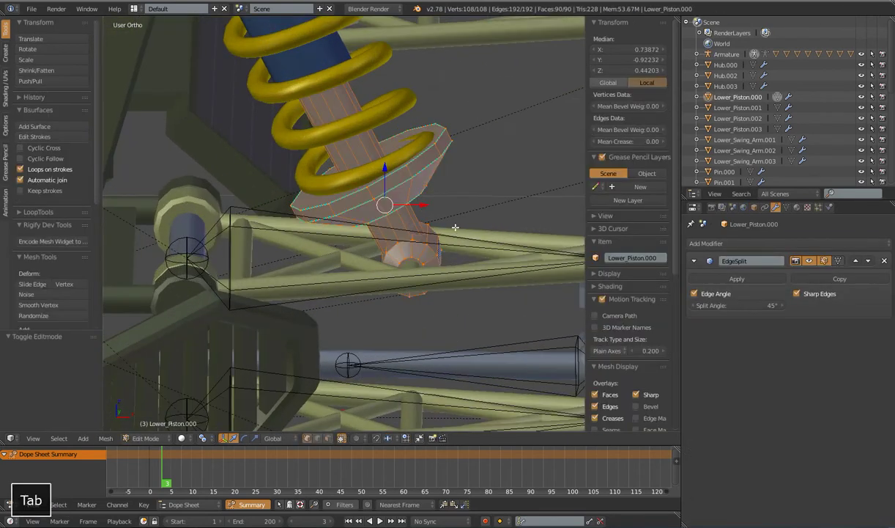
- Select the edge loops of the lower piston's bottom mounting hole on both sides and snap the 3D cursor to the selection
scroll(405, 220, up, 4)
alt+right_click(376, 227)
scroll(376, 227, down, 4)
middle_drag(440, 239, 272, 143)
alt+shift+right_click(263, 169)
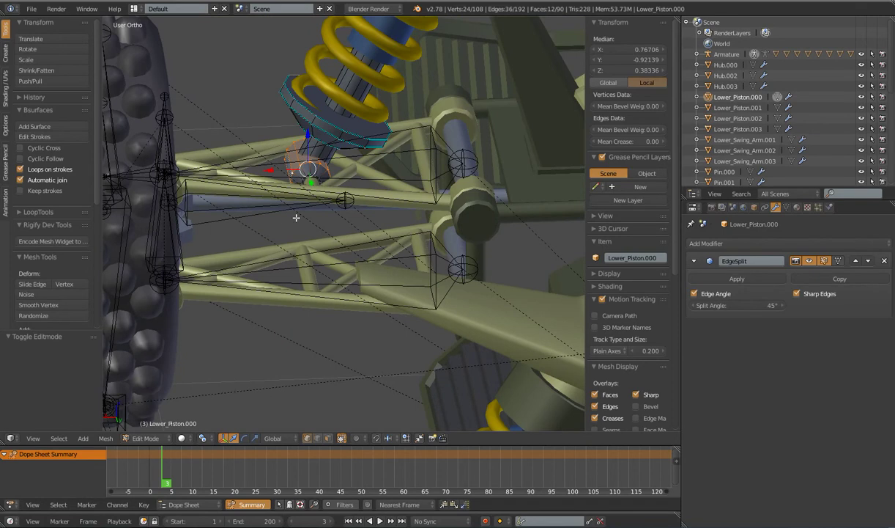
key(shift+s)
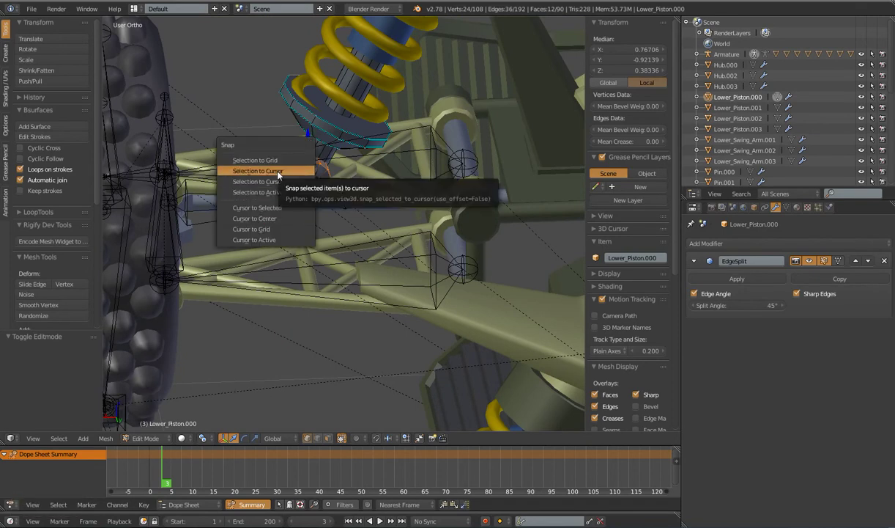
click(270, 207)
- Return to the armature, enter its Edit Mode, and add a new bone at the 3D cursor
middle_drag(328, 208, 351, 176)
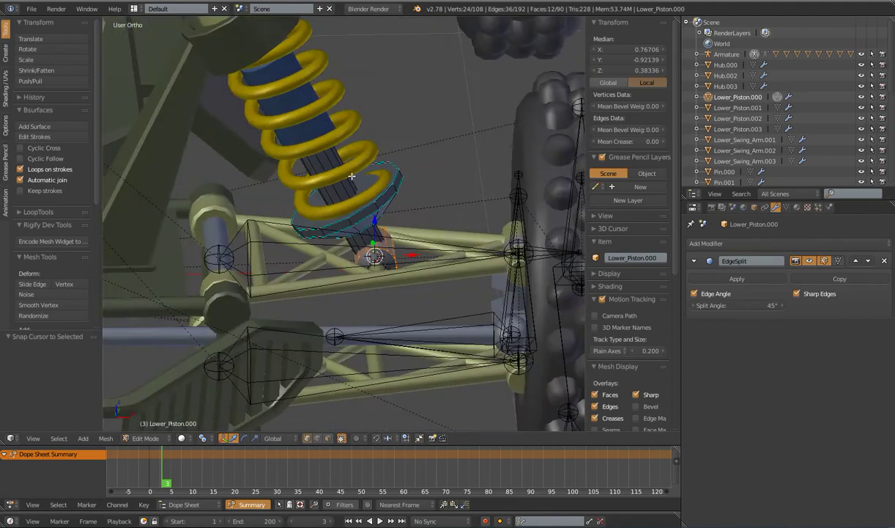
mouse_move(387, 280)
middle_down()
mouse_move(392, 236)
mouse_move(395, 274)
middle_up()
key(Tab)
right_click(290, 244)
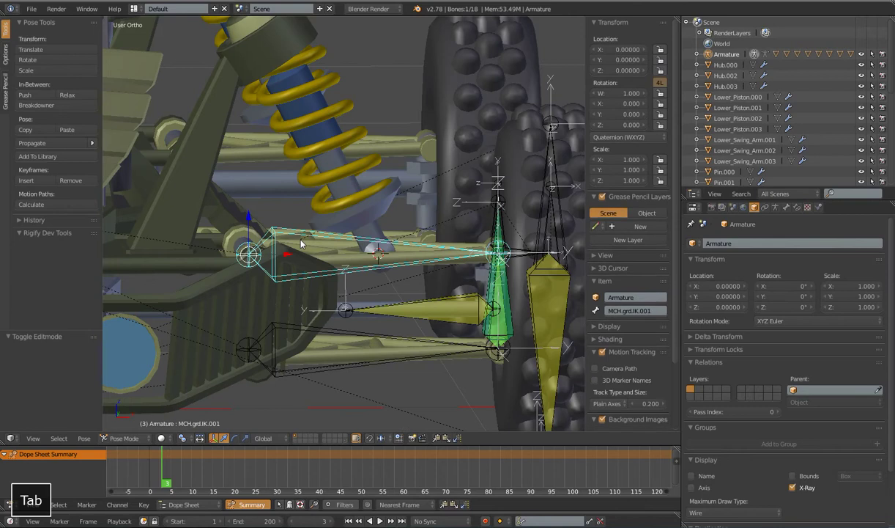
key(Tab)
key(shift+a)
scroll(351, 228, down, 5)
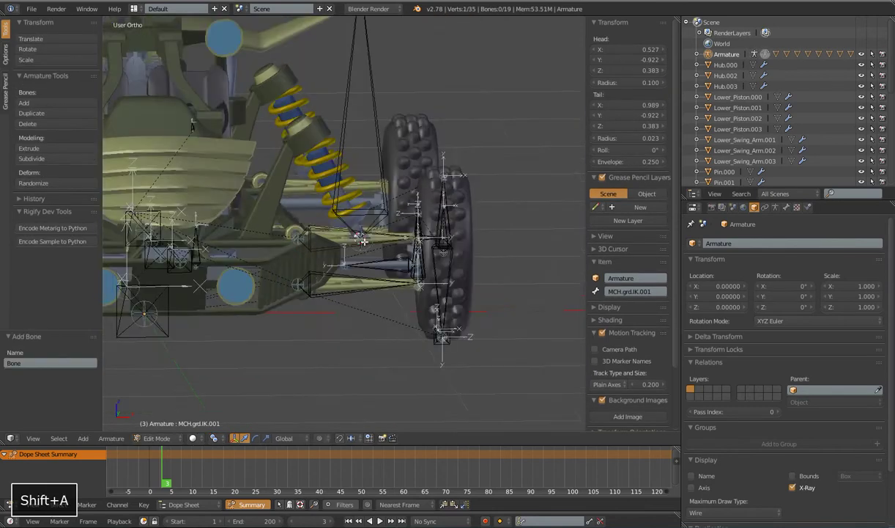
- Select the new bone and rename it MCH.piston.001
right_click(354, 135)
click(635, 291)
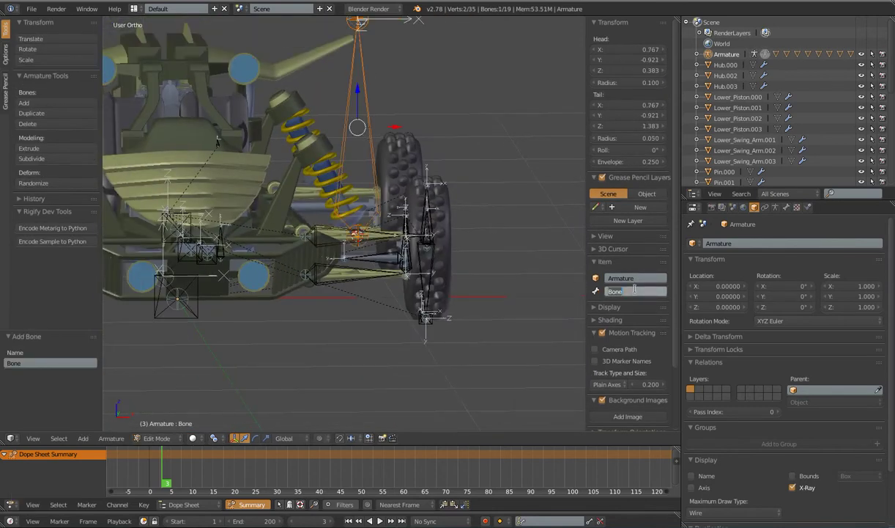
text(MCH.p)
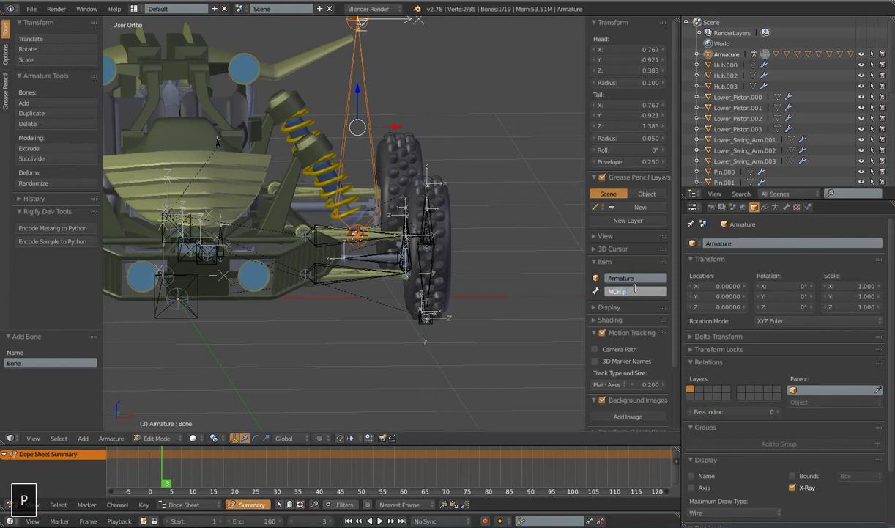
text(iston.001)
key(Return)
- Parent MCH.piston.001 to the upper swing arm bone MCH.grd.IK.001 with Keep Offset
scroll(324, 191, up, 3)
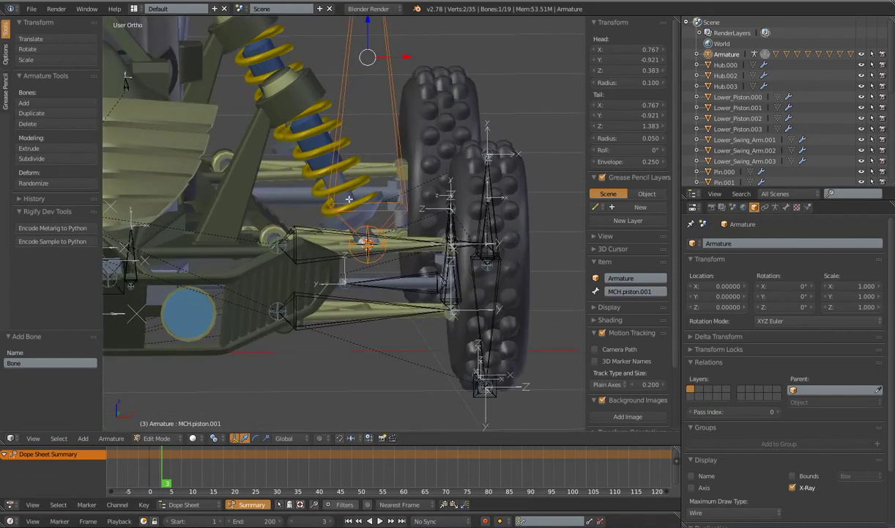
shift+right_click(329, 231)
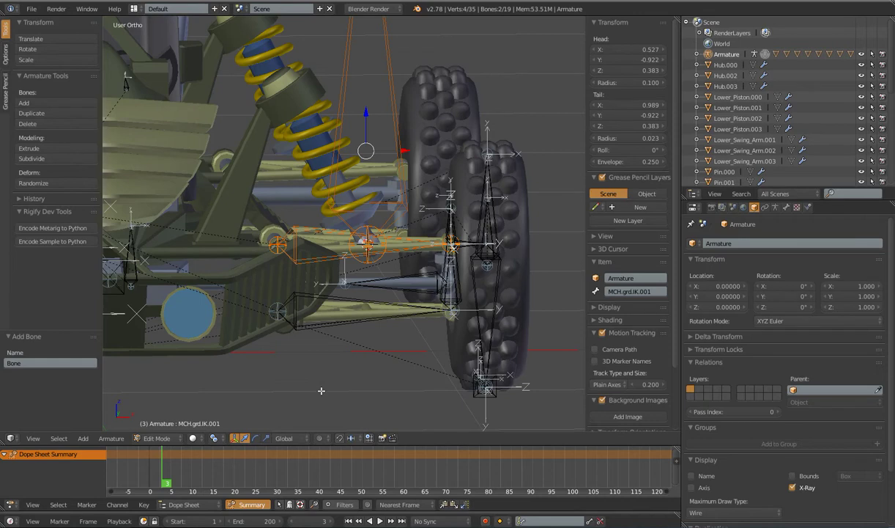
key(ctrl+p)
click(315, 390)
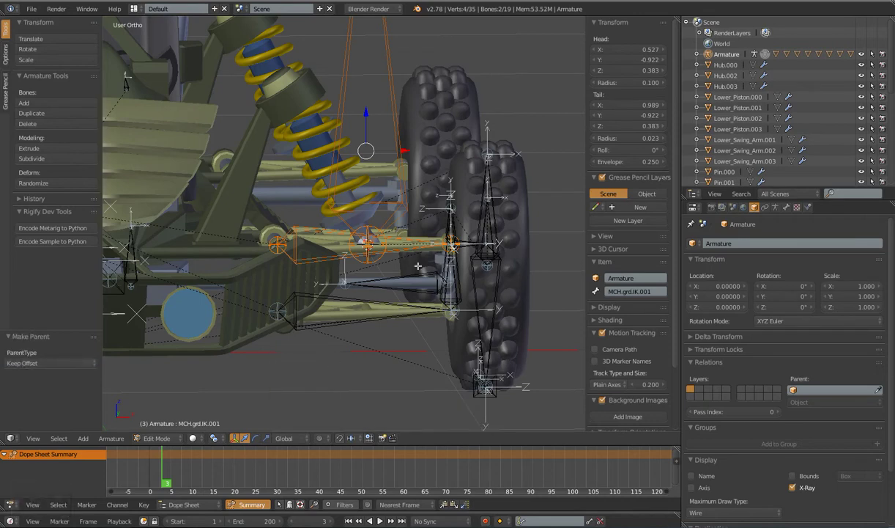
- Test the parenting in Pose Mode by moving the Wheel Height.001 bone, and cancel the move
middle_drag(315, 390, 420, 266)
key(Tab)
right_click(419, 314)
key(g)
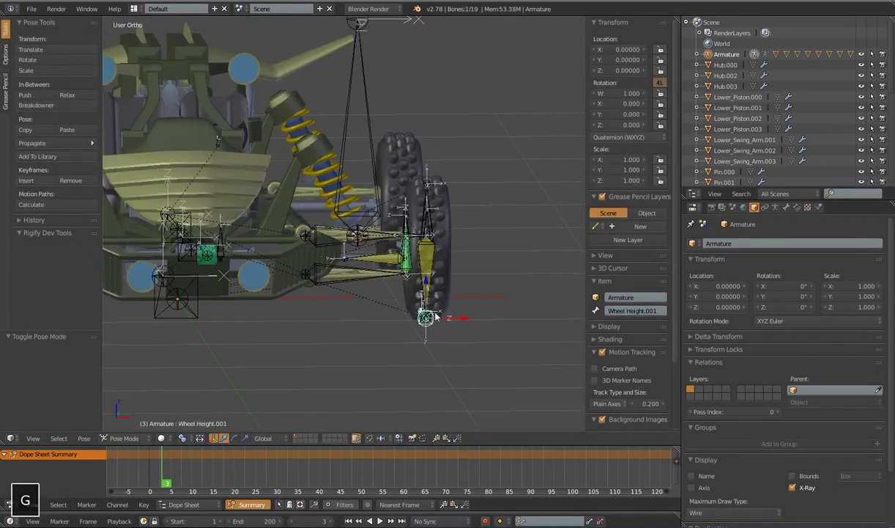
scroll(437, 300, up, 5)
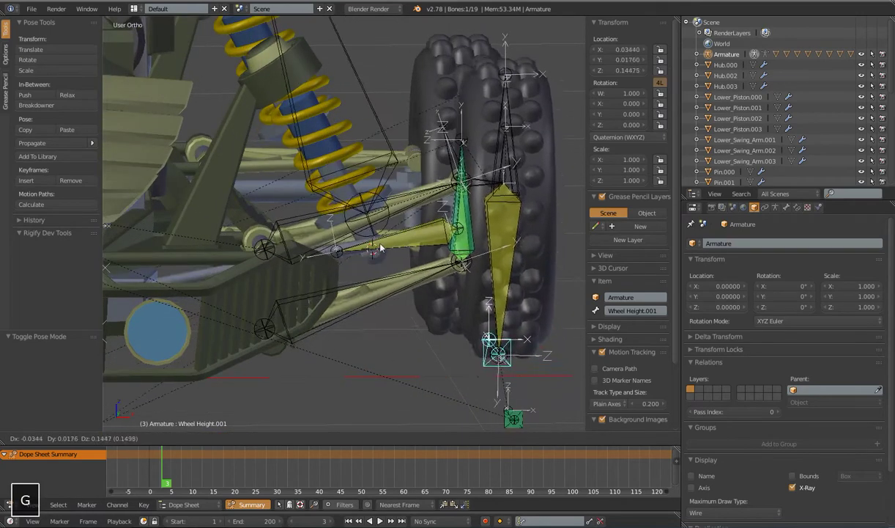
right_click(399, 290)
- Open the front shock's Upper_Piston mesh in Edit Mode and switch to wireframe display
scroll(384, 268, down, 5)
scroll(380, 267, up, 4)
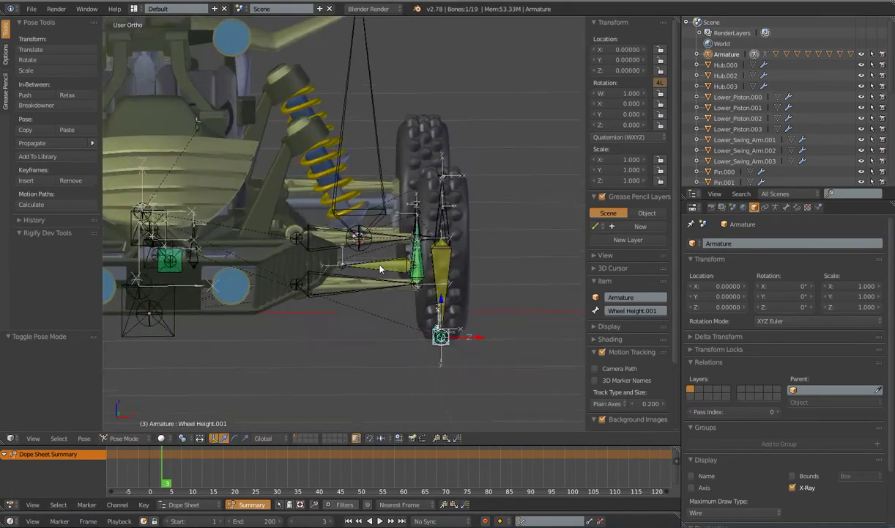
shift+middle_drag(349, 191, 376, 270)
scroll(376, 270, up, 4)
right_click(354, 229)
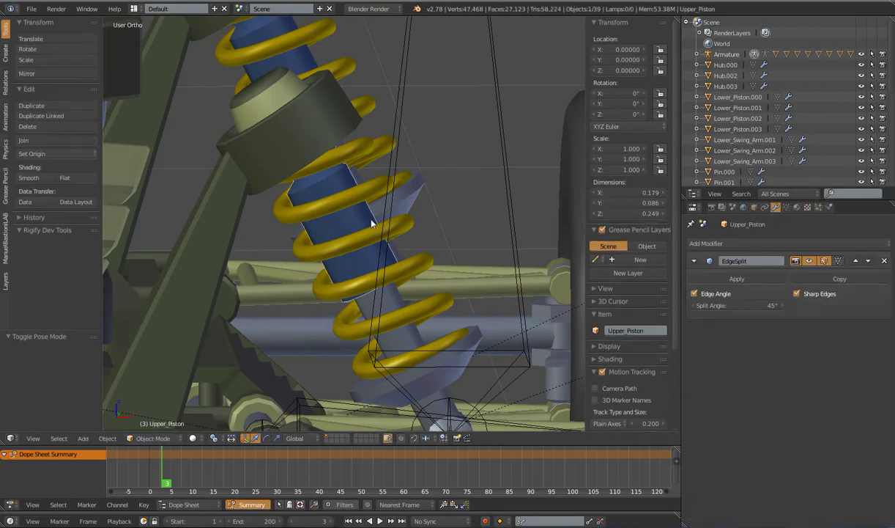
middle_drag(372, 224, 380, 244)
key(Tab)
scroll(362, 221, up, 4)
key(z)
scroll(314, 151, up, 2)
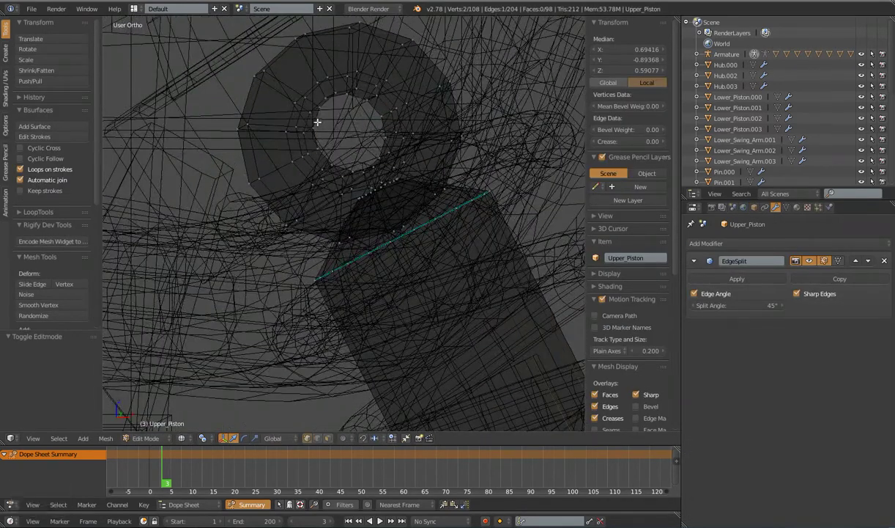
- Select the inner edge loops of the upper piston's mounting hole on both sides and snap the 3D cursor to them
alt+right_click(314, 123)
alt+shift+right_click(305, 118)
scroll(308, 122, down, 3)
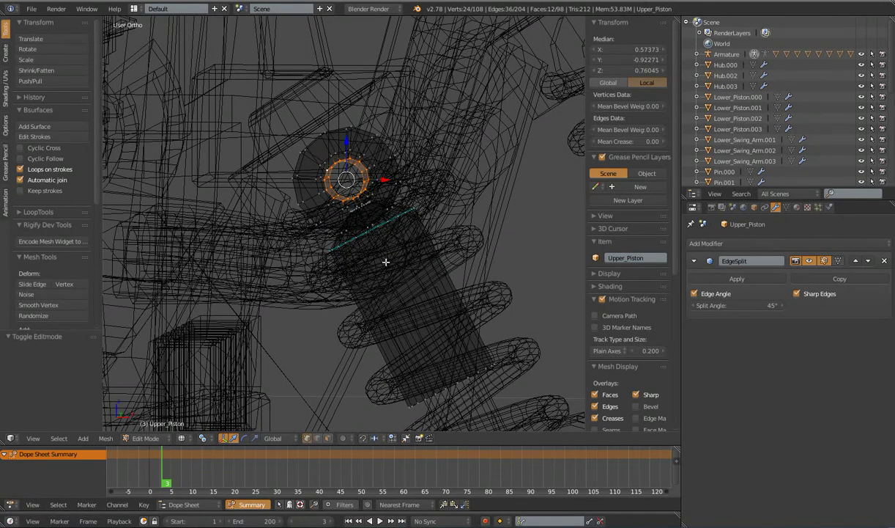
key(shift+s)
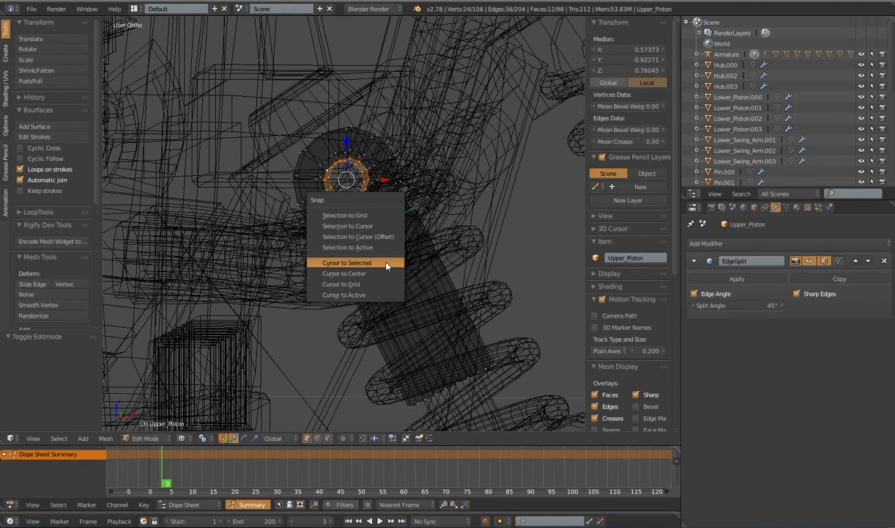
click(386, 262)
- Restore solid display, duplicate the MCH.piston.001 bone in the armature's Edit Mode, and snap the copy to the 3D cursor
scroll(386, 262, down, 5)
key(Tab)
key(z)
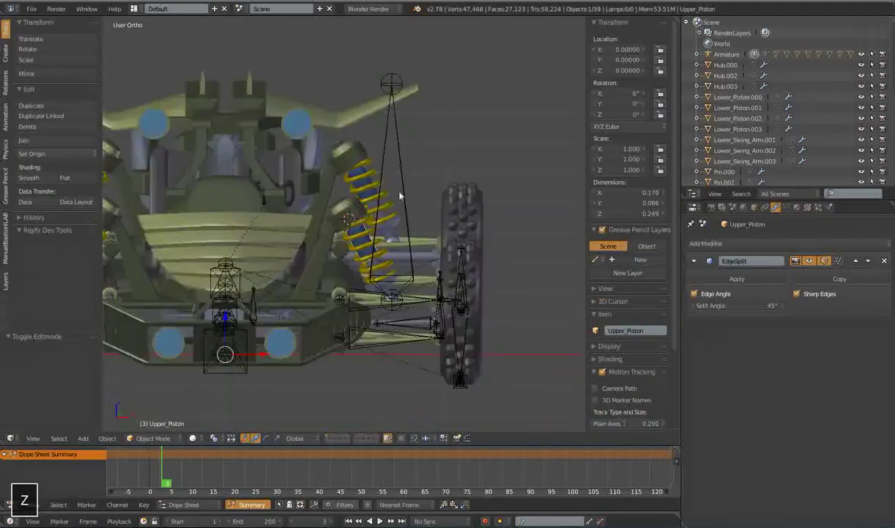
right_click(401, 170)
key(Tab)
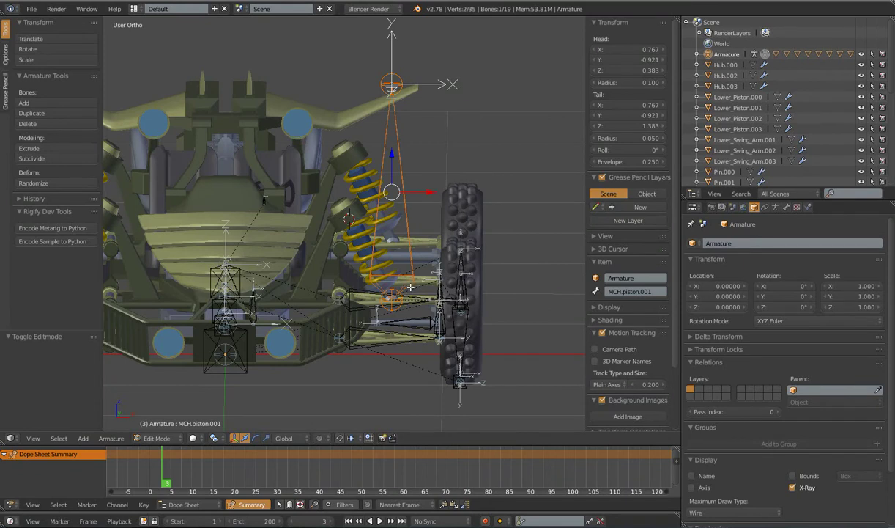
key(shift+d)
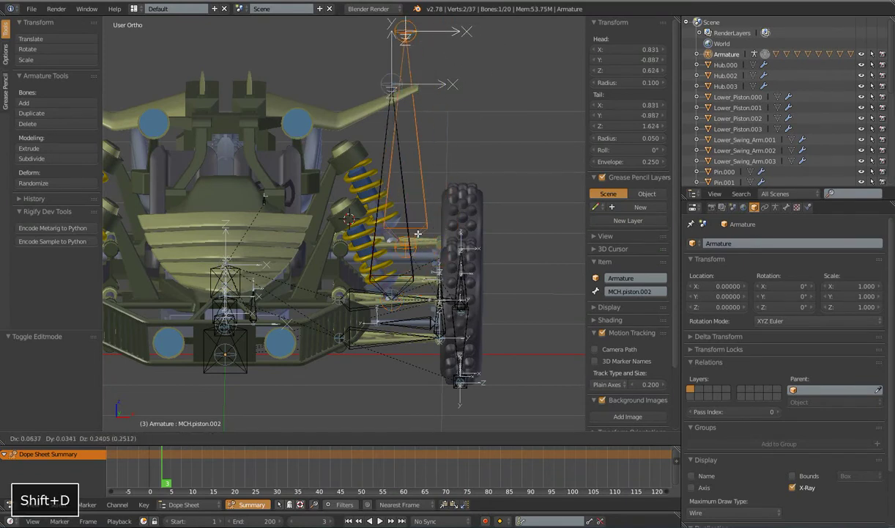
click(422, 233)
key(shift+s)
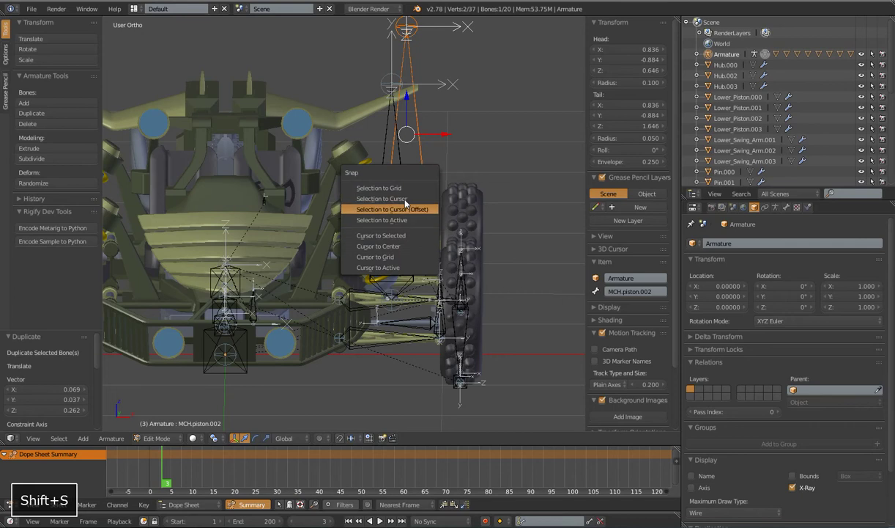
click(402, 200)
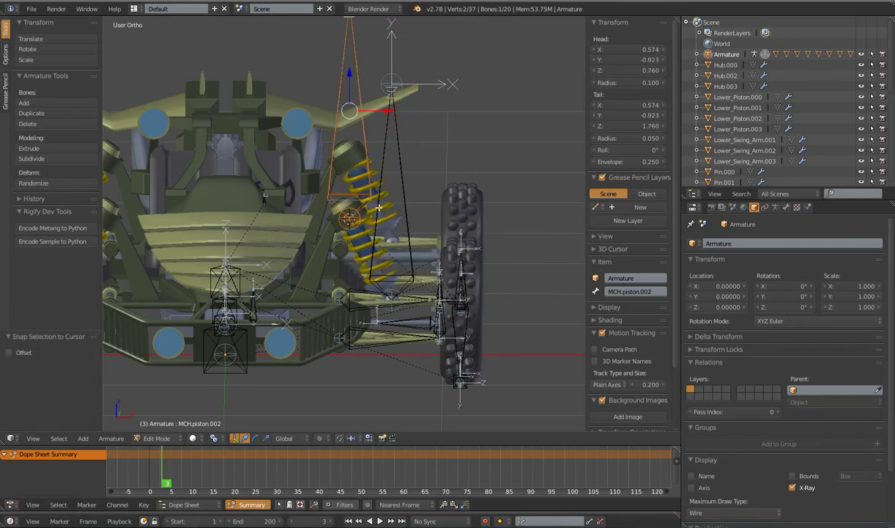
- Snap the tail of MCH.piston.001 to the 3D cursor at the upper piston's mount
scroll(346, 198, down, 2)
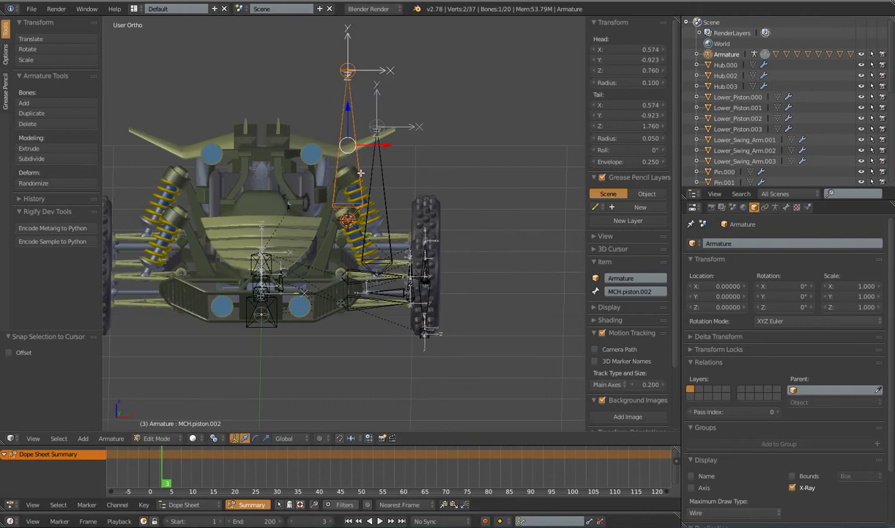
scroll(379, 217, up, 3)
scroll(387, 208, down, 3)
right_click(379, 130)
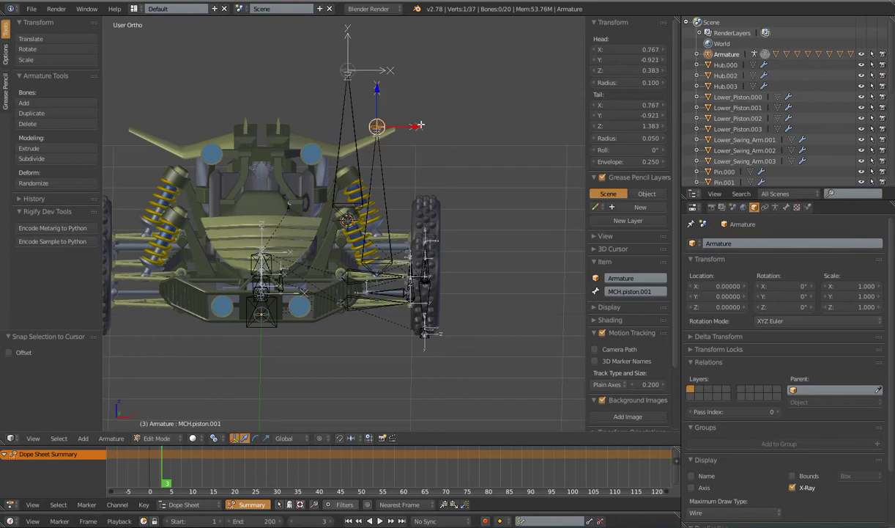
key(shift+s)
click(445, 219)
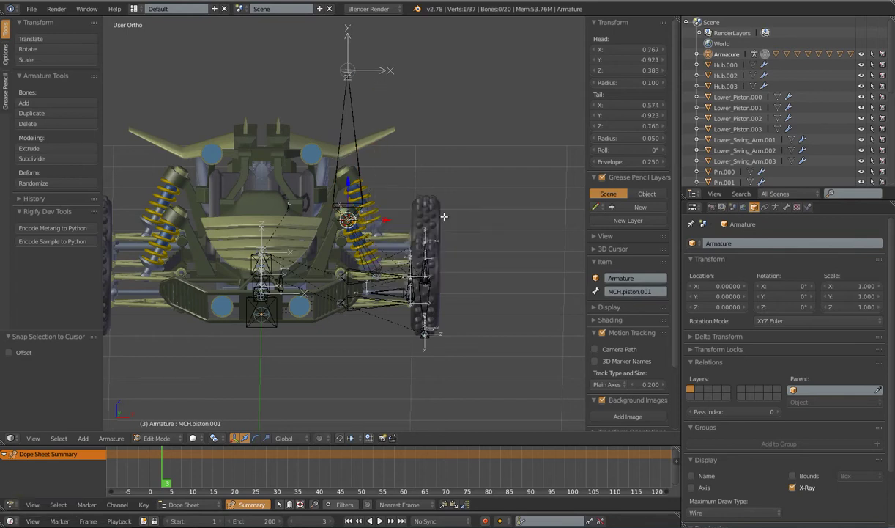
- Snap the 3D cursor to the head of MCH.piston.001, and snap the tail of MCH.piston.002 to the cursor
right_click(376, 276)
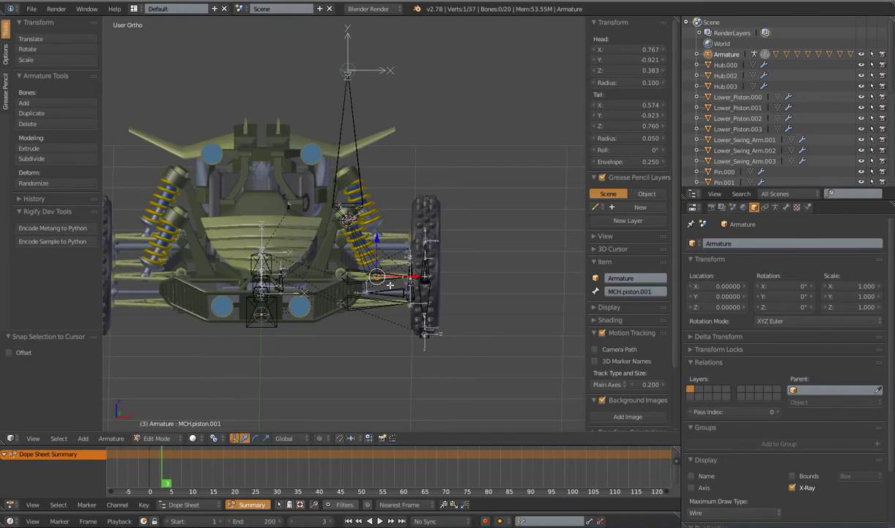
key(shift+s)
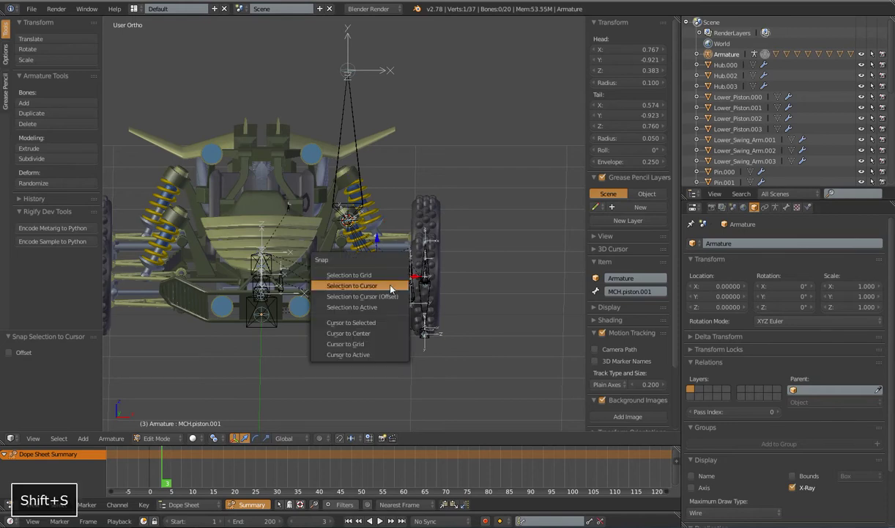
click(353, 323)
right_click(347, 70)
key(shift+s)
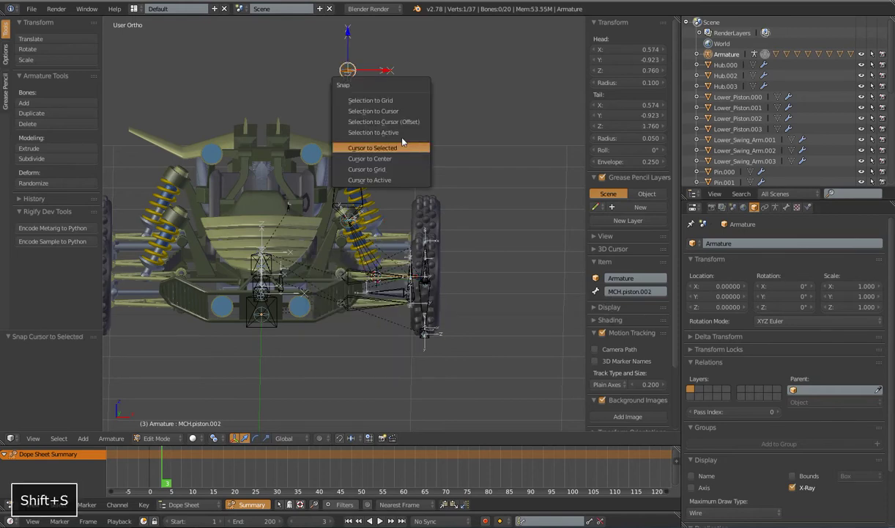
click(392, 111)
- Parent the upper piston bone MCH.piston.002 to the Body bone with Keep Offset
scroll(387, 246, up, 4)
middle_drag(398, 276, 393, 297)
right_click(352, 283)
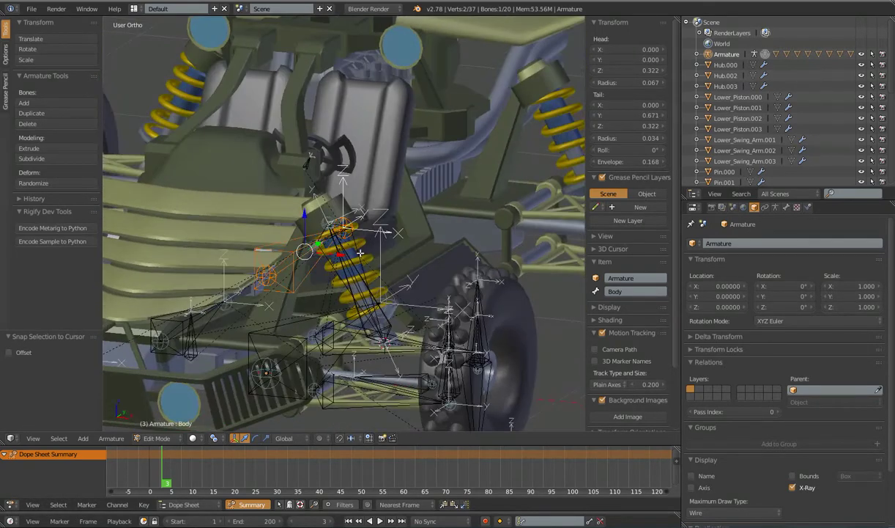
right_click(344, 243)
scroll(361, 242, down, 3)
middle_drag(361, 242, 381, 246)
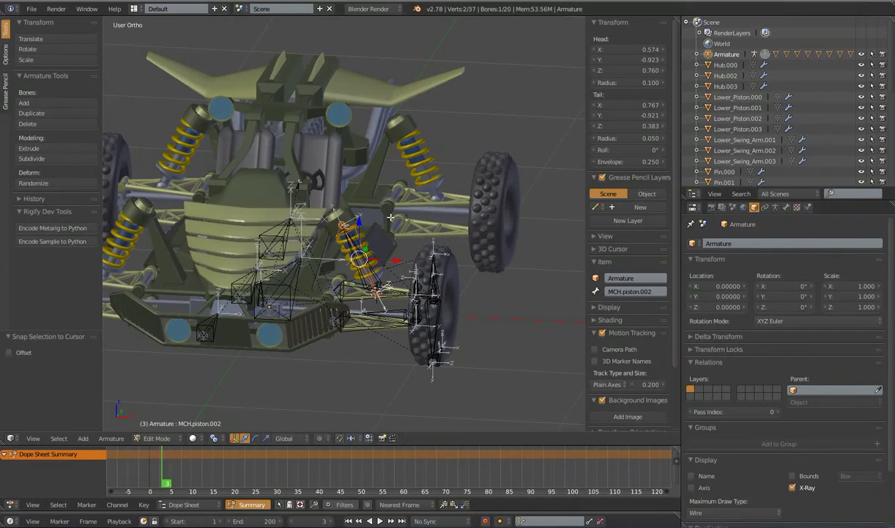
shift+right_click(268, 227)
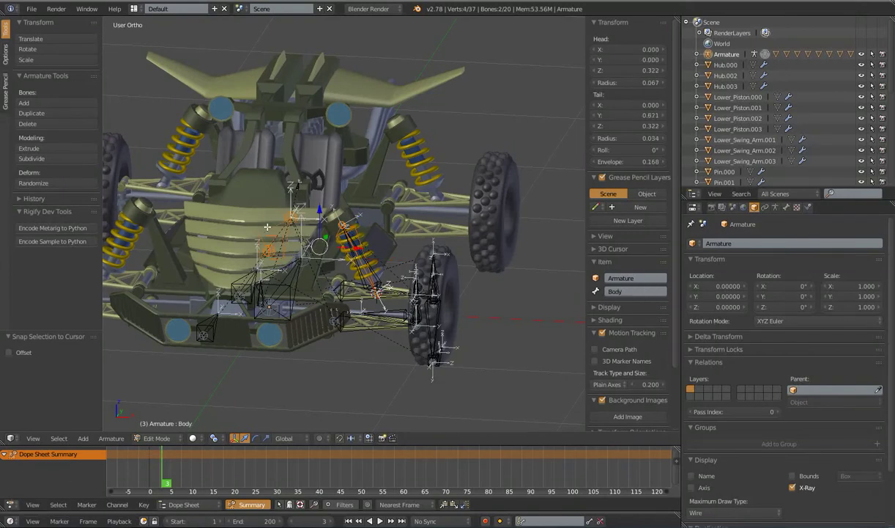
key(ctrl+p)
click(268, 226)
middle_drag(268, 226, 273, 229)
scroll(366, 197, up, 3)
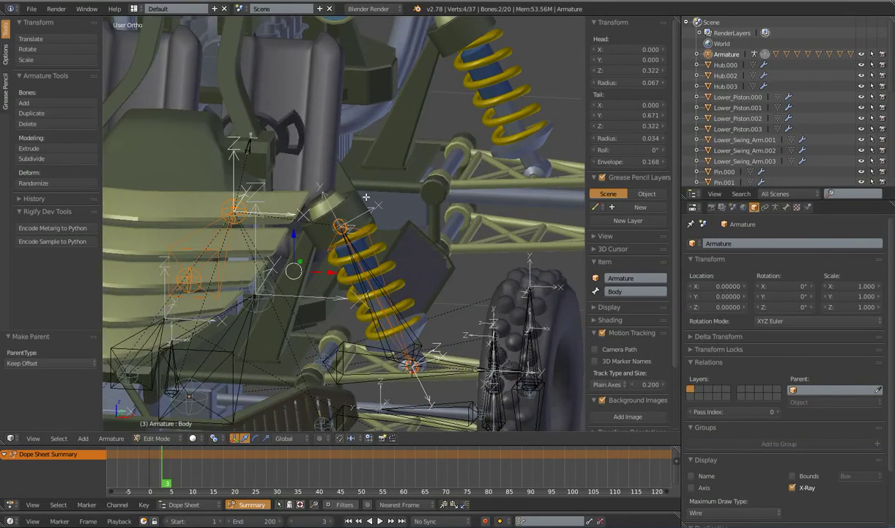
scroll(332, 233, down, 5)
key(ctrl+Tab)
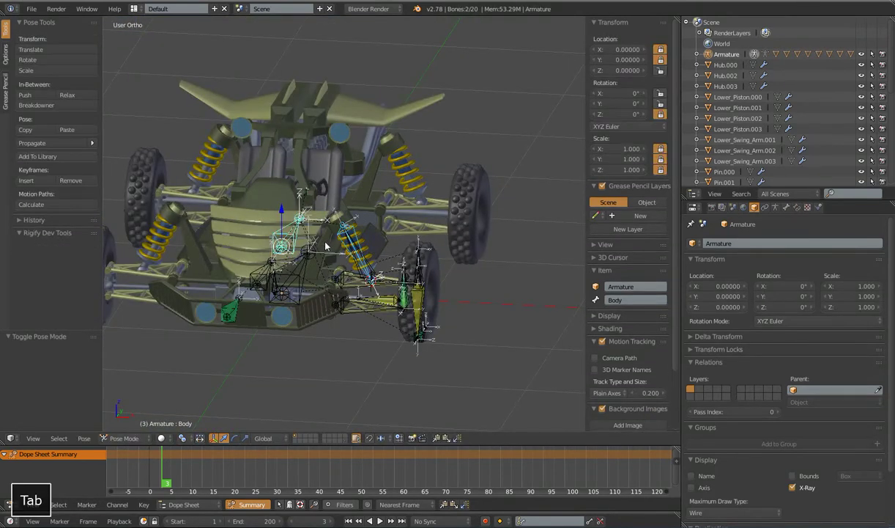
scroll(363, 258, up, 6)
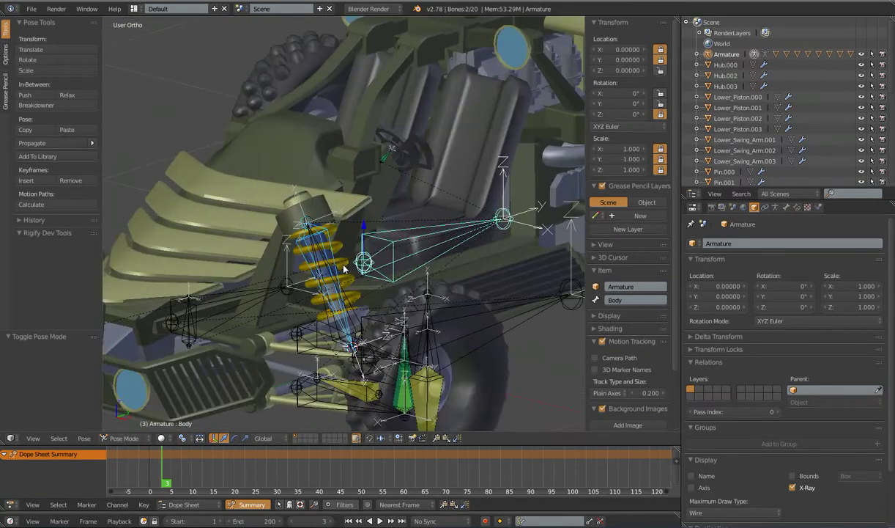
key(Tab)
- Adjust the bone roll of MCH.piston.002 to about 64.2° in the right orthographic view
right_click(325, 252)
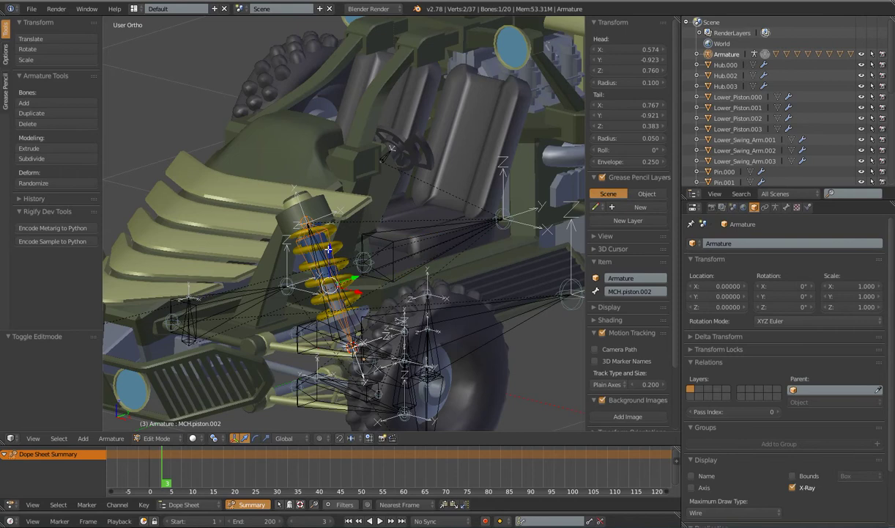
key(KP_3)
key(ctrl+r)
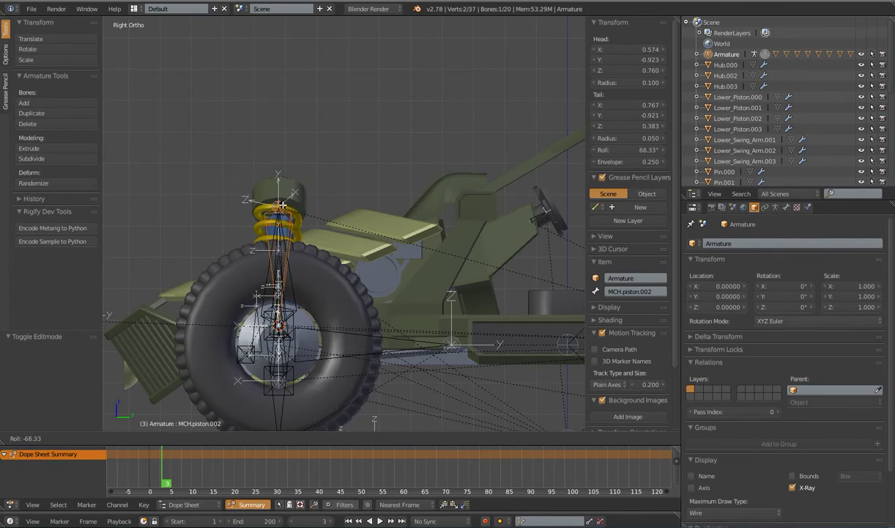
click(285, 205)
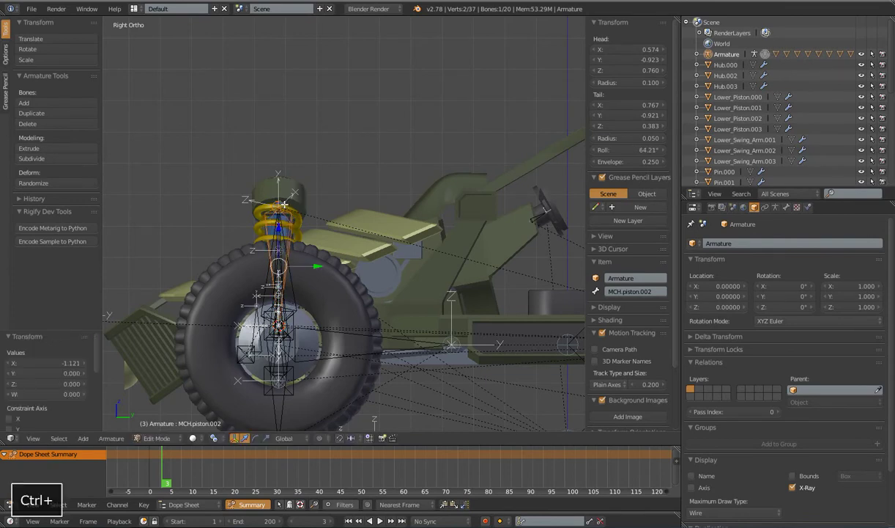
- Adjust the bone roll of MCH.piston.001 to about 244.25° in the right orthographic view
right_click(281, 234)
key(ctrl+r)
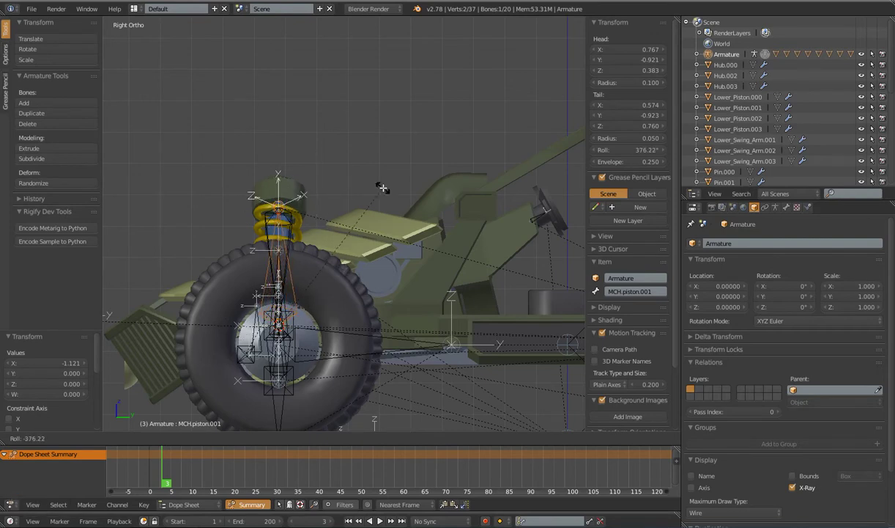
click(286, 363)
scroll(279, 293, down, 3)
middle_drag(279, 293, 375, 268)
scroll(365, 322, up, 3)
scroll(373, 269, up, 3)
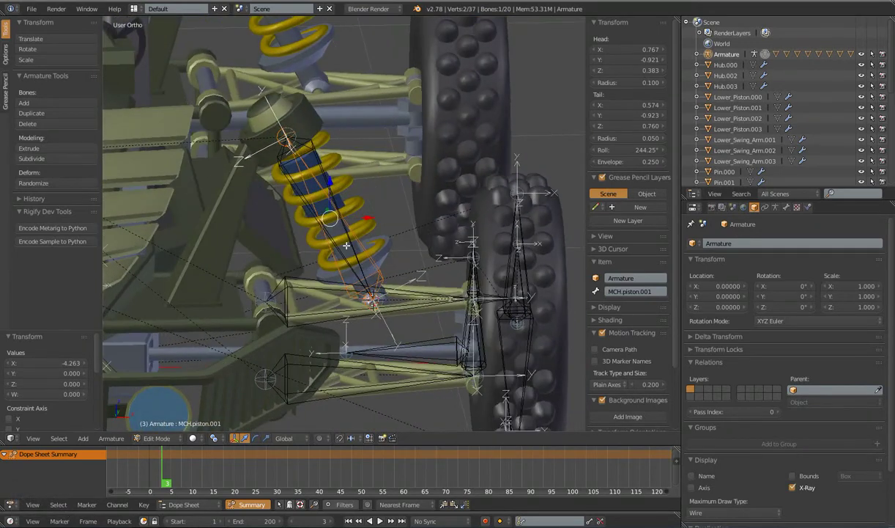
- Scale MCH.piston.001 and MCH.piston.002 together to about 0.36, shortening both bones from their own heads
right_click(350, 244)
shift+right_click(345, 208)
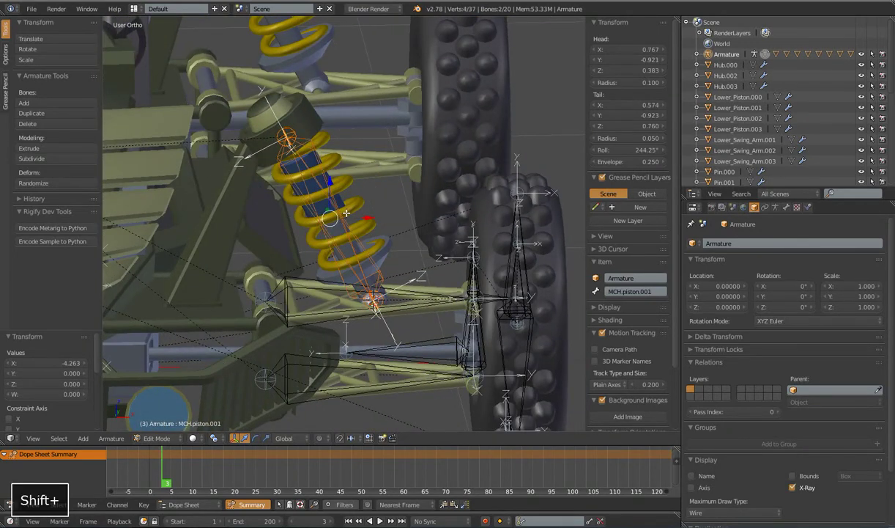
scroll(345, 208, down, 5)
key(s)
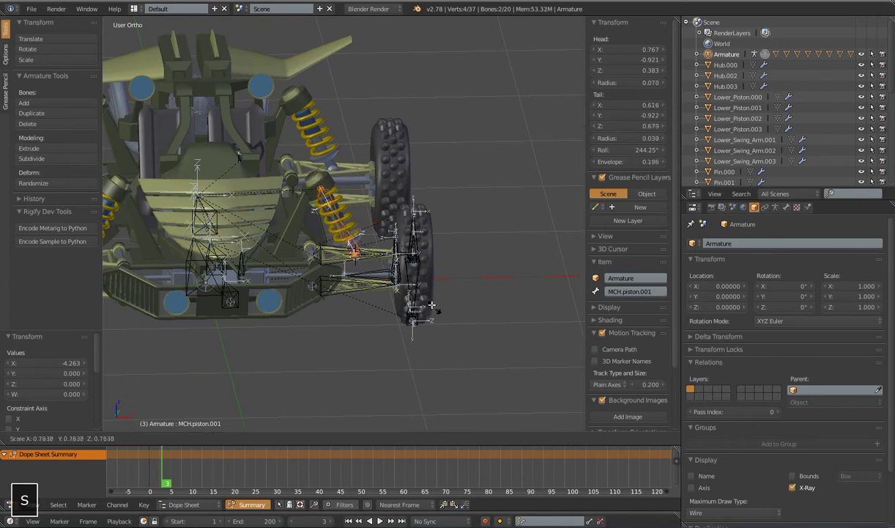
click(384, 259)
scroll(352, 231, up, 8)
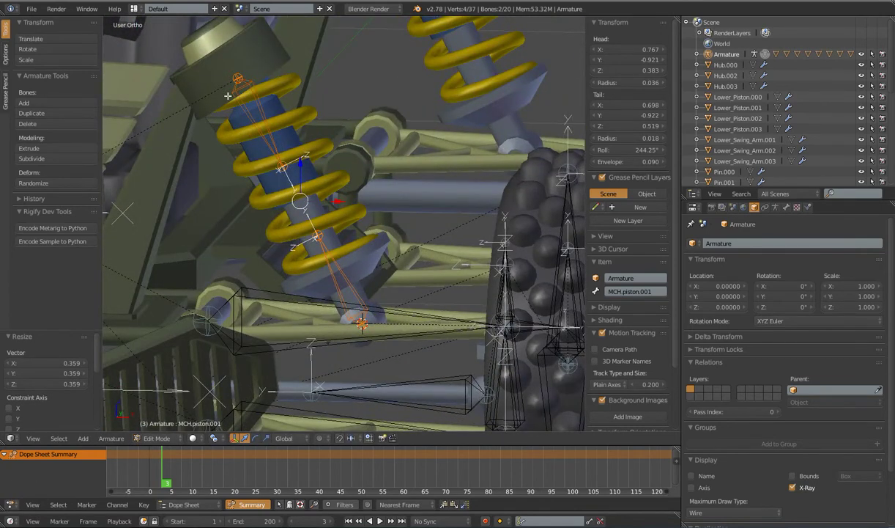
middle_drag(325, 205, 372, 280)
scroll(371, 279, up, 2)
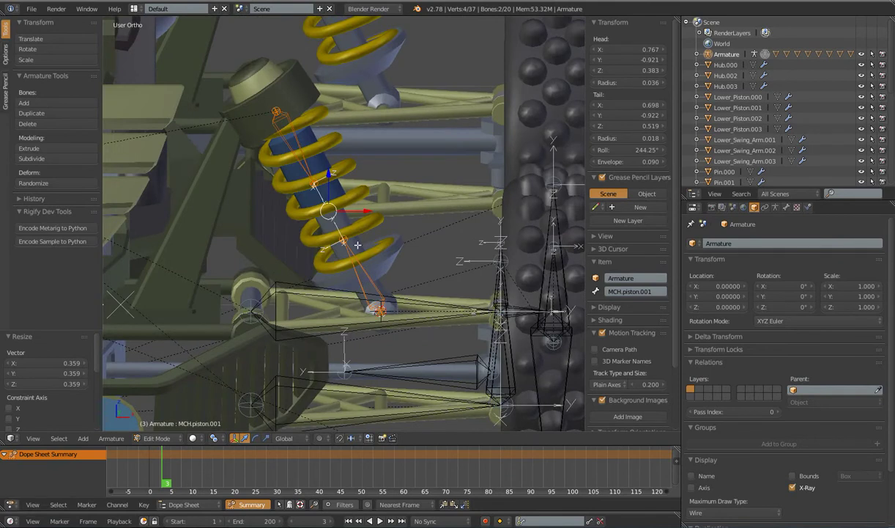
- Duplicate MCH.piston.001 and MCH.piston.002 in place and scale the copies to about 0.42
right_click(299, 140)
right_click(355, 271)
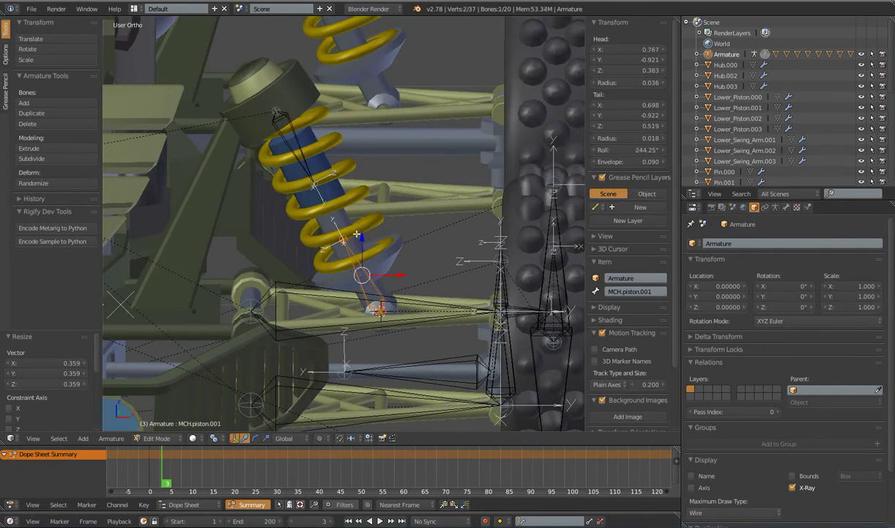
right_click(306, 152)
shift+right_click(365, 267)
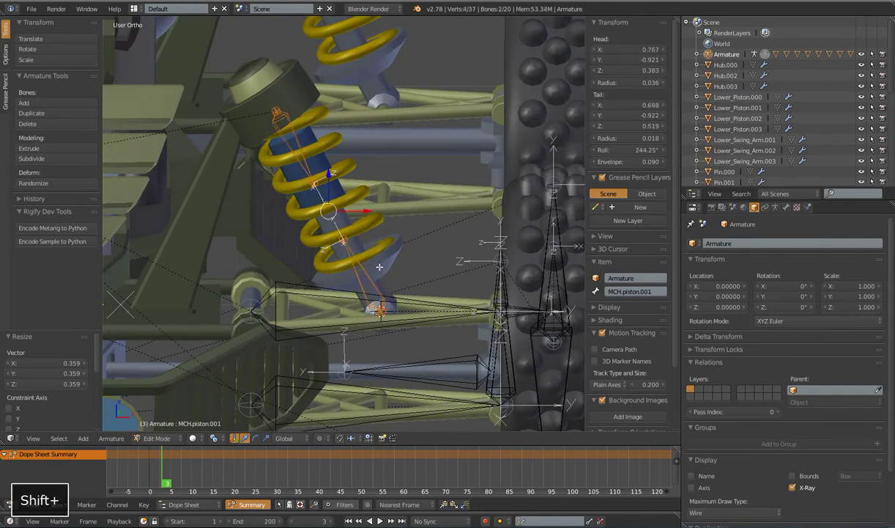
middle_drag(357, 249, 313, 152)
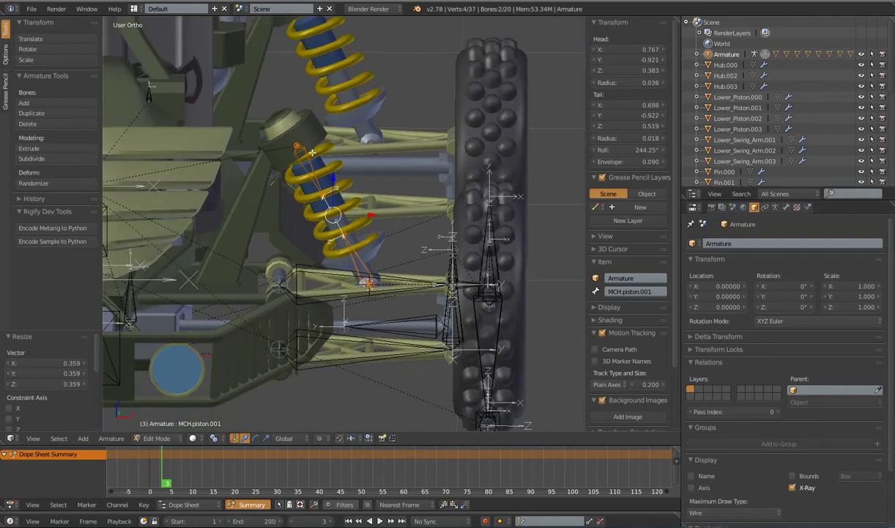
key(shift+d)
right_click(367, 253)
key(s)
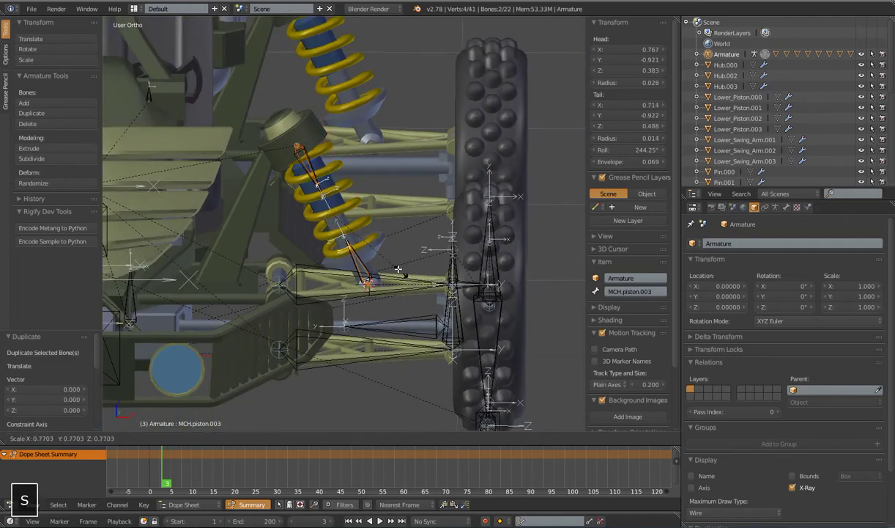
click(368, 243)
shift+middle_drag(372, 261, 357, 246)
scroll(357, 246, up, 4)
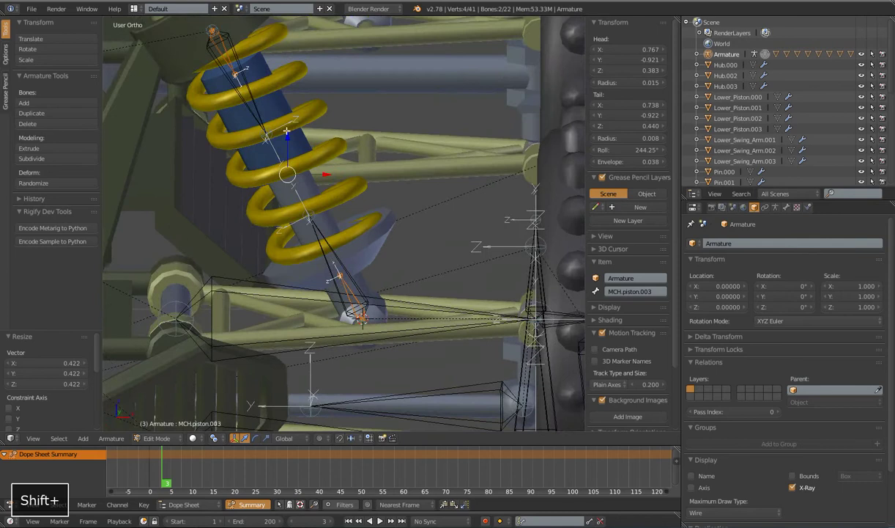
- Rename the small duplicated bone at the upper piston mount to MCH.piston.targ.001
right_click(231, 63)
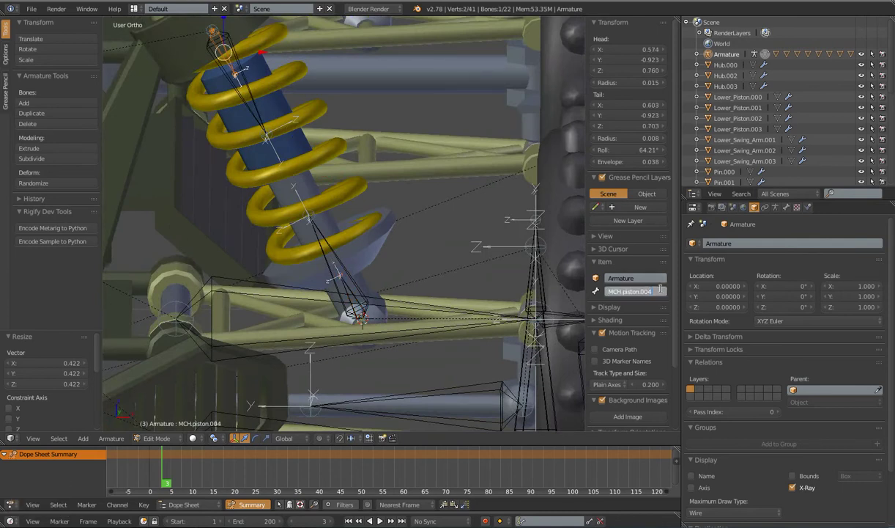
key(BackSpace)
key(BackSpace)
text(.targ.001)
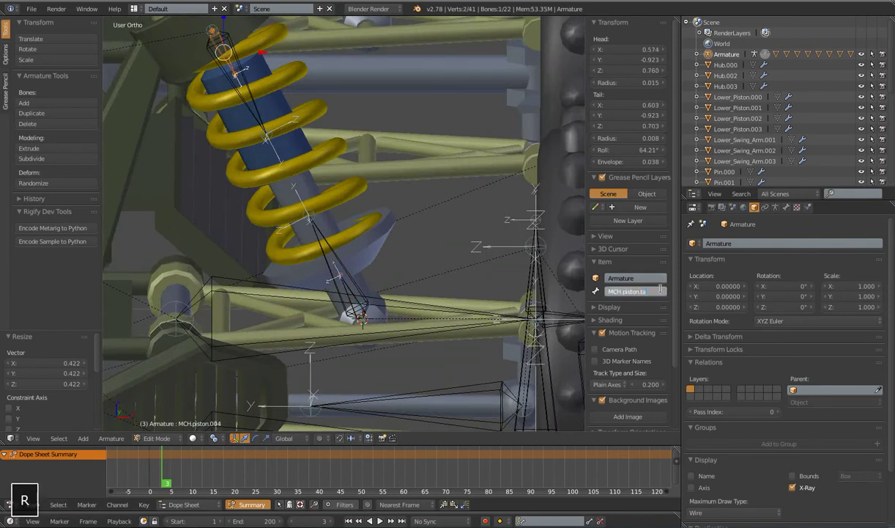
key(Return)
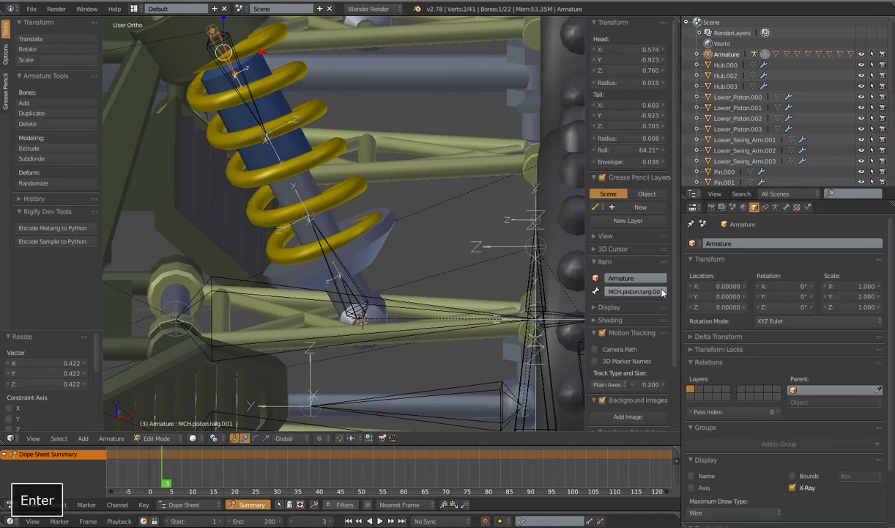
- Rename the small duplicated bone at the lower piston mount to MCH.piston.targ.002, reusing the upper target bone's name
right_click(337, 251)
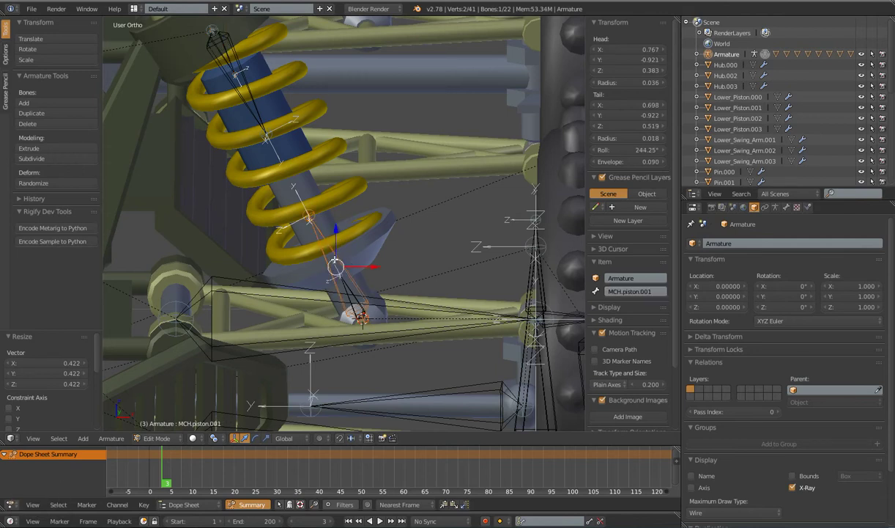
right_click(235, 73)
right_click(230, 57)
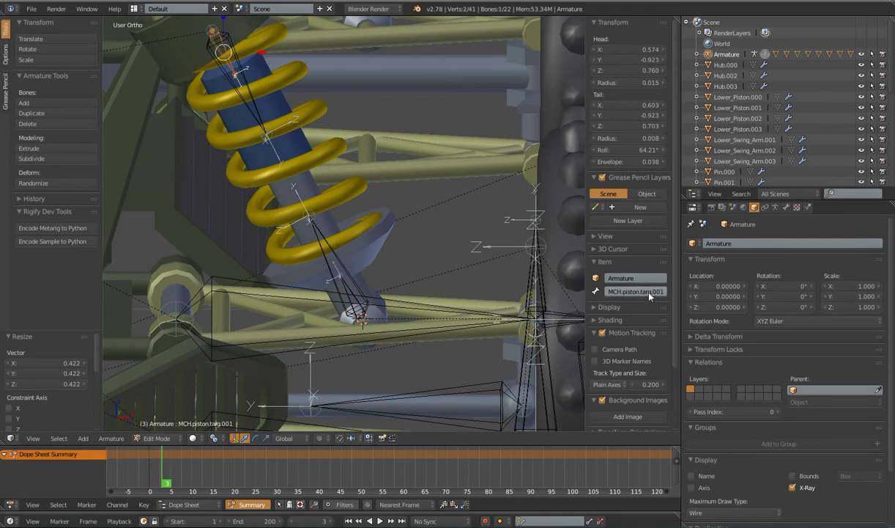
key(ctrl+c)
right_click(332, 275)
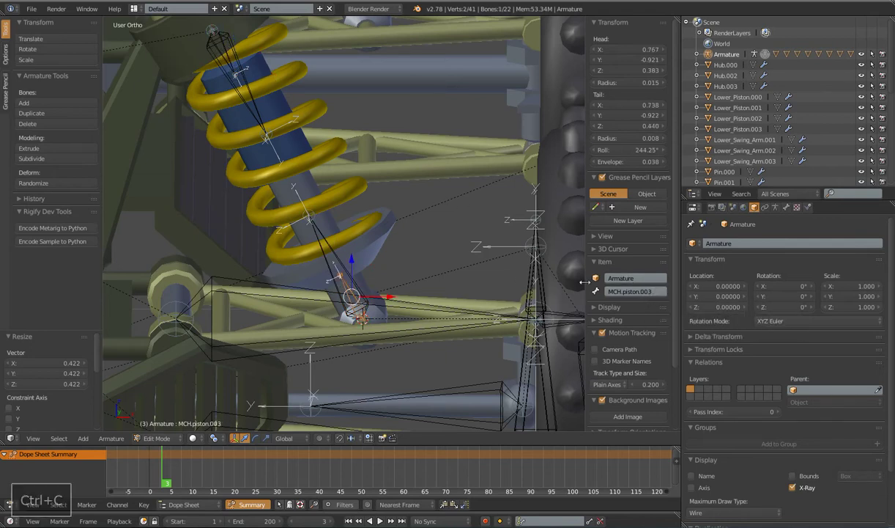
key(ctrl+v)
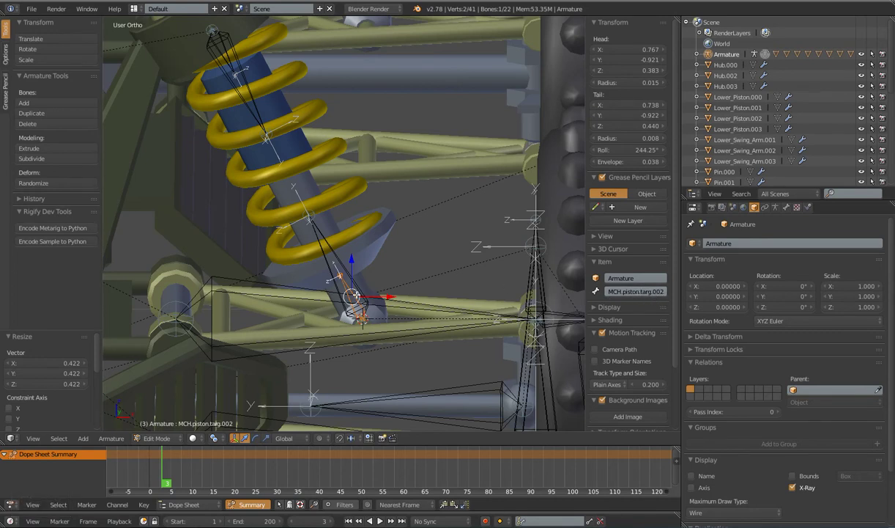
- In Pose Mode, add a Damped Track constraint to MCH.piston.001 with MCH.piston.targ.001 as its target
right_click(248, 88)
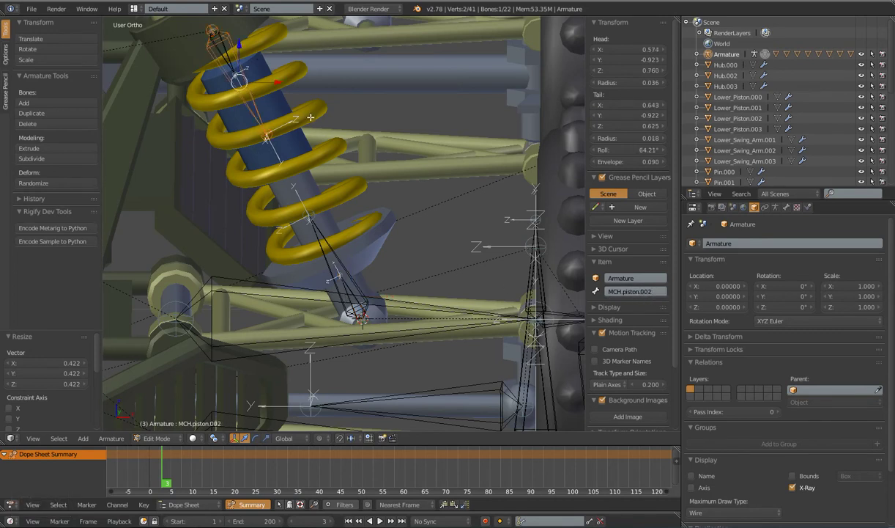
scroll(310, 185, down, 4)
scroll(313, 230, up, 1)
scroll(314, 229, down, 2)
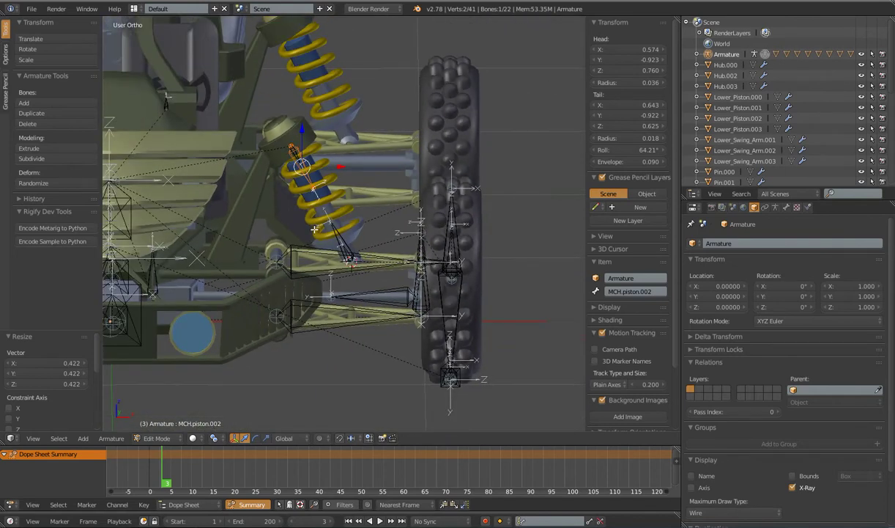
key(Tab)
scroll(330, 234, up, 4)
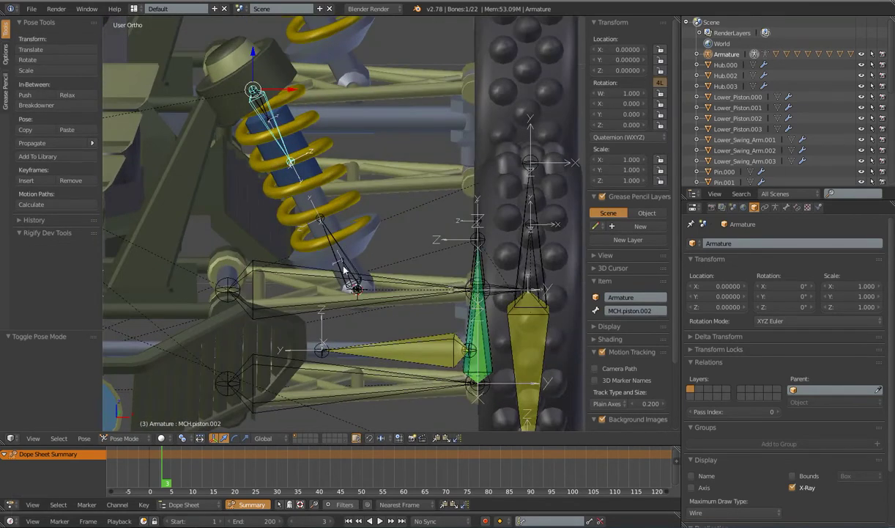
shift+middle_drag(341, 261, 359, 242)
scroll(320, 192, up, 1)
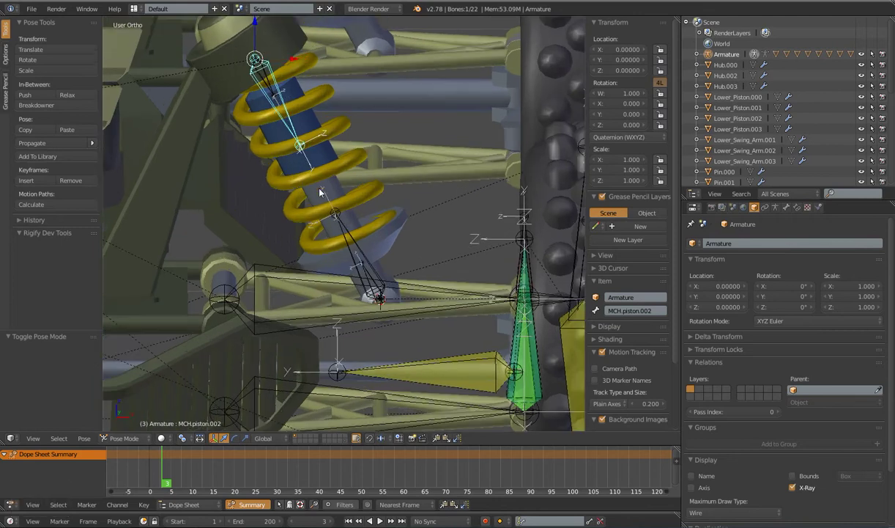
right_click(272, 91)
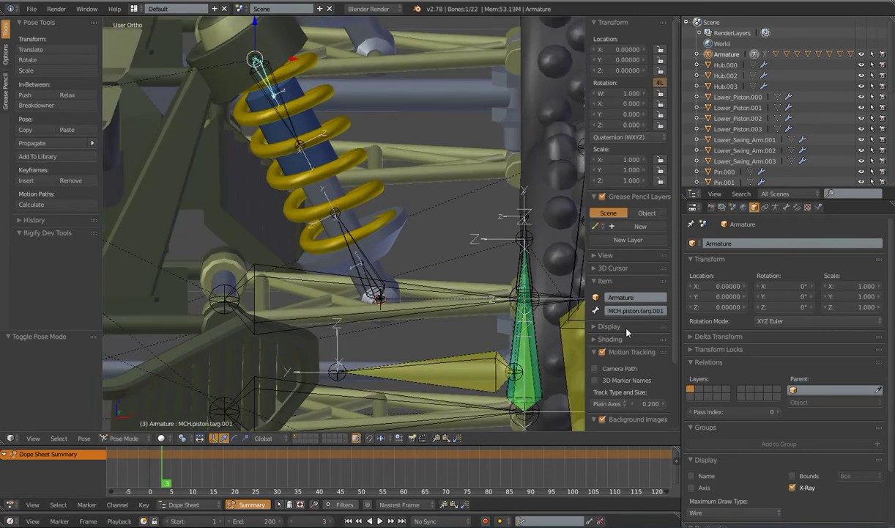
shift+right_click(367, 261)
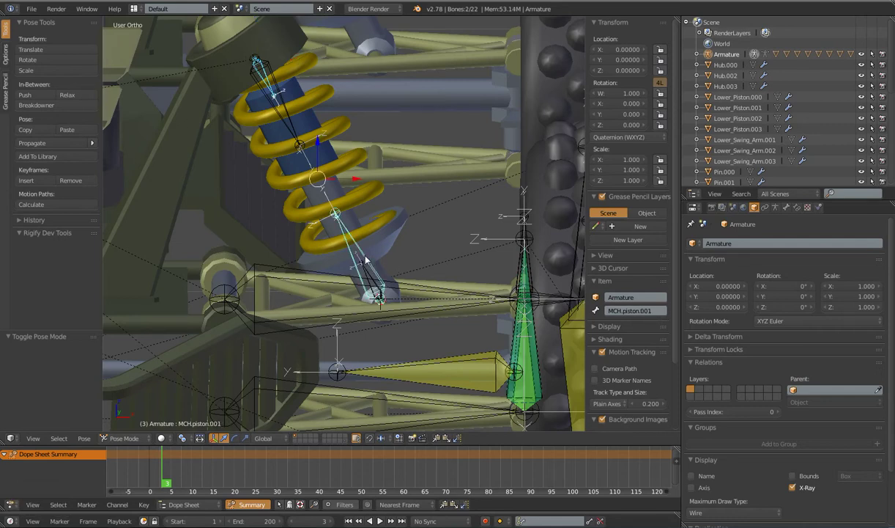
key(ctrl+shift+c)
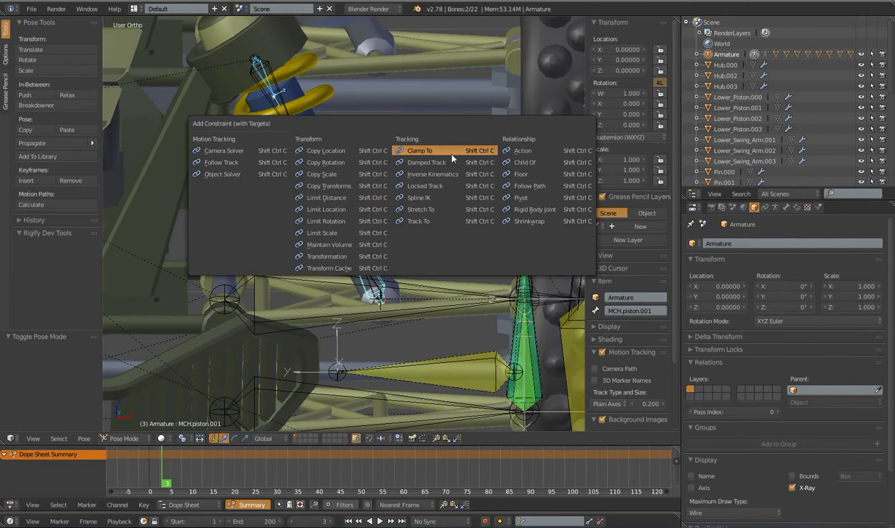
click(427, 161)
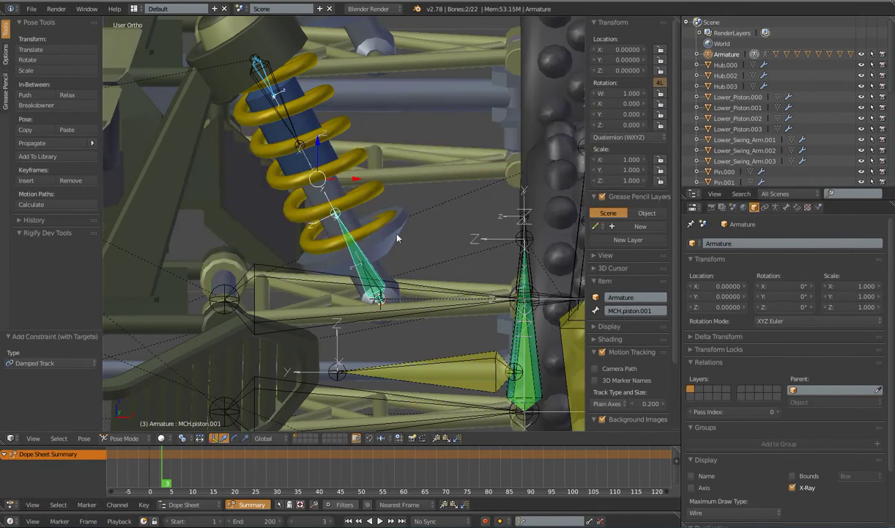
- Check the Damped Track constraint on MCH.piston.001 and locate its target bone MCH.piston.targ.001 at the upper mount
right_click(352, 249)
click(798, 207)
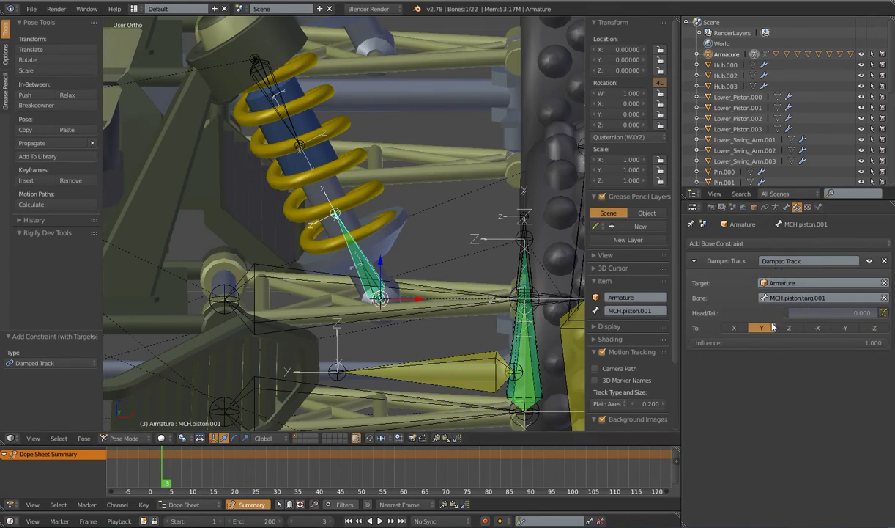
right_click(258, 66)
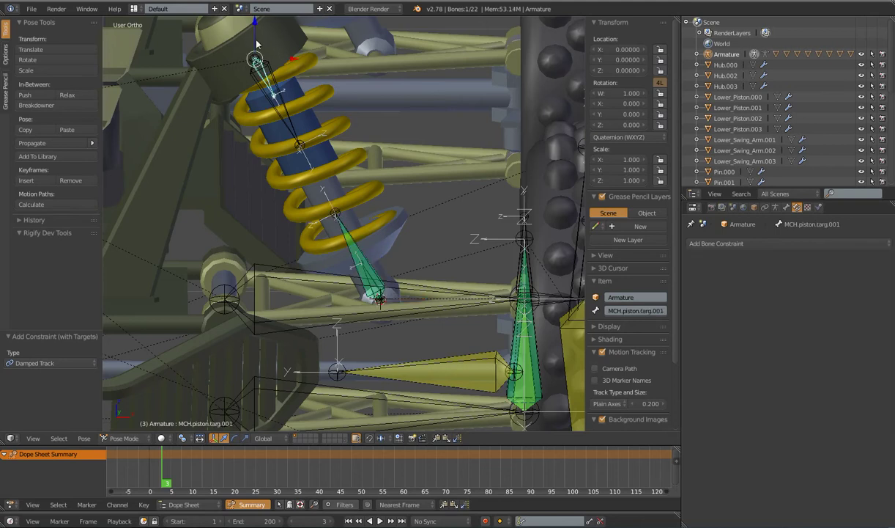
middle_drag(296, 99, 339, 187)
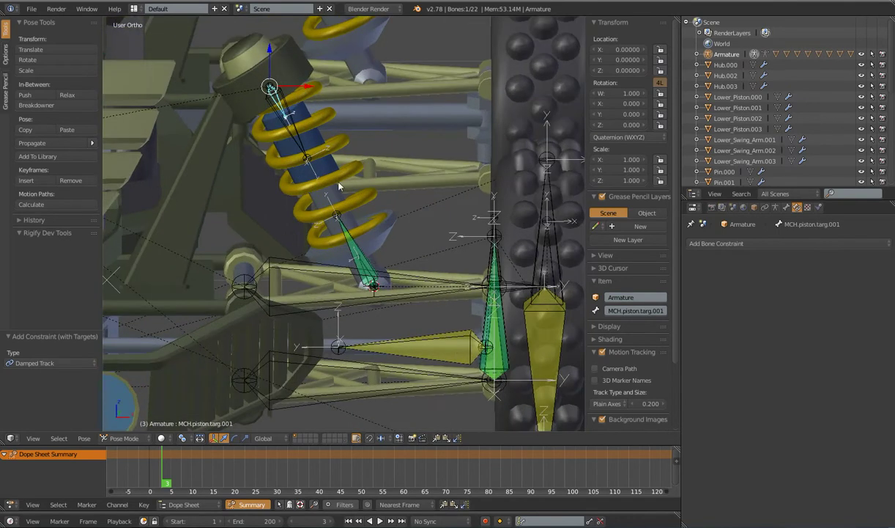
- Add a Damped Track constraint to MCH.piston.002 with MCH.piston.targ.002 as its target
right_click(349, 256)
right_click(348, 255)
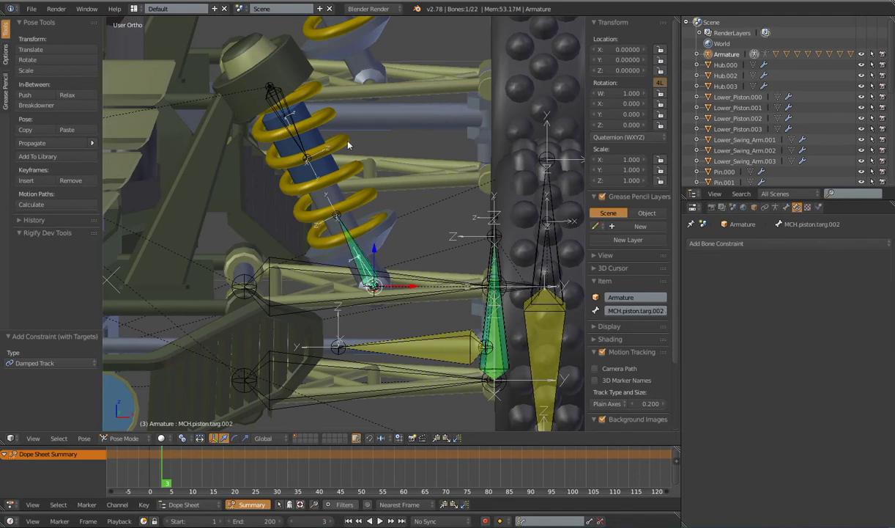
shift+right_click(302, 143)
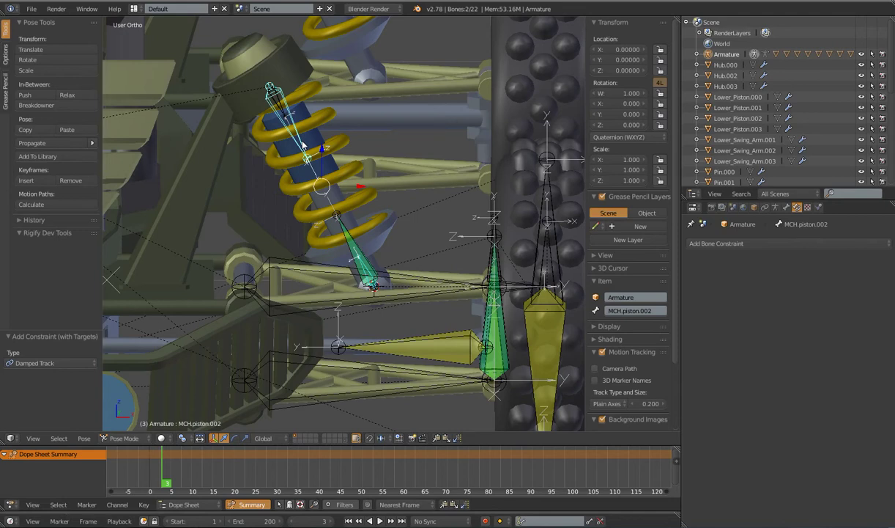
key(ctrl+shift+c)
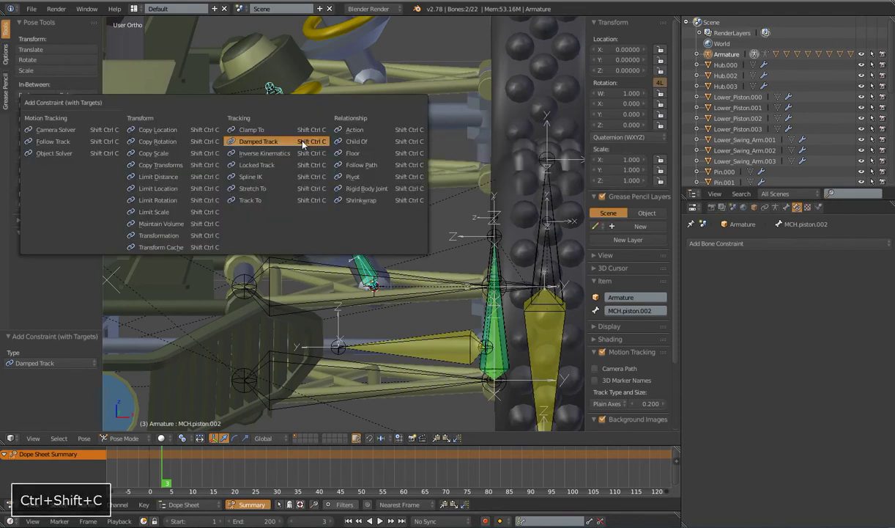
click(303, 144)
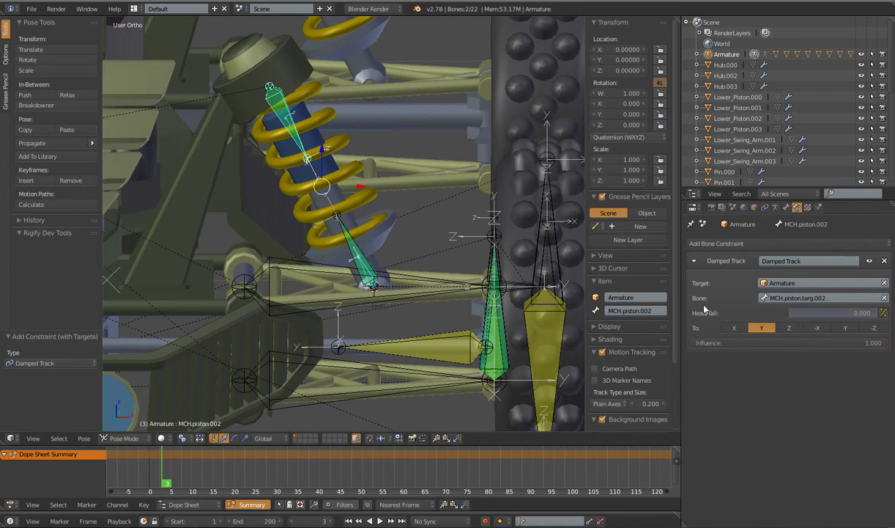
- Test the piston tracking by moving the Wheel Height.001 bone and the Body bone, cancelling both moves
scroll(395, 256, down, 3)
right_click(470, 382)
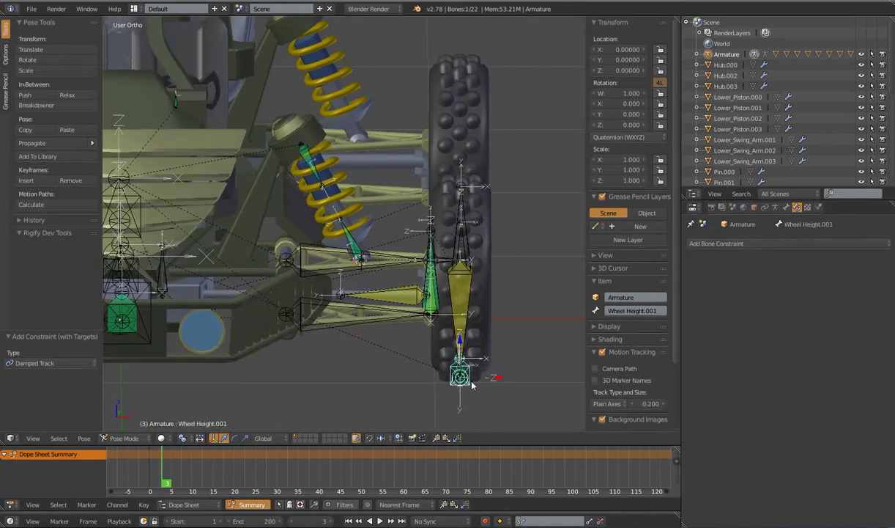
key(g)
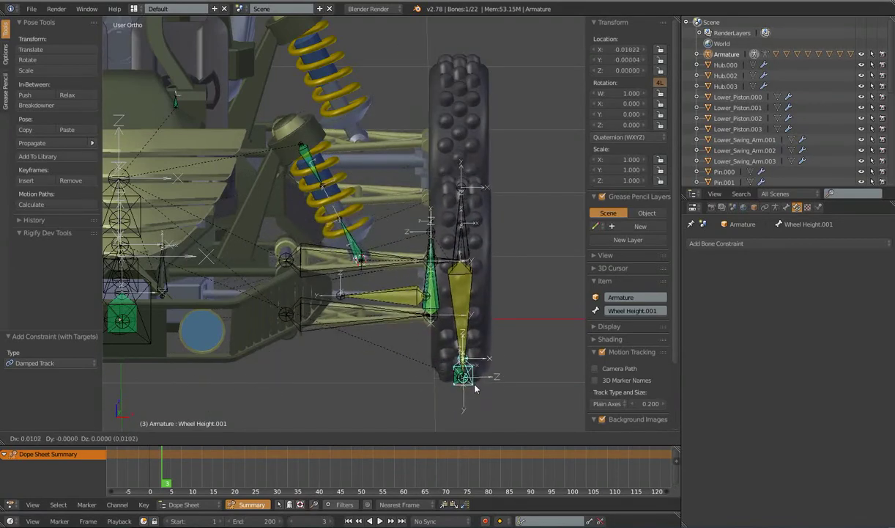
right_click(442, 349)
scroll(433, 308, down, 5)
middle_drag(422, 274, 355, 188)
right_click(341, 198)
key(g)
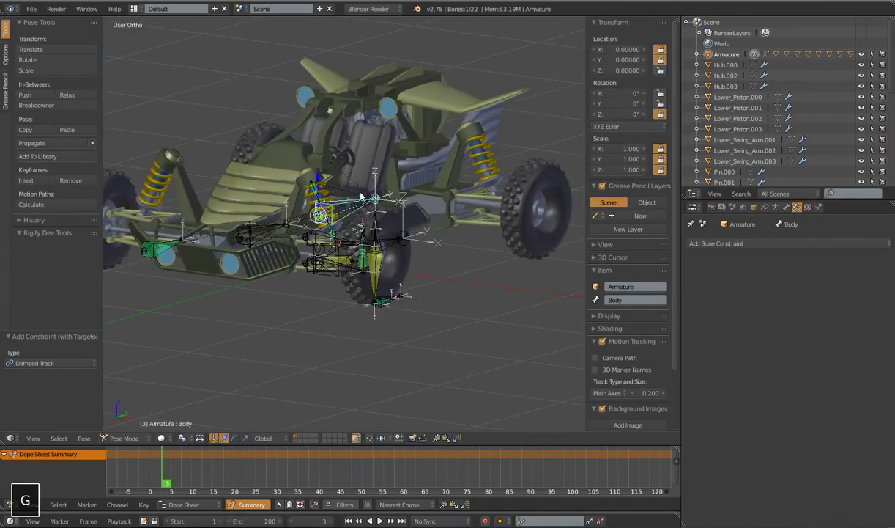
right_click(356, 210)
- Select all bones of the armature and clear their pose location and scale
middle_drag(323, 238, 380, 223)
scroll(373, 231, up, 6)
scroll(381, 219, up, 3)
key(a)
key(a)
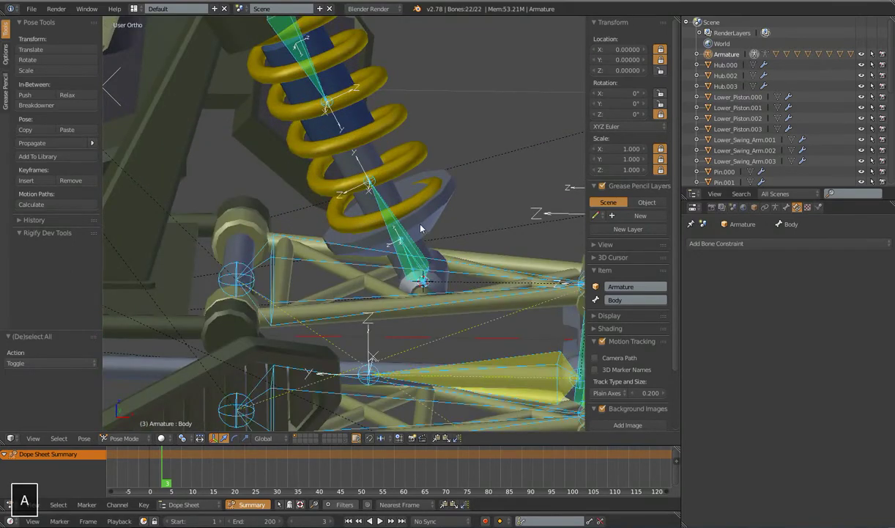
key(alt+g)
key(alt+s)
- Parent the Lower_Piston.000 mesh to the MCH.piston.001 bone using Bone parenting
right_click(422, 228)
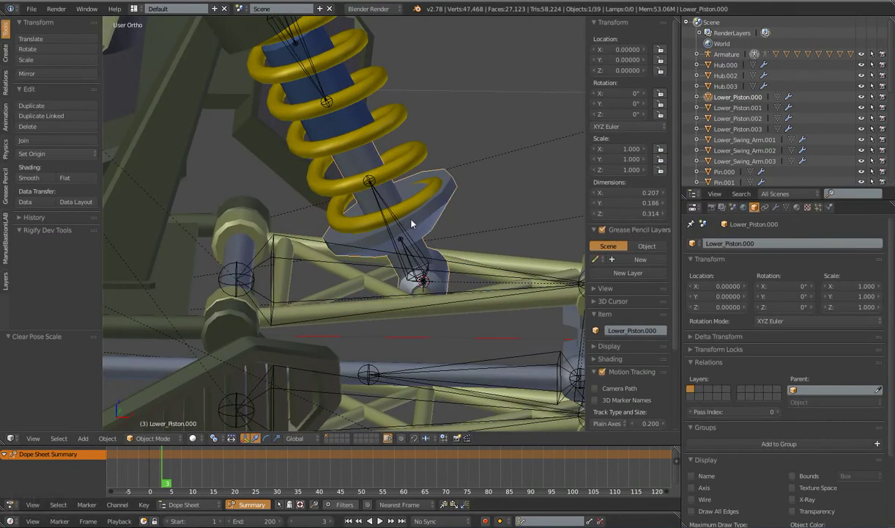
shift+right_click(403, 232)
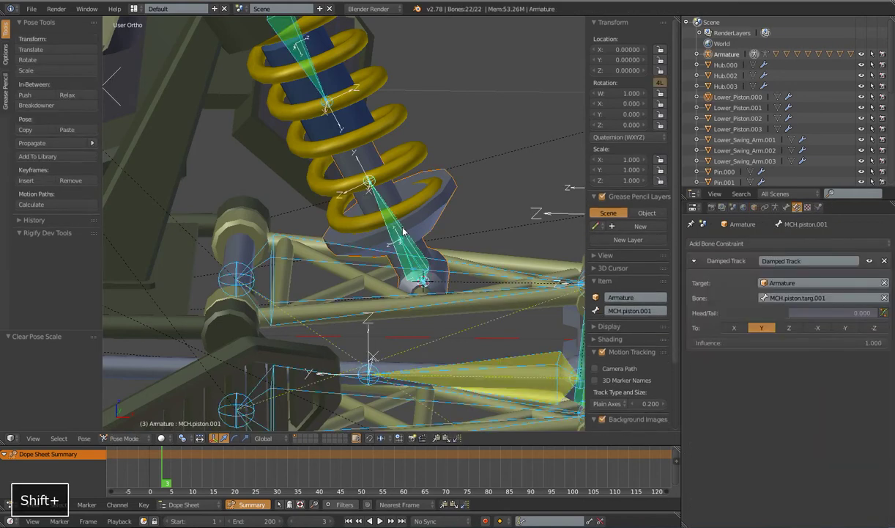
key(ctrl+p)
click(384, 216)
- Parent the blue upper piston mesh of the same shock to the MCH.piston.002 bone using Bone parenting
shift+scroll(433, 198, up, 3)
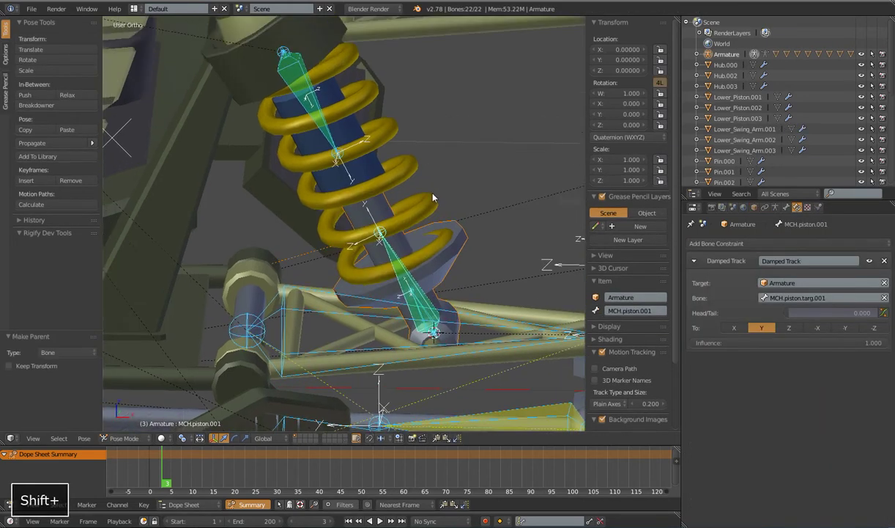
shift+middle_drag(433, 197, 441, 236)
scroll(412, 202, up, 1)
right_click(398, 199)
shift+right_click(323, 136)
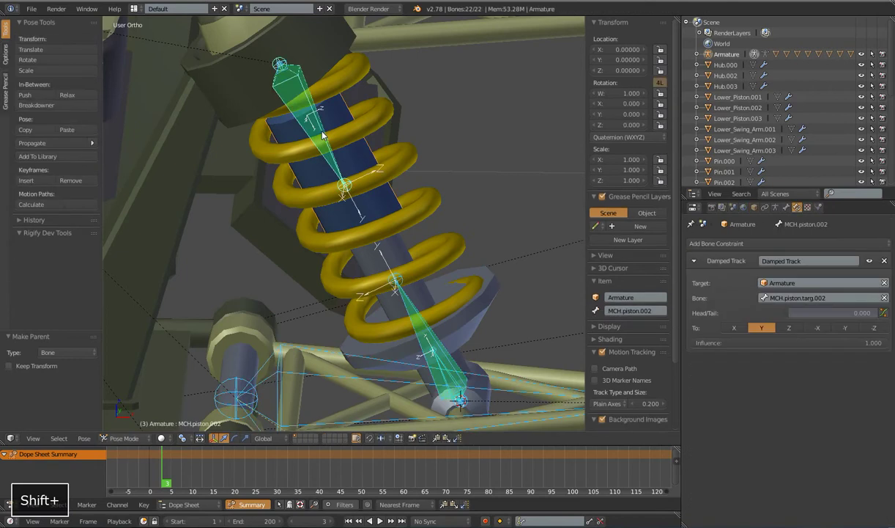
scroll(323, 136, down, 2)
key(ctrl+p)
click(367, 133)
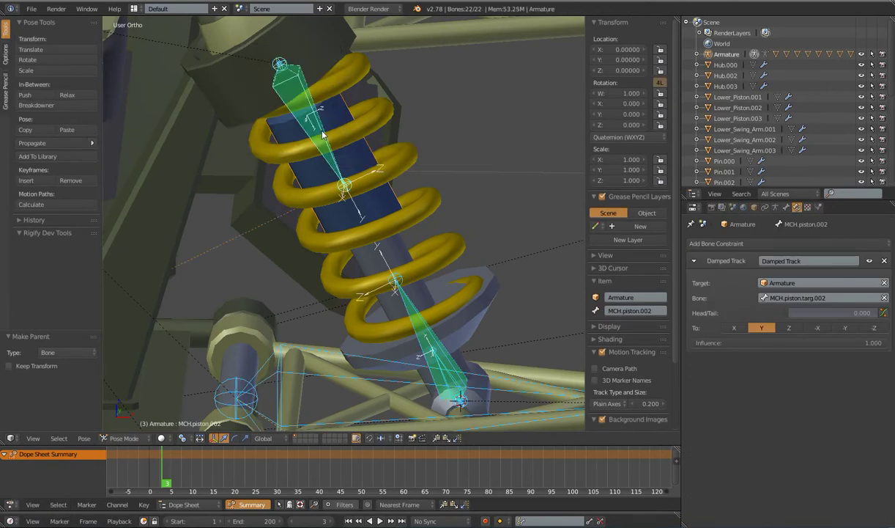
- Test the parented piston meshes by moving the Wheel Height.001 bone and cancel the move
scroll(370, 205, down, 5)
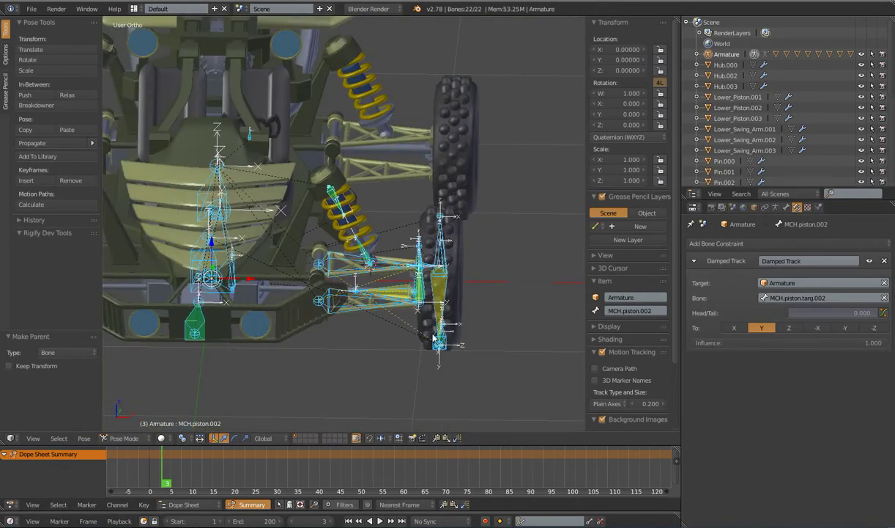
right_click(436, 343)
key(g)
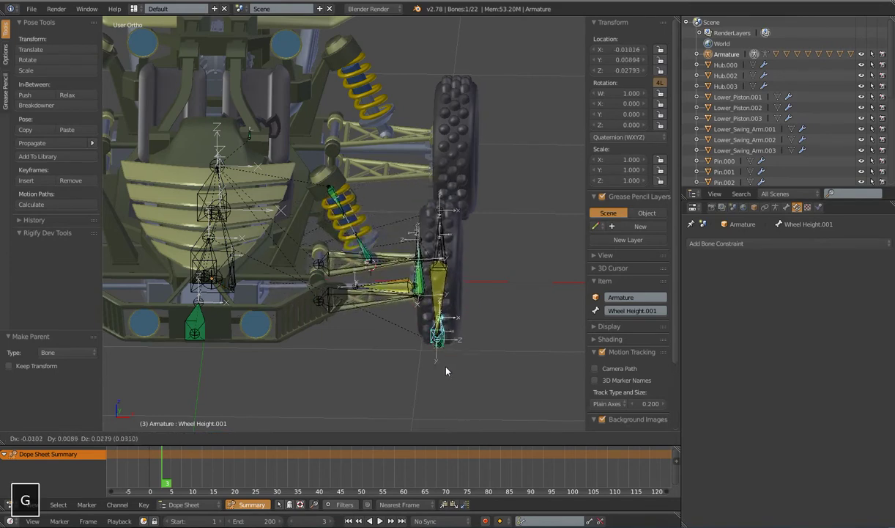
right_click(442, 322)
- Select the front spring SpringBZ and examine its curve in Edit Mode, returning to Object Mode
scroll(442, 323, up, 4)
right_click(386, 219)
scroll(390, 231, down, 3)
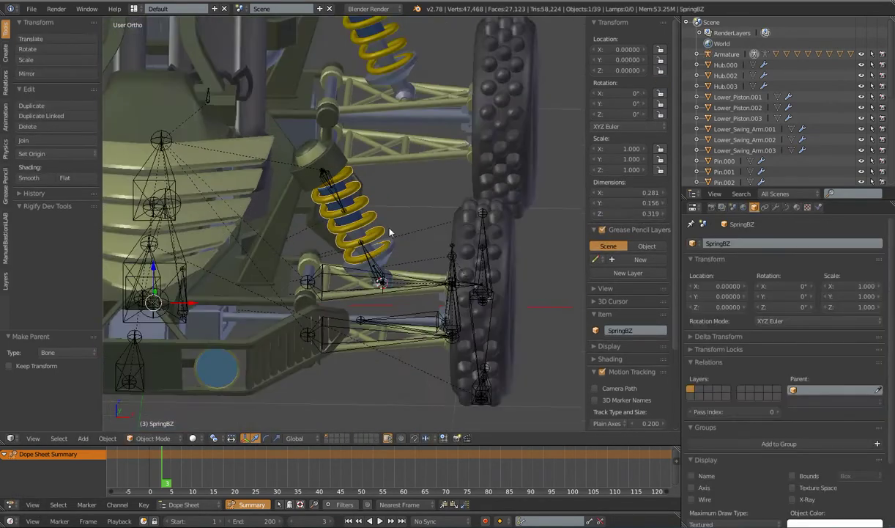
scroll(401, 245, up, 2)
scroll(403, 247, down, 3)
shift+middle_drag(406, 250, 423, 251)
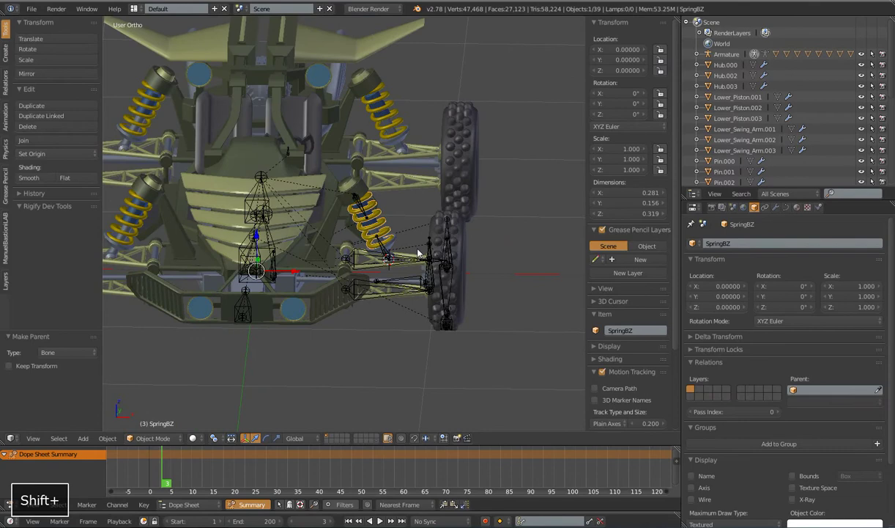
scroll(417, 250, up, 3)
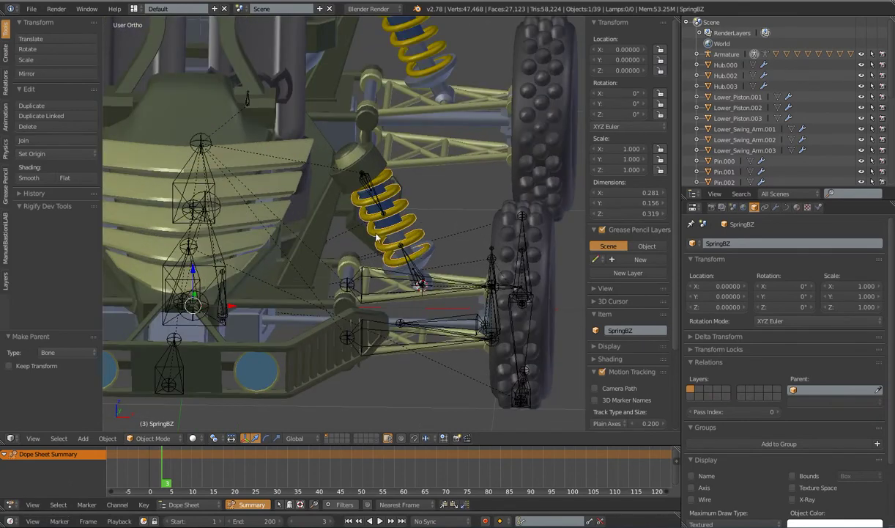
key(Tab)
middle_drag(438, 230, 448, 249)
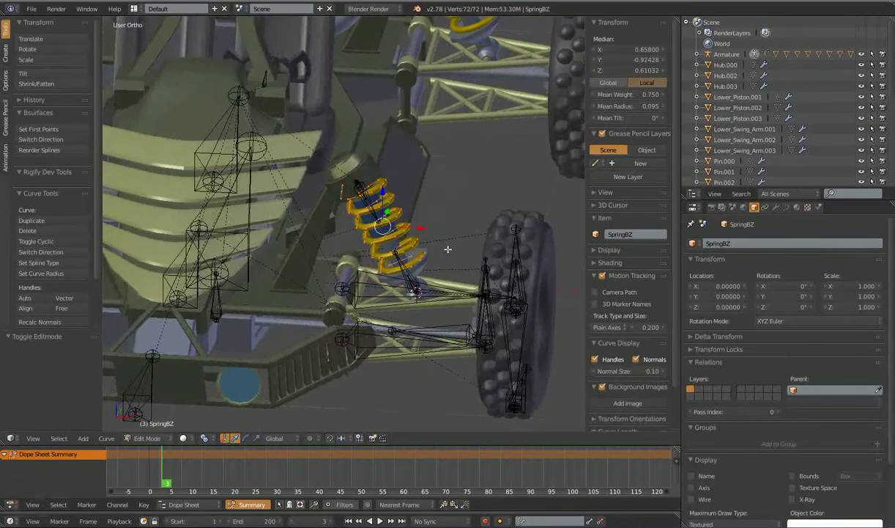
scroll(447, 250, up, 4)
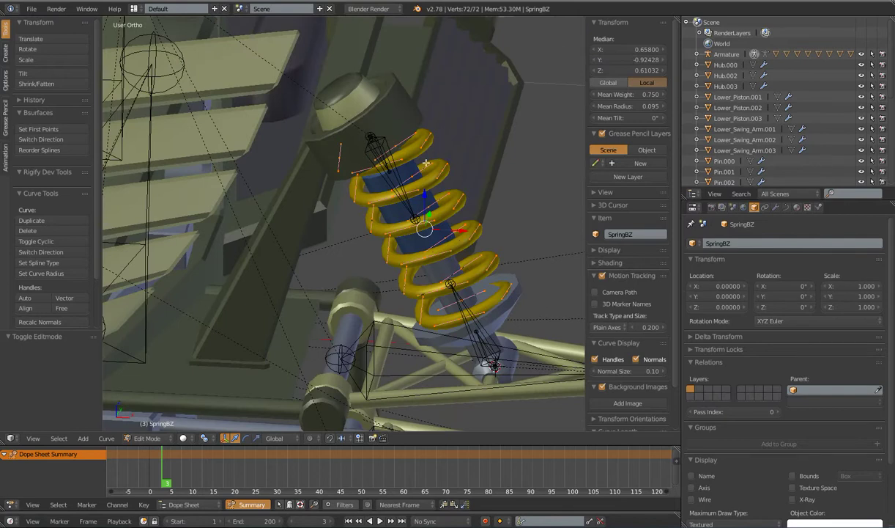
key(Tab)
scroll(473, 223, down, 4)
middle_drag(473, 222, 445, 262)
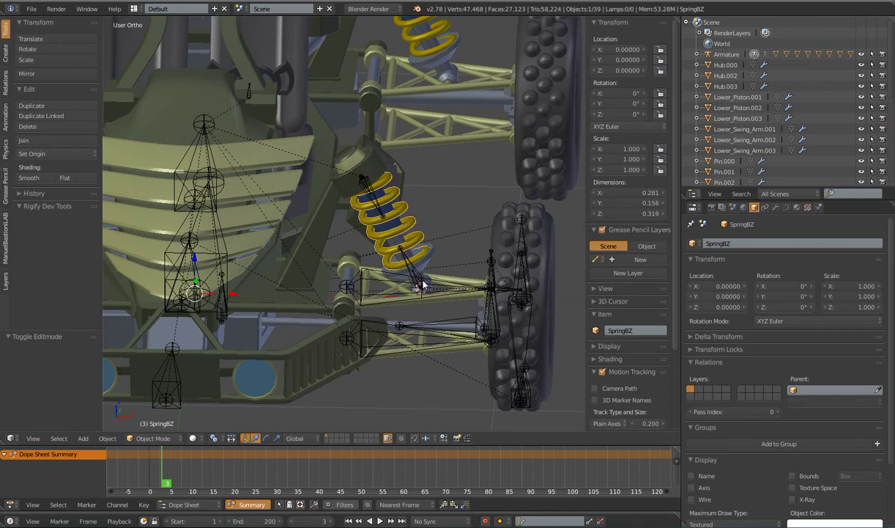
scroll(422, 281, up, 2)
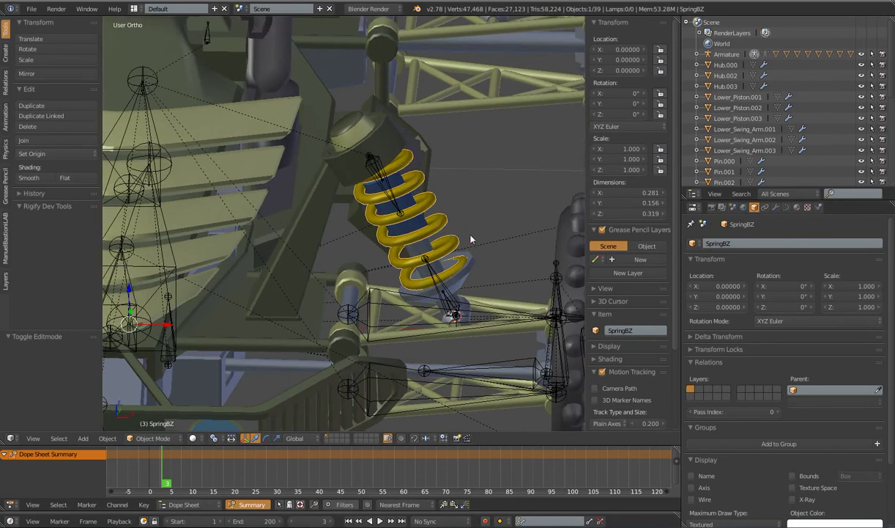
shift+middle_drag(465, 241, 454, 241)
scroll(454, 244, up, 2)
scroll(440, 247, down, 5)
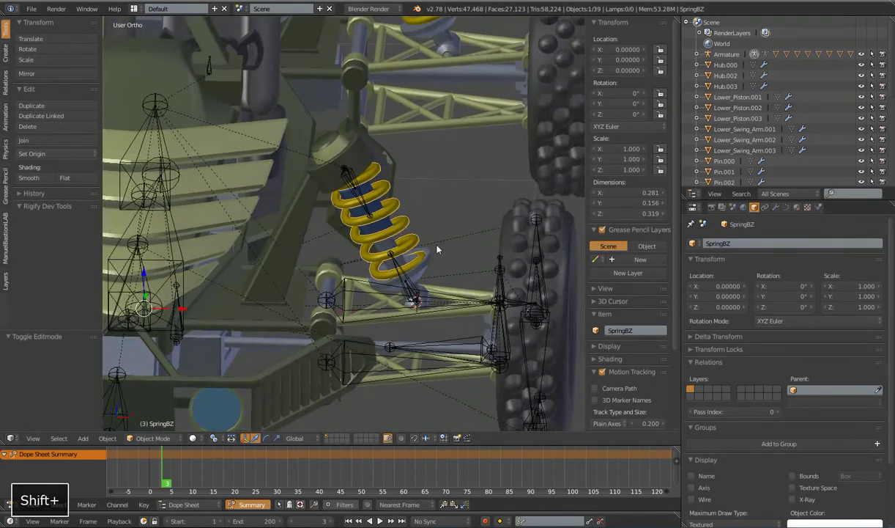
scroll(433, 248, up, 5)
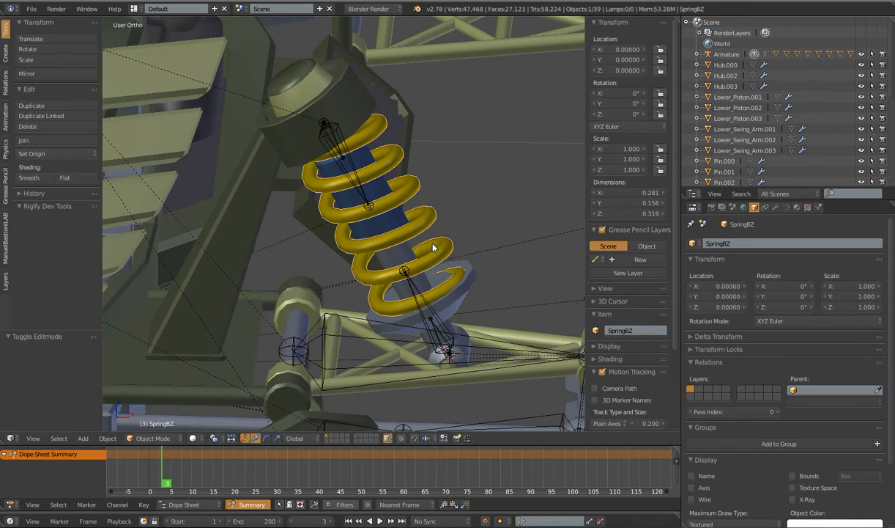
scroll(403, 218, down, 5)
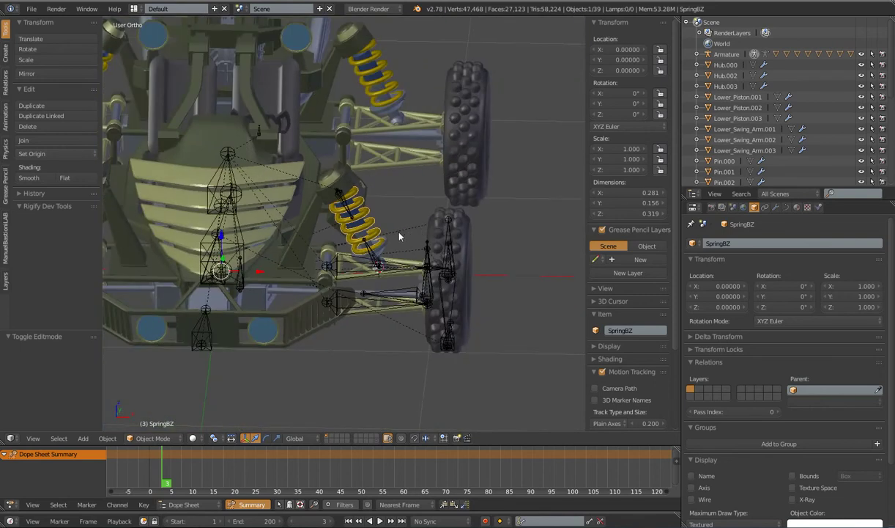
- Parent all four shock springs, with SpringBZ among them, to the Body bone using Bone parenting
scroll(380, 221, down, 2)
shift+middle_drag(382, 223, 414, 225)
scroll(415, 226, up, 3)
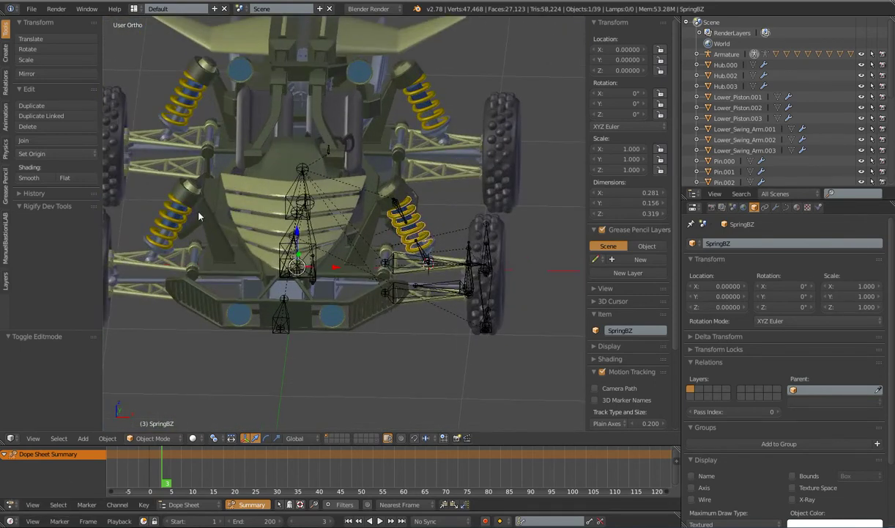
shift+right_click(165, 89)
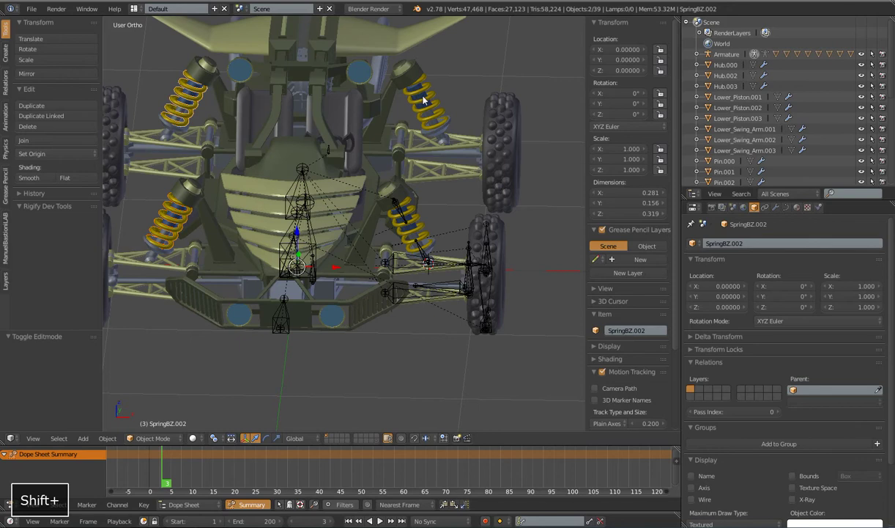
shift+right_click(431, 97)
shift+right_click(401, 208)
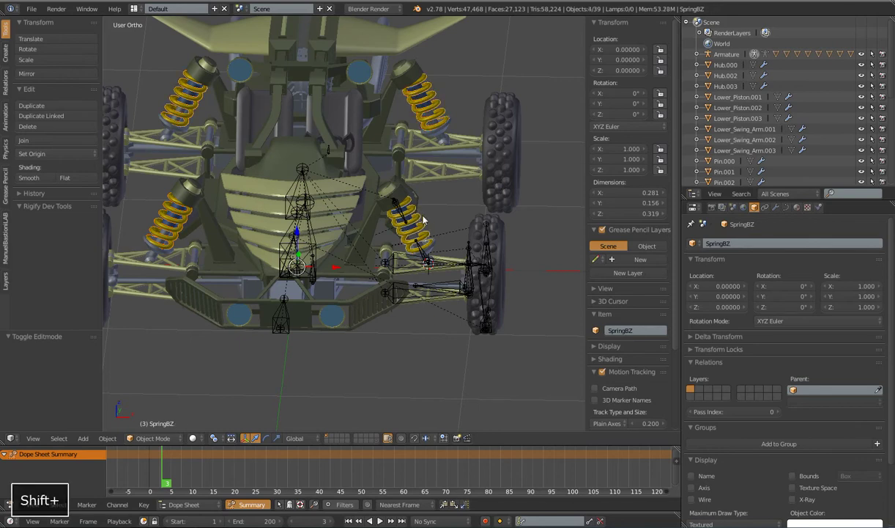
middle_drag(401, 208, 414, 222)
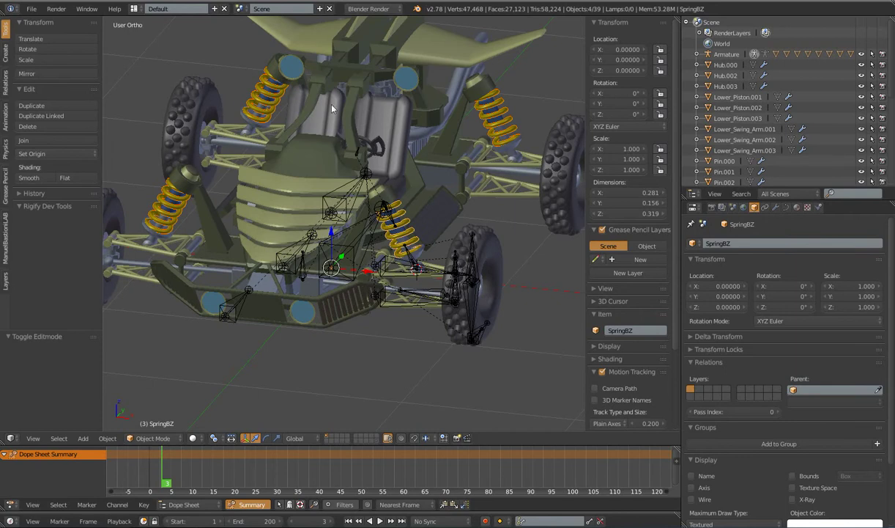
shift+right_click(333, 196)
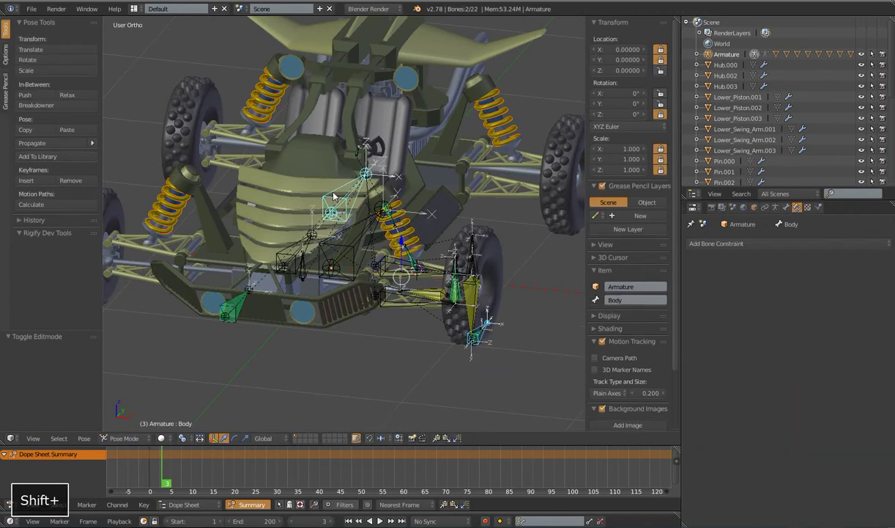
key(ctrl+p)
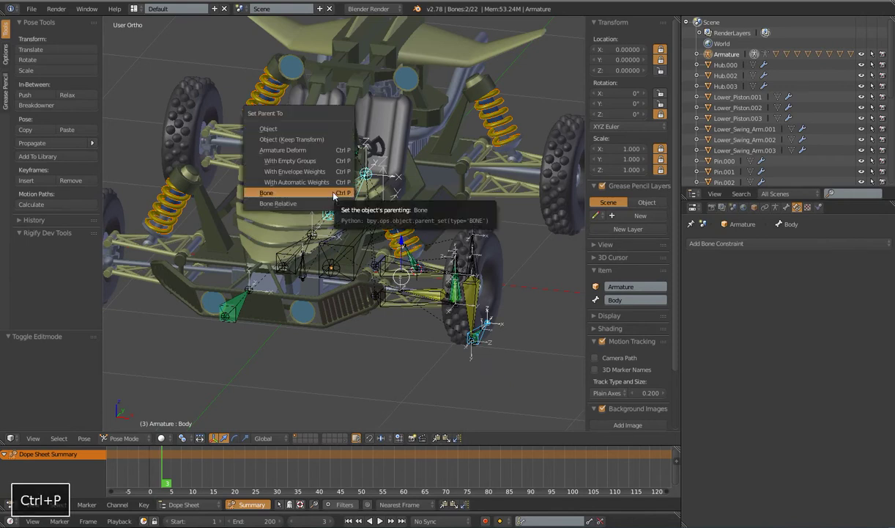
click(333, 194)
scroll(387, 213, down, 5)
scroll(387, 212, up, 8)
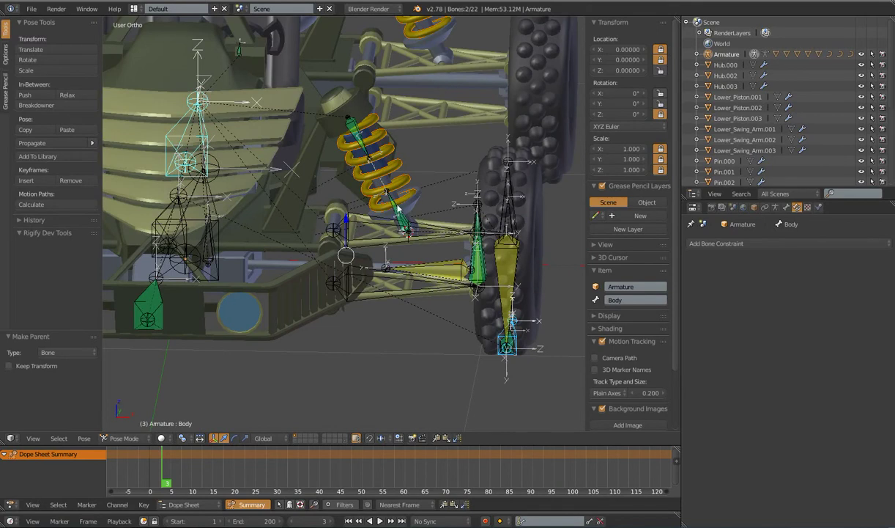
- Select the front spring SpringBZ and examine how its coils sit between the upper mount and the lower piston plate
shift+middle_drag(401, 152, 397, 205)
scroll(397, 206, up, 2)
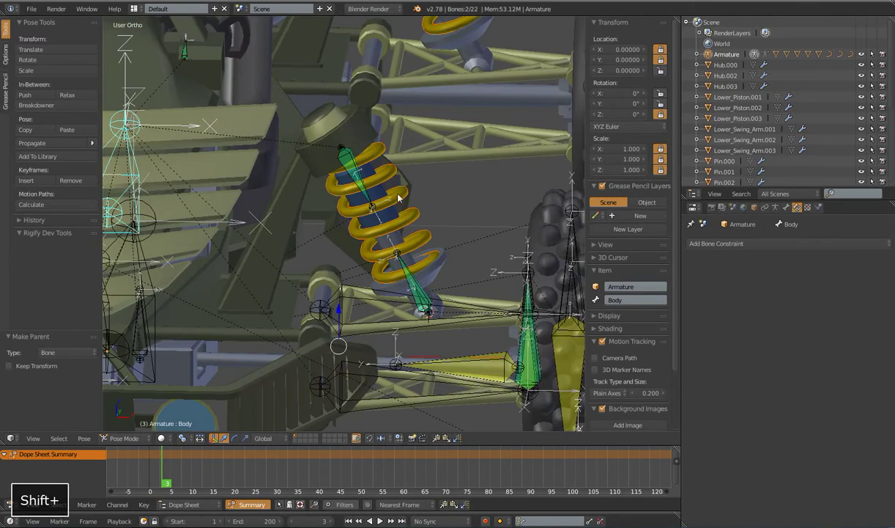
right_click(405, 194)
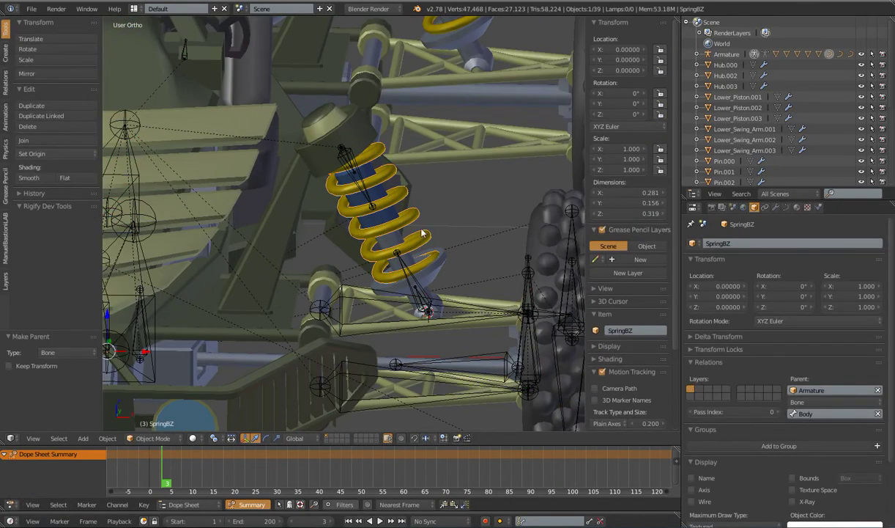
key(Tab)
key(Tab)
scroll(417, 238, down, 3)
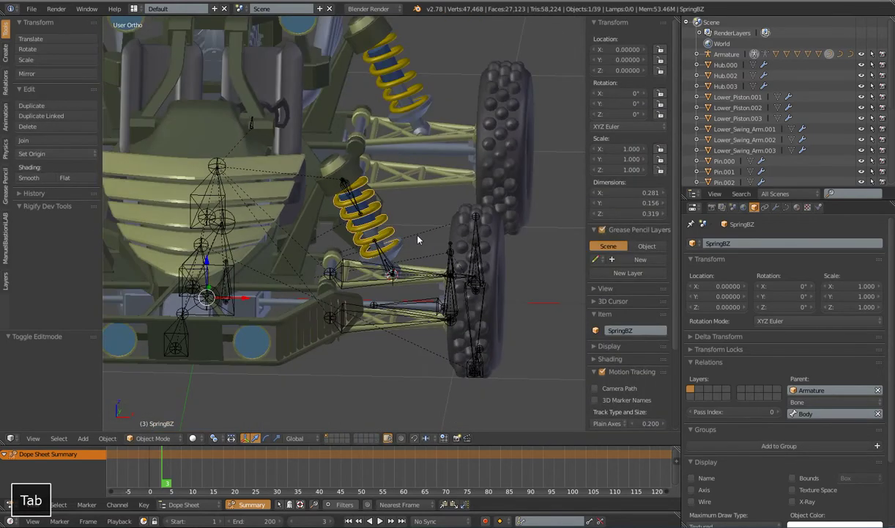
scroll(418, 238, up, 3)
shift+middle_drag(426, 247, 410, 239)
scroll(410, 242, up, 3)
scroll(400, 233, down, 3)
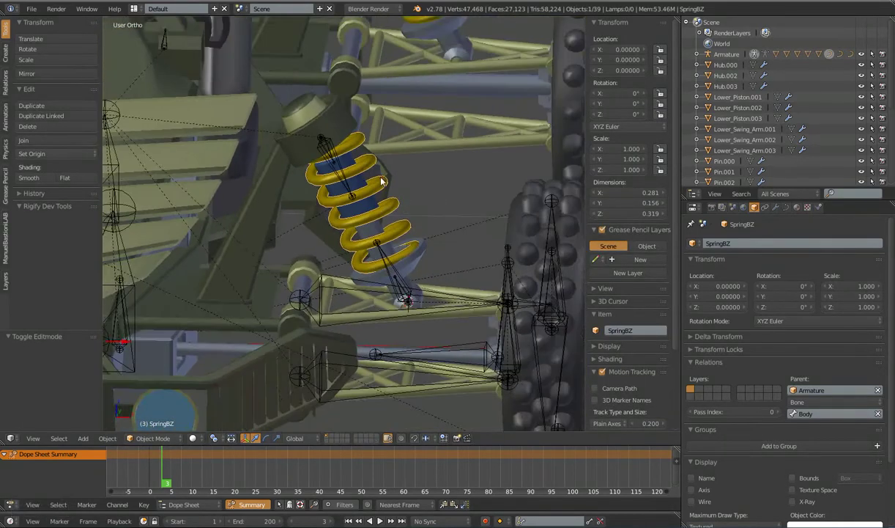
- Snap the 3D cursor to the edge loop of the front shock's upper mount on Blend_Rover_Body, returning to Object Mode
right_click(327, 125)
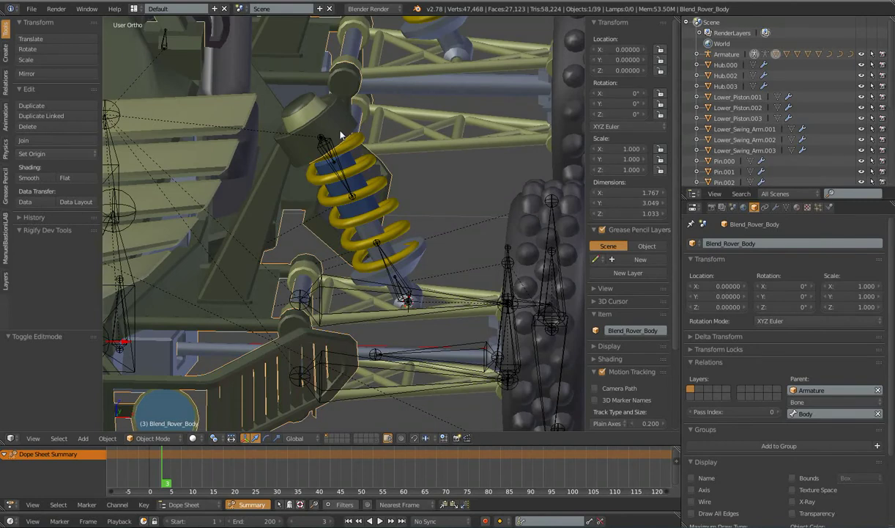
key(Tab)
alt+right_click(300, 104)
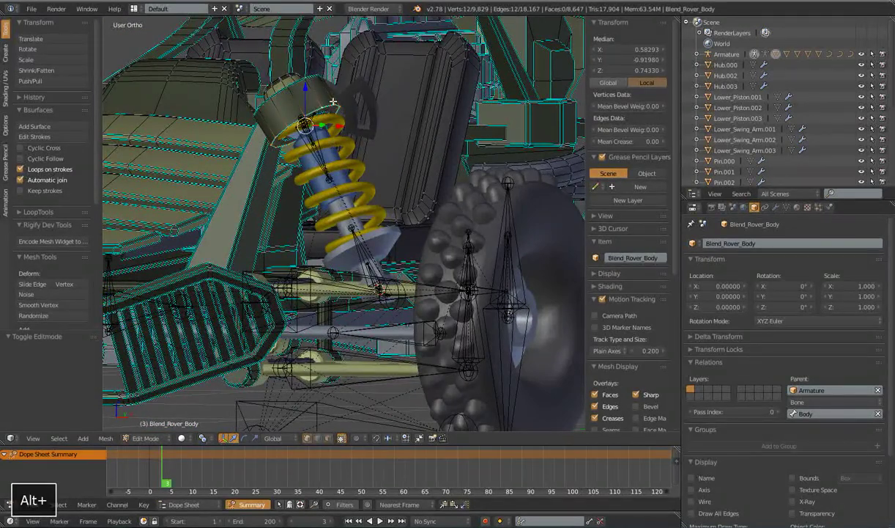
key(shift+s)
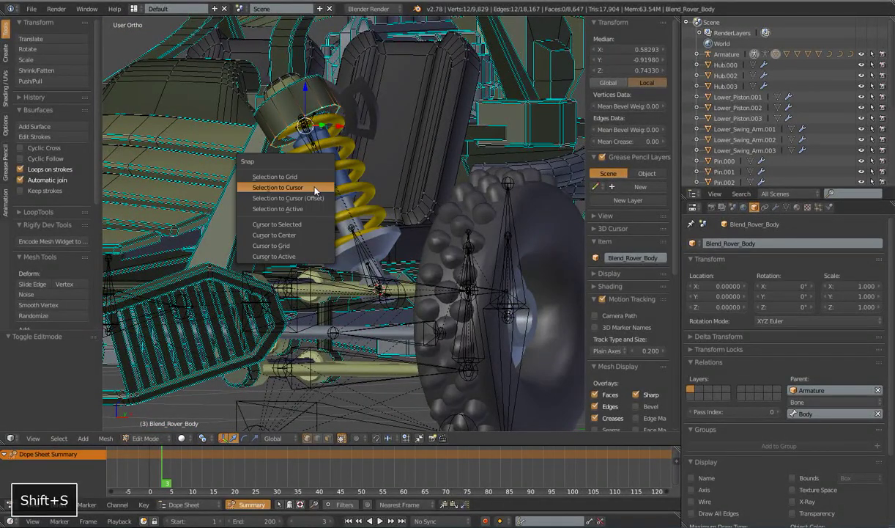
click(279, 226)
middle_drag(353, 232, 395, 260)
key(Tab)
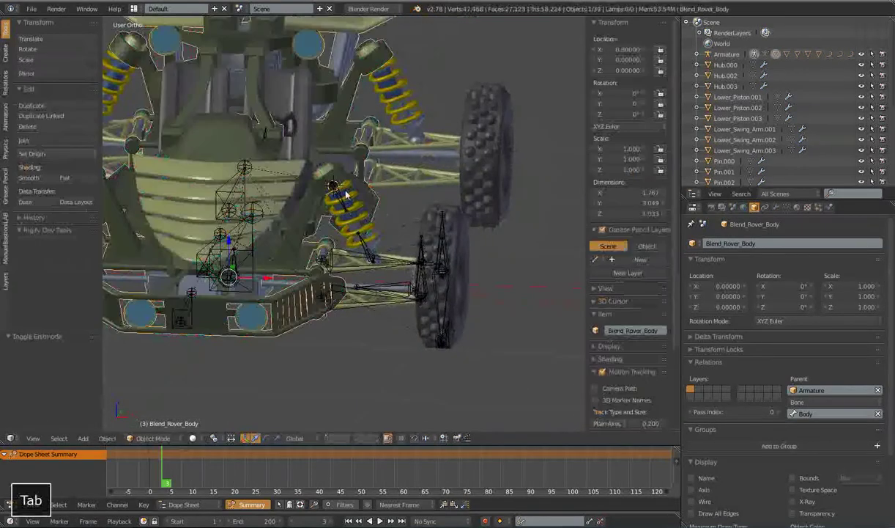
- Add a bone to the armature at the 3D cursor in the shock's upper mount and name it MCH.spring.001
right_click(334, 194)
key(Tab)
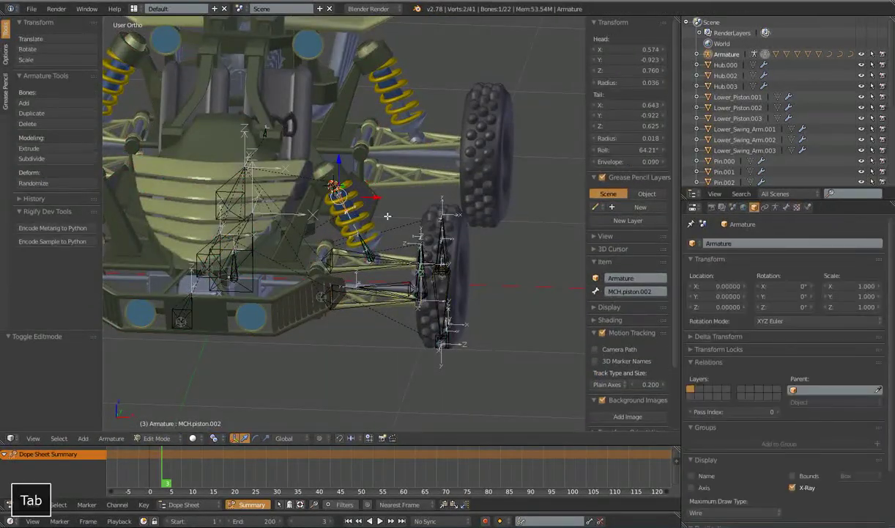
key(shift+a)
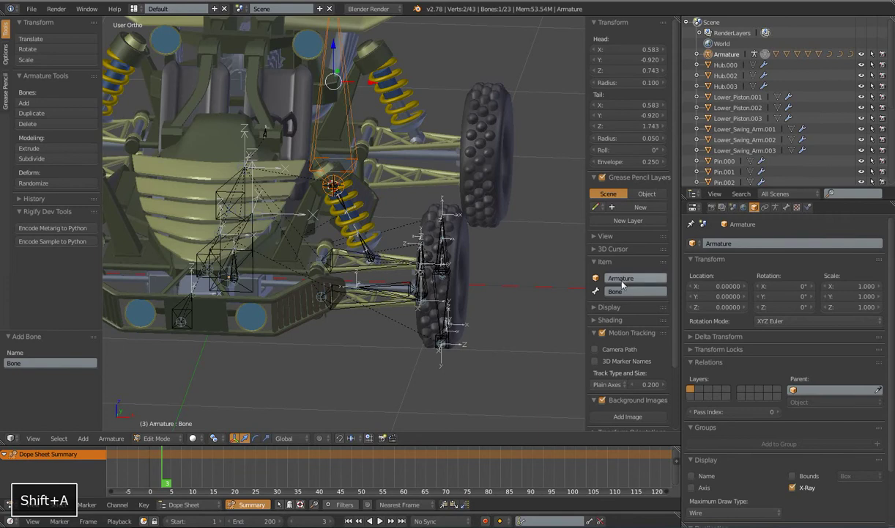
click(645, 291)
text(MCH-str)
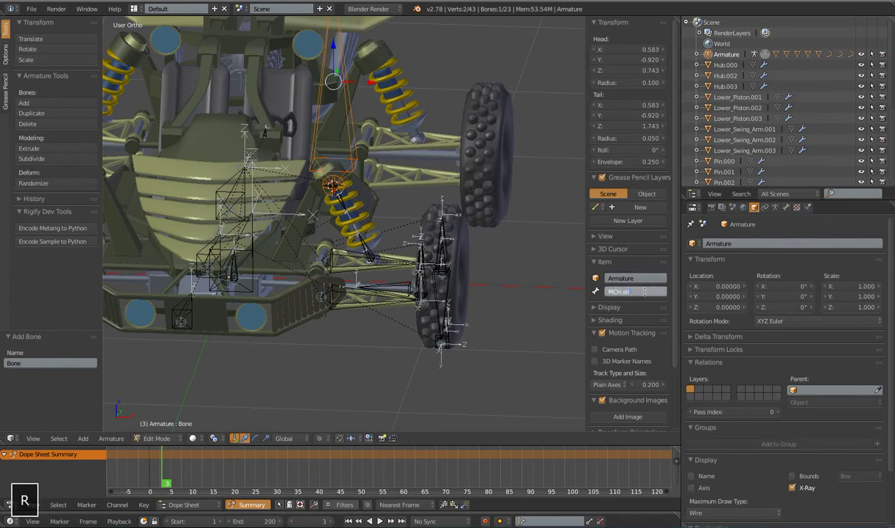
key(BackSpace)
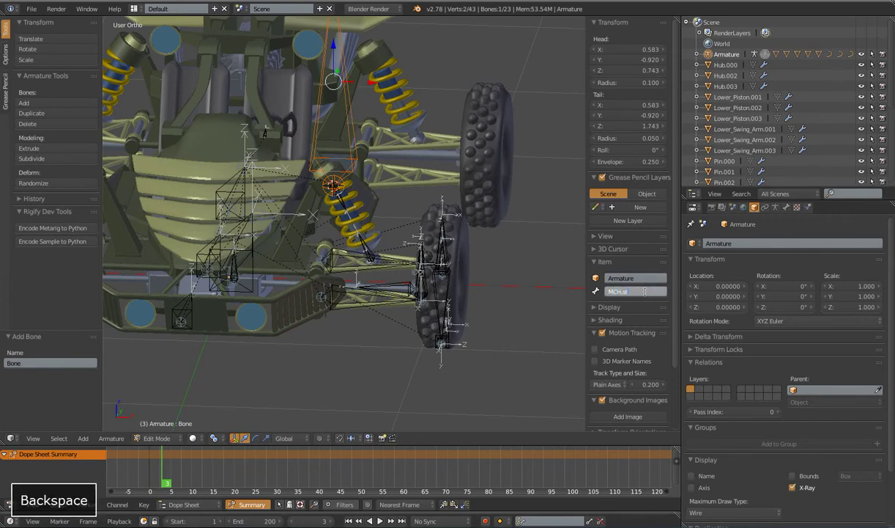
text(pring.0)
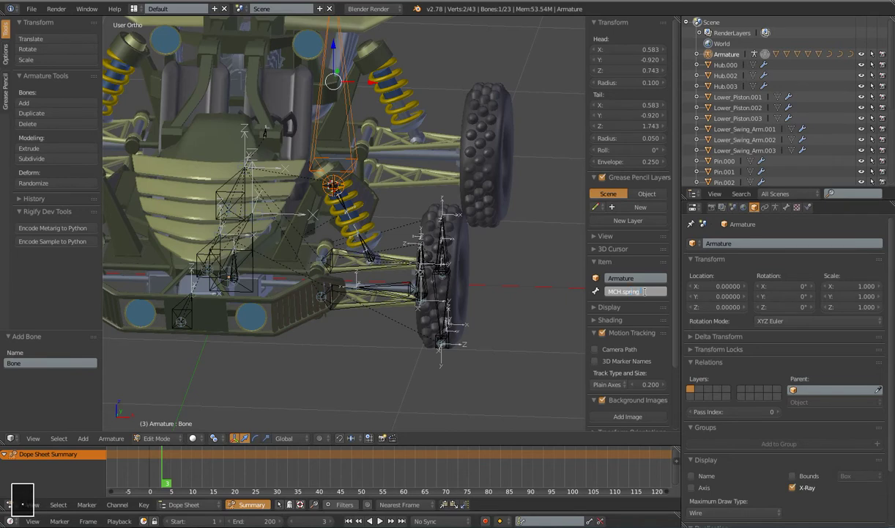
text(01)
key(Return)
- Snap the 3D cursor to the edge loop of the spring plate on Lower_Piston.000, returning to Object Mode
key(KP_Decimal)
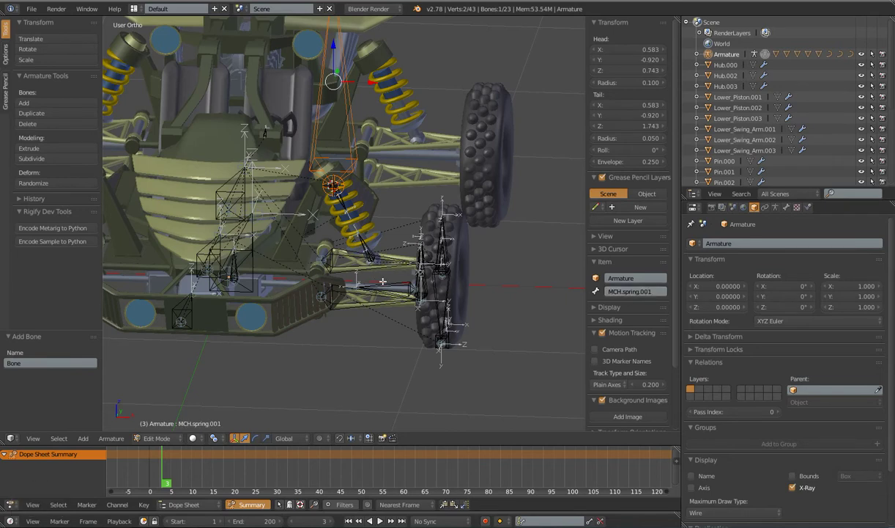
shift+middle_drag(437, 316, 414, 272)
scroll(414, 272, up, 3)
key(Tab)
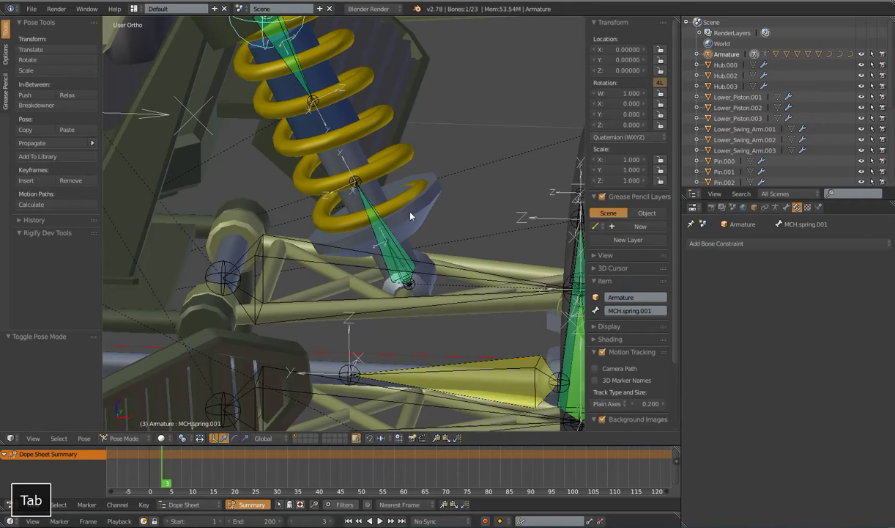
right_click(412, 211)
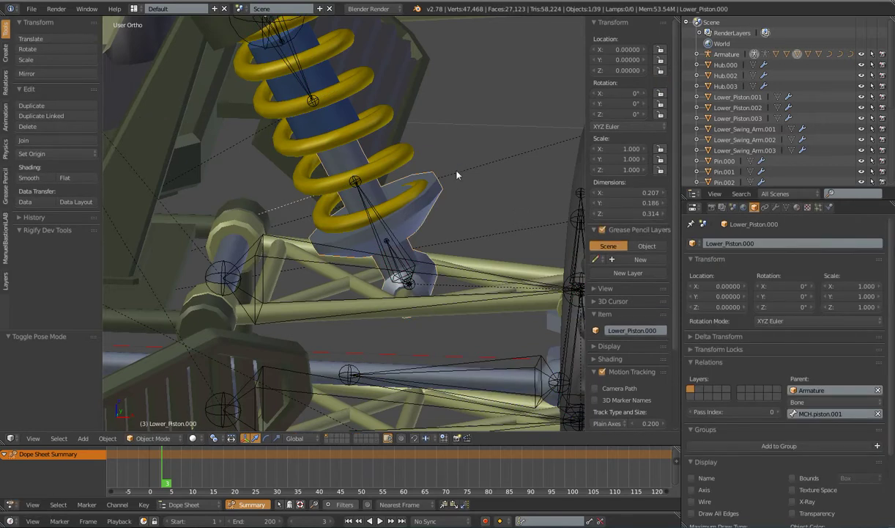
key(Tab)
alt+right_click(408, 208)
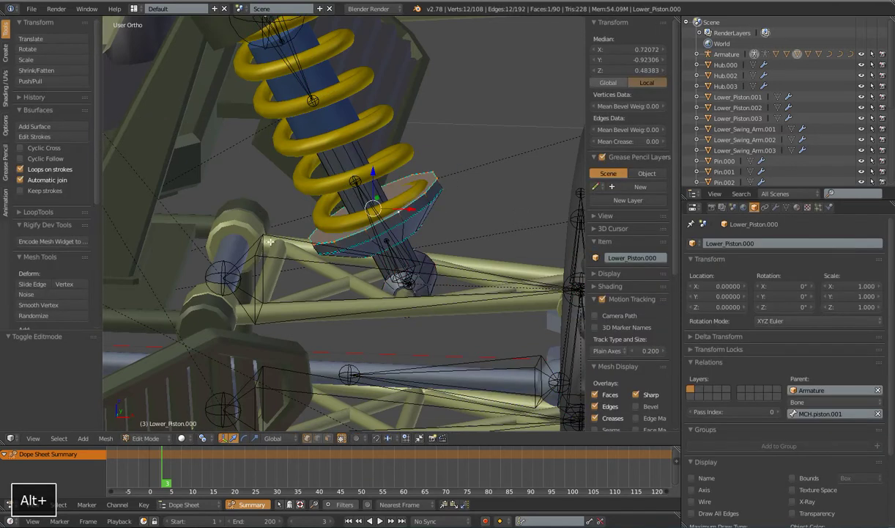
key(shift+s)
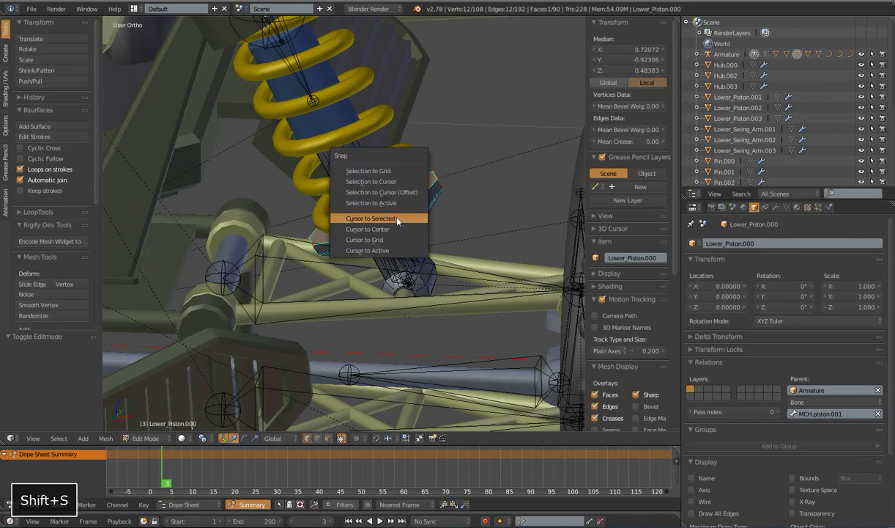
click(397, 219)
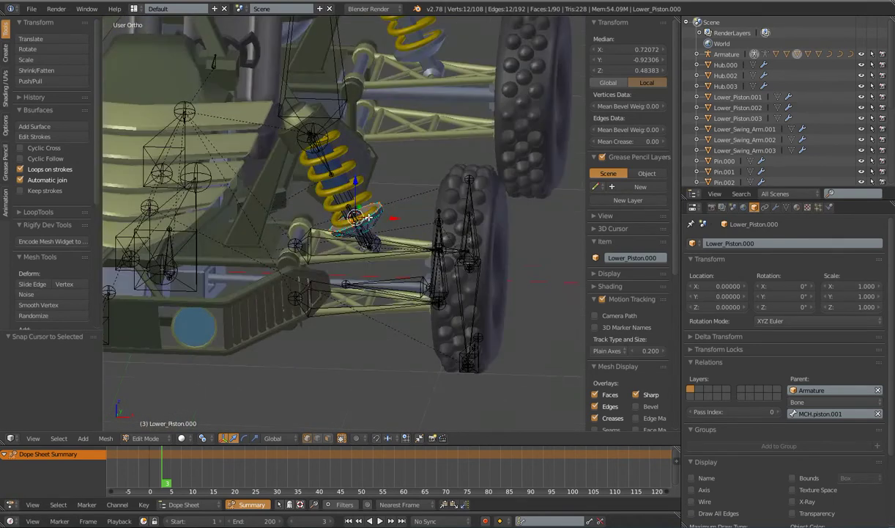
key(Tab)
- Add a bone to the armature at the spring plate and lower its tail along Z to make it about 0.09 long
key(Tab)
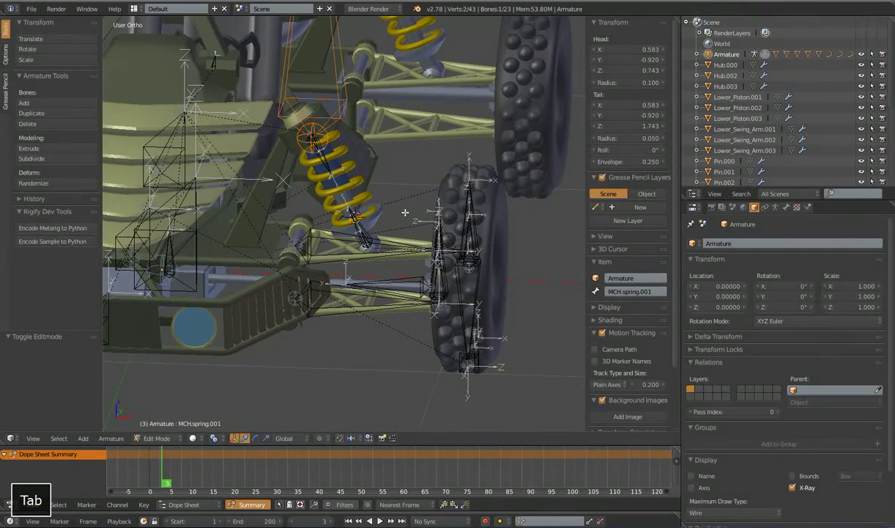
key(shift+a)
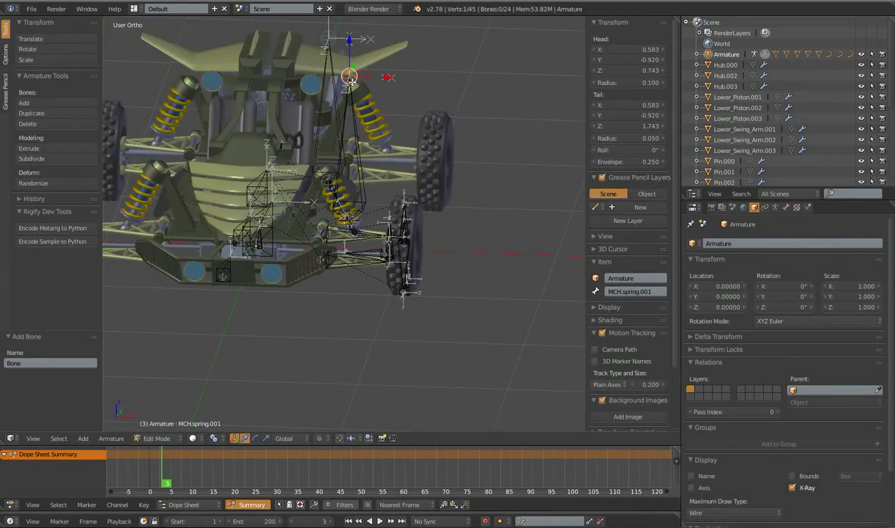
key(g)
key(z)
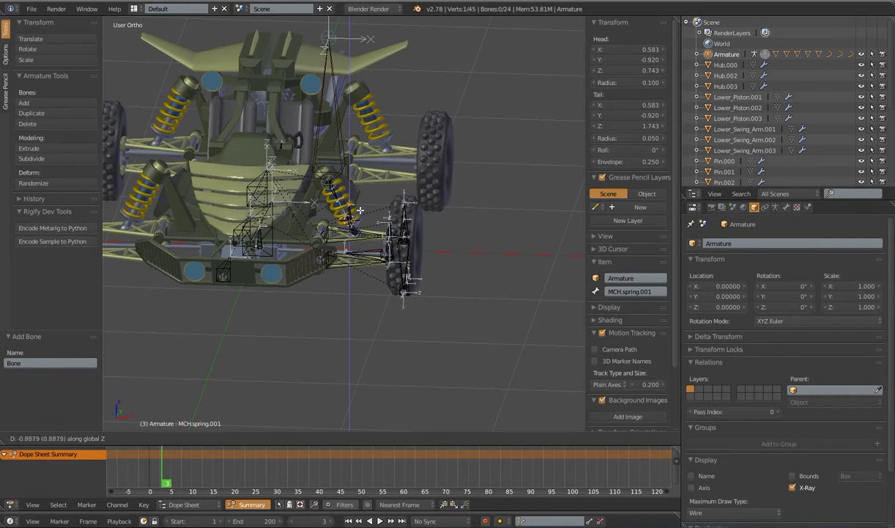
click(344, 218)
scroll(372, 227, up, 9)
scroll(372, 228, up, 3)
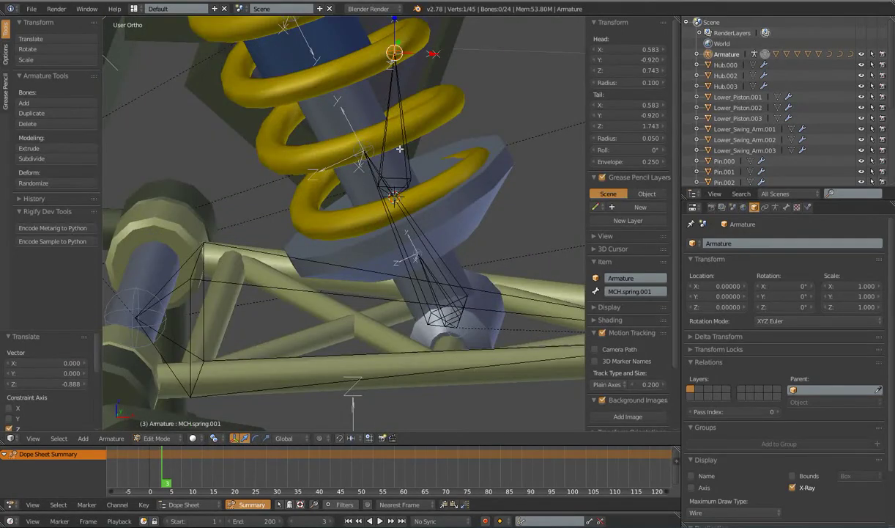
key(g)
key(z)
click(381, 168)
- Rename the new short bone at the spring plate as MCH.spring.targ.001
right_click(386, 123)
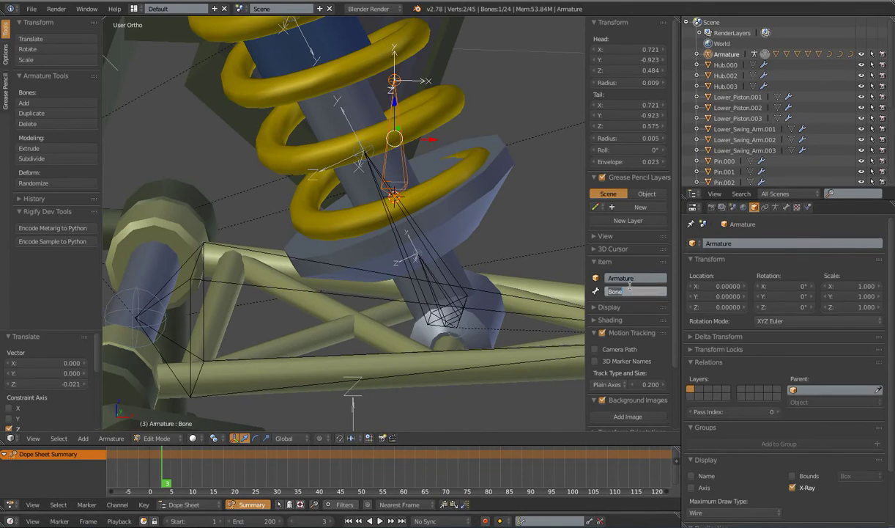
text(MCH.s)
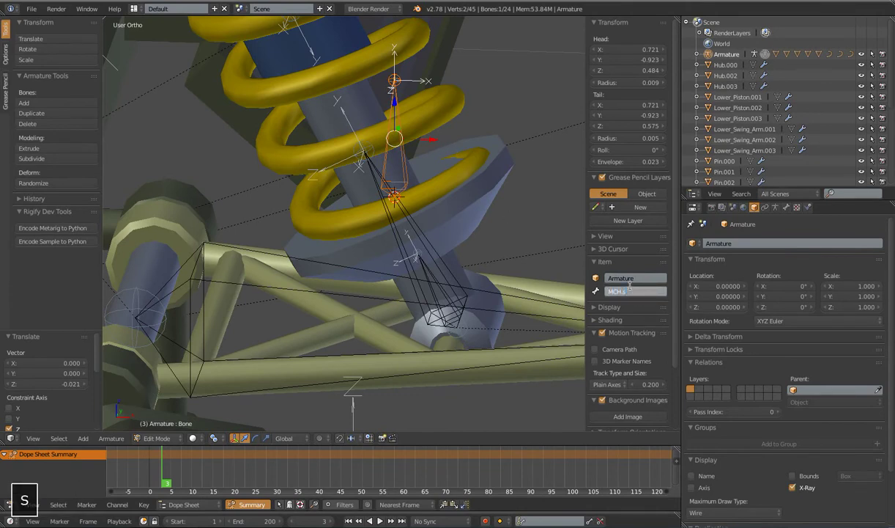
text(pring.targ.001)
key(Return)
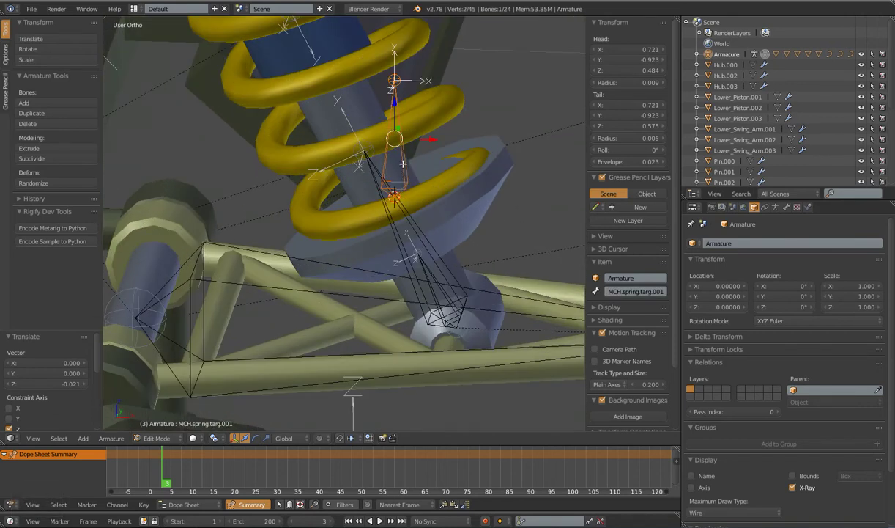
- Parent the MCH.spring.targ.001 bone to MCH.piston.001 with Keep Offset
right_click(401, 213)
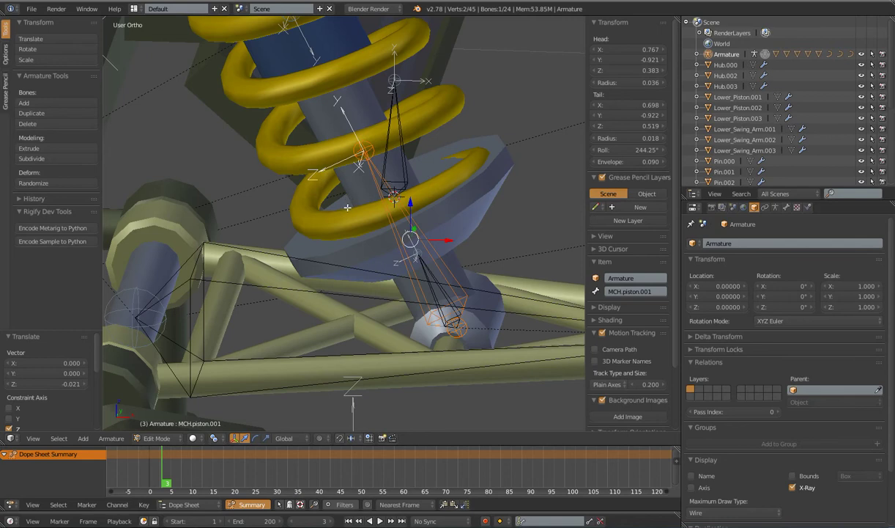
right_click(404, 158)
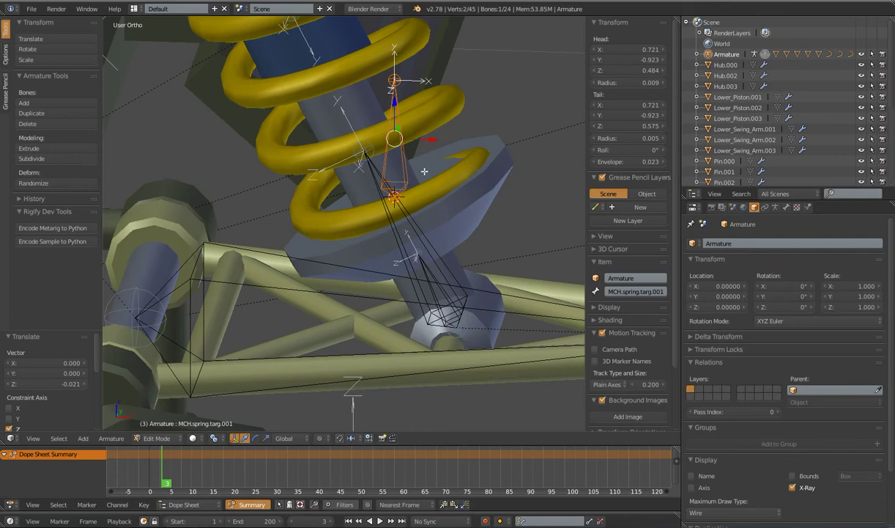
shift+right_click(414, 229)
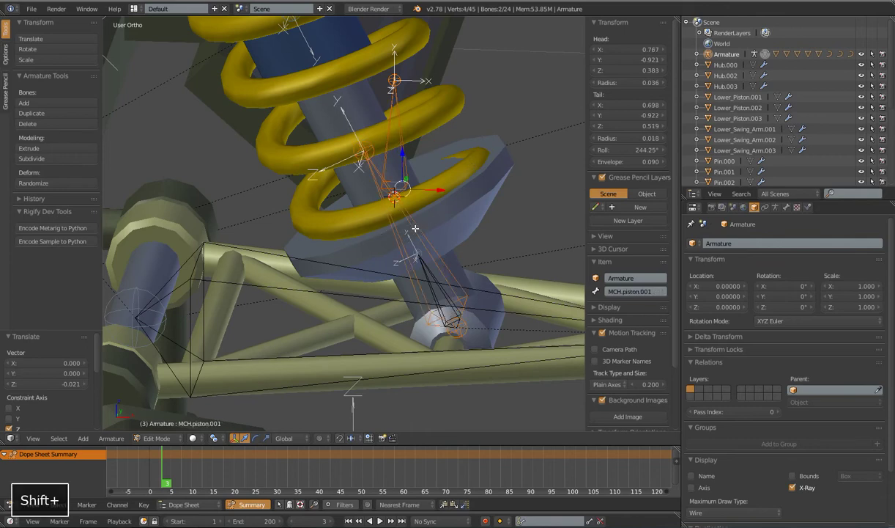
key(ctrl+p)
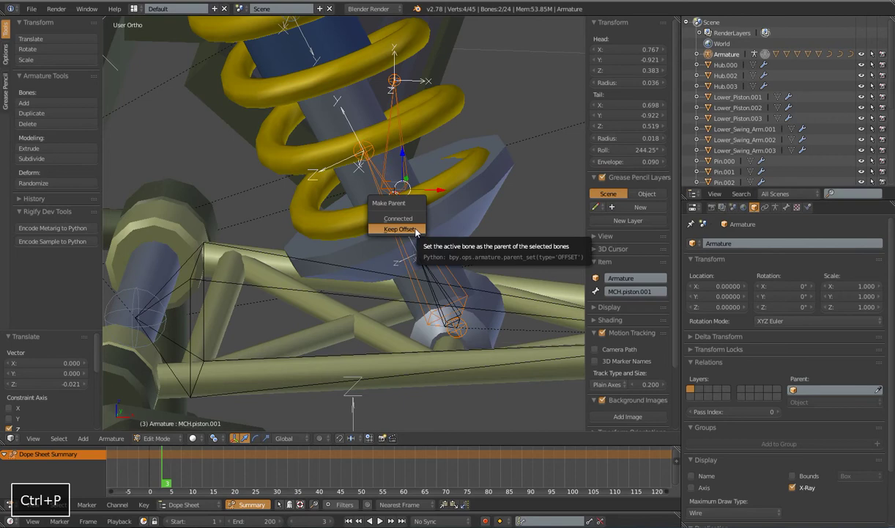
click(415, 229)
middle_drag(415, 229, 412, 228)
- Test the suspension in Pose Mode by moving the Wheel Height.001 bone, and clear the pose transforms of all bones
key(Tab)
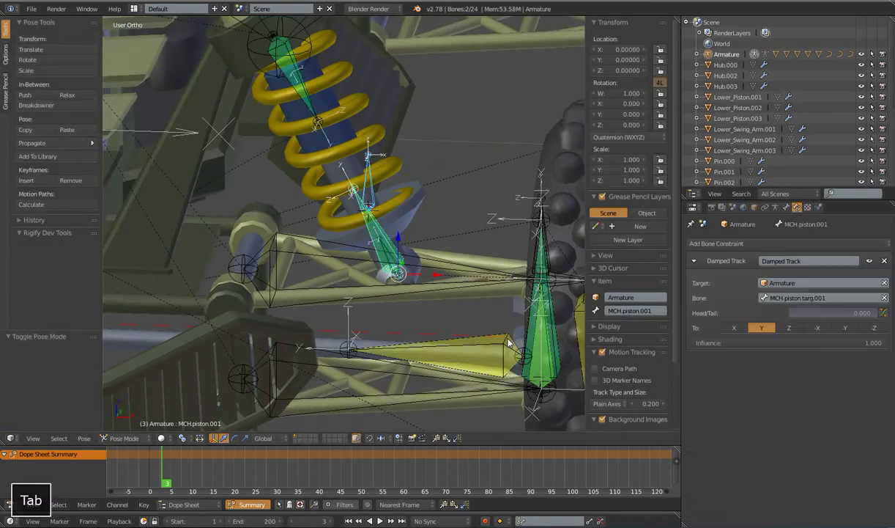
middle_drag(433, 260, 472, 347)
right_click(462, 360)
key(g)
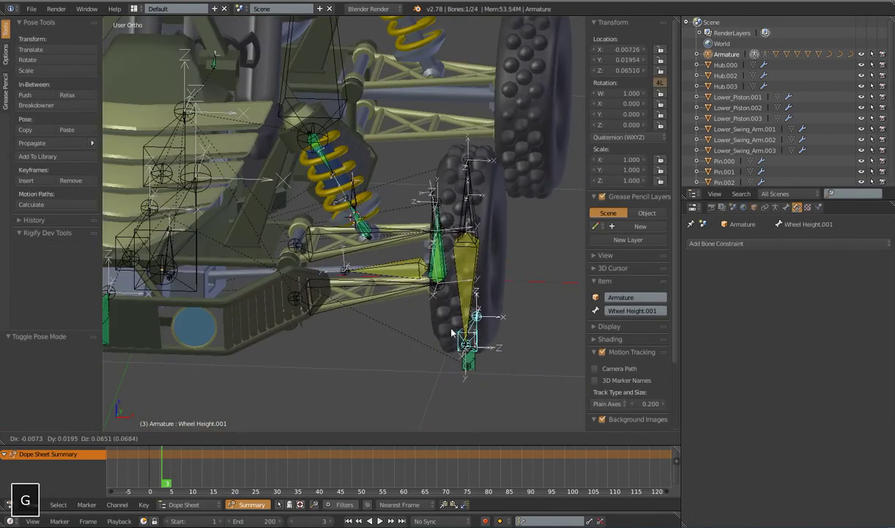
click(404, 310)
key(g)
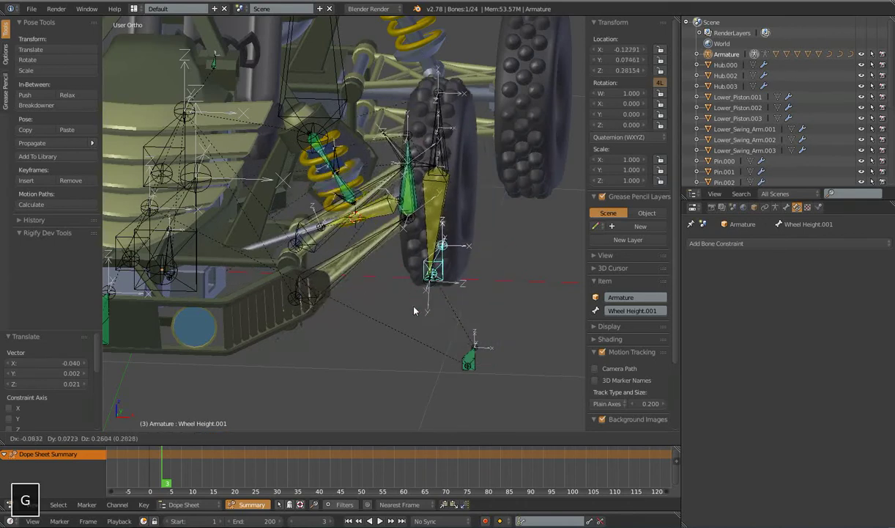
right_click(390, 303)
key(a)
key(alt+s)
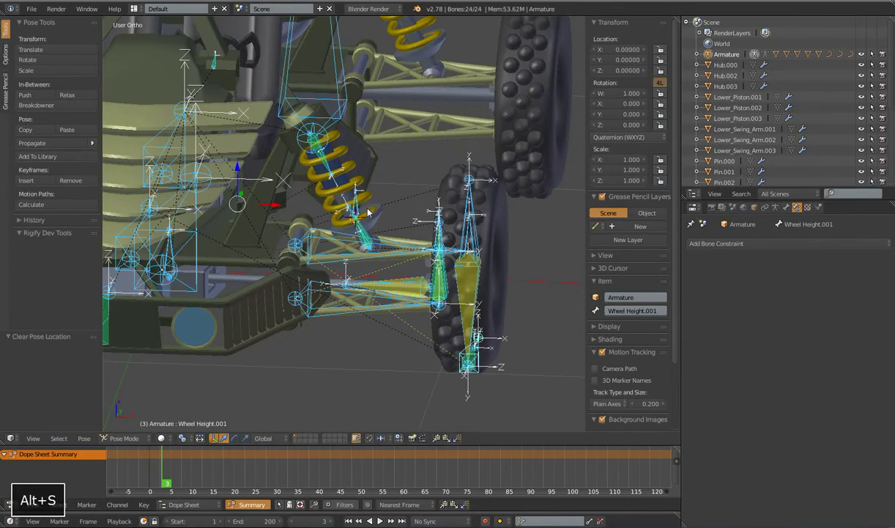
- In Edit Mode, snap the tail of the MCH.spring.001 bone to the 3D cursor at the spring plate
middle_drag(380, 307, 347, 132)
key(Tab)
scroll(335, 67, down, 3)
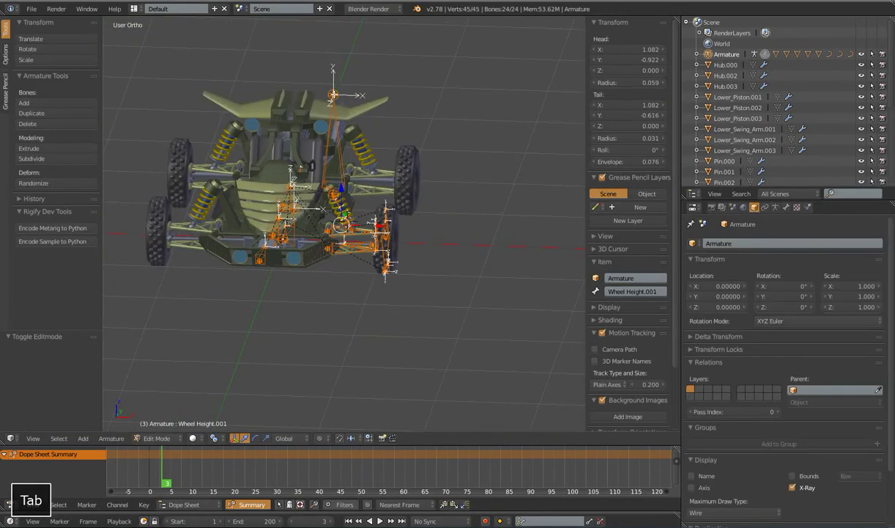
right_click(320, 89)
scroll(360, 82, up, 4)
shift+middle_drag(374, 145, 382, 195)
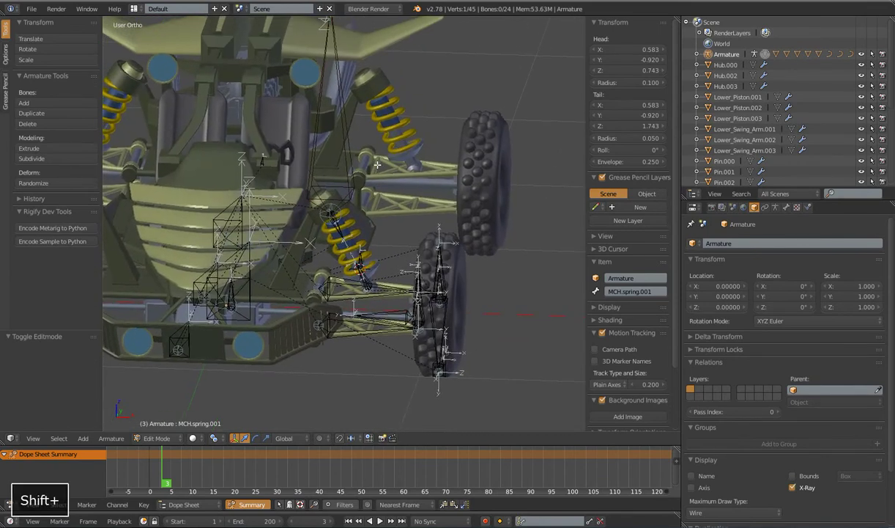
scroll(366, 183, down, 2)
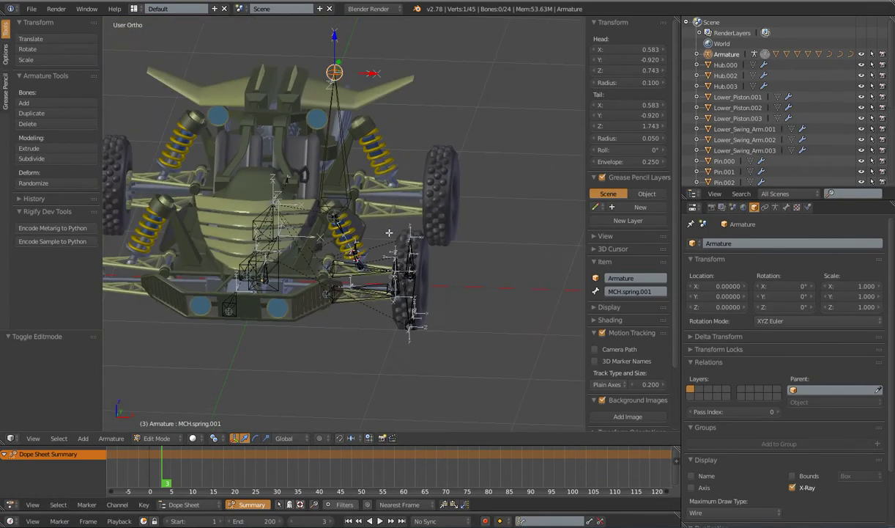
key(shift+s)
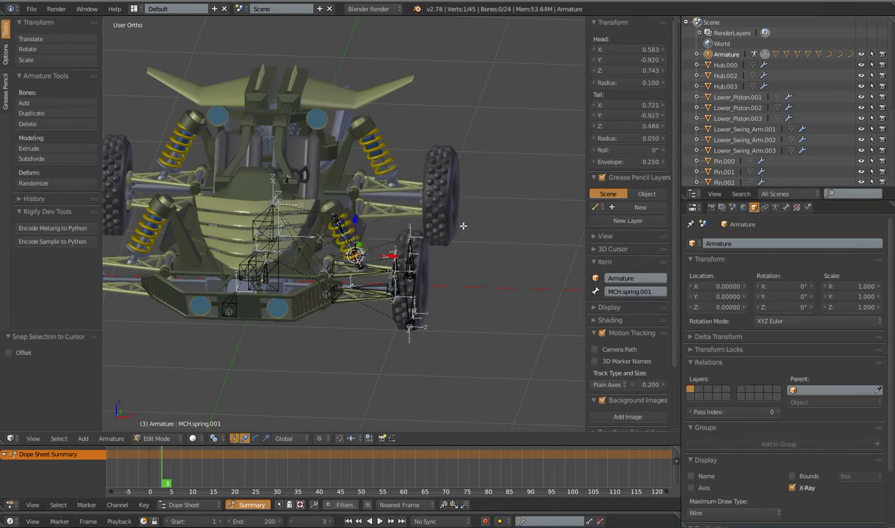
- Select the whole MCH.spring.001 bone and adjust its roll freehand in the right side view
middle_drag(463, 226, 362, 220)
scroll(362, 220, up, 4)
right_click(292, 243)
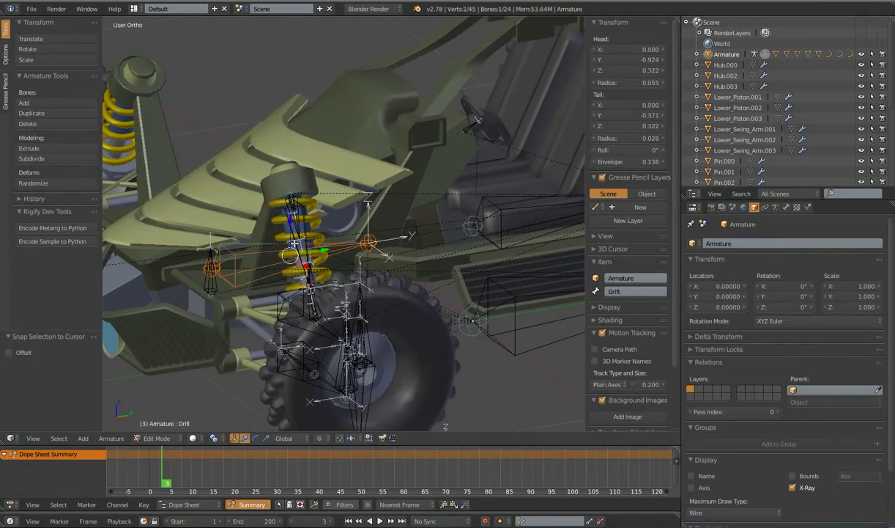
right_click(282, 216)
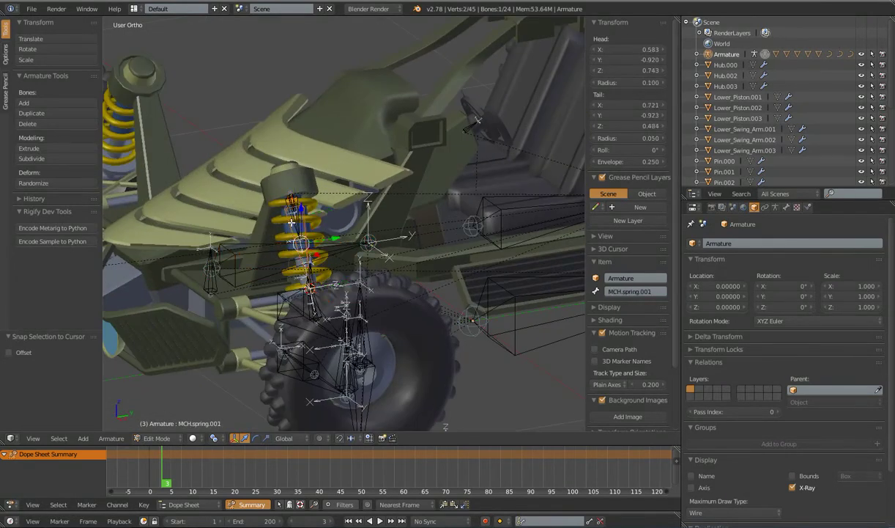
key(KP_1)
key(KP_3)
key(ctrl+r)
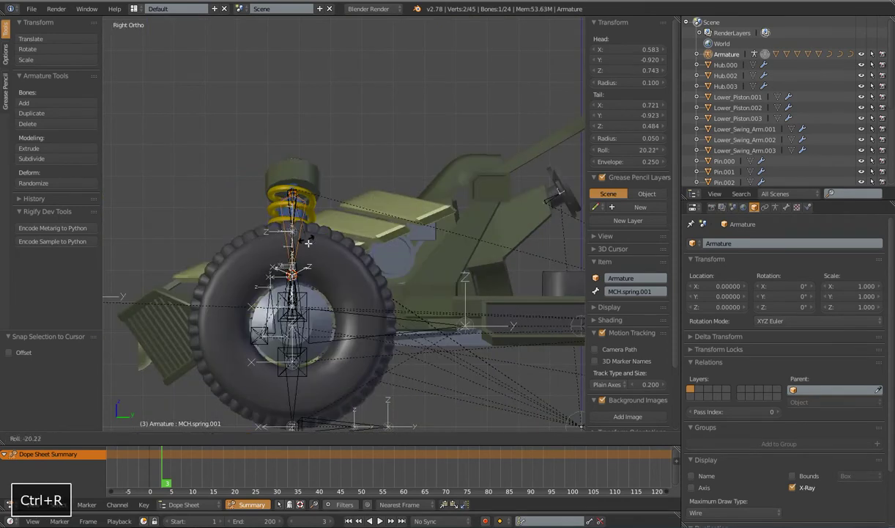
click(355, 228)
- In Pose Mode, add a Stretch To constraint to MCH.spring.001 with MCH.spring.targ.001 as its target
scroll(279, 265, down, 3)
middle_drag(278, 266, 397, 249)
scroll(351, 260, up, 3)
key(Tab)
scroll(379, 256, up, 4)
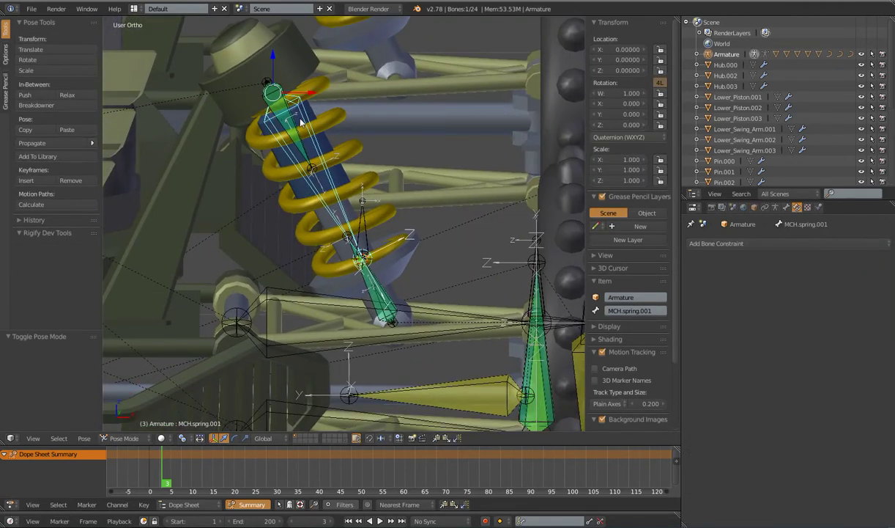
middle_drag(250, 67, 284, 45)
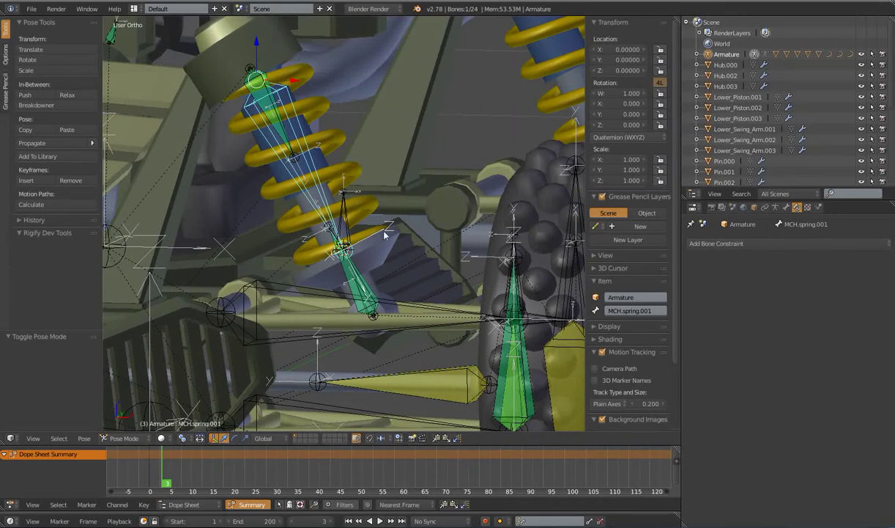
middle_drag(367, 228, 355, 218)
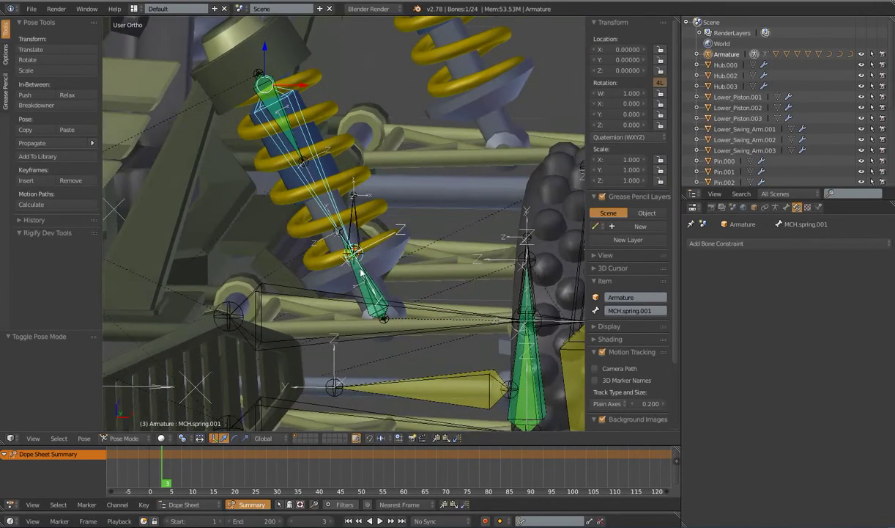
right_click(356, 219)
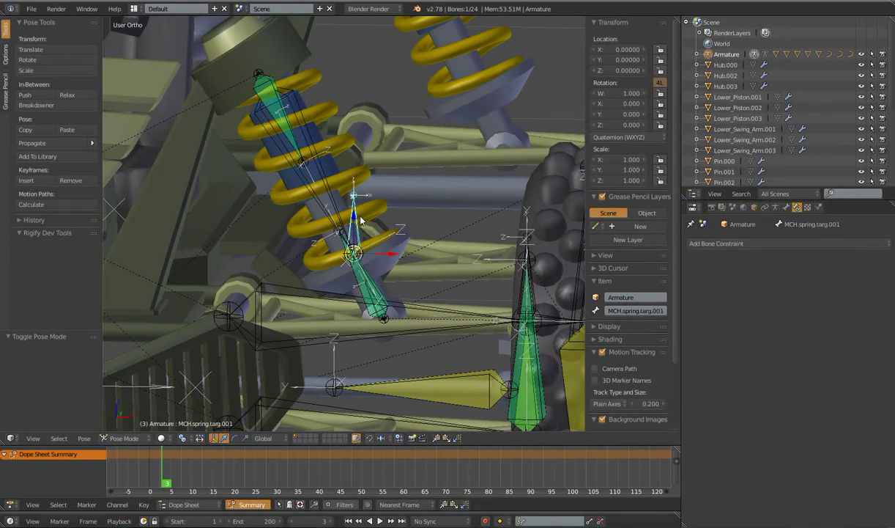
shift+right_click(330, 196)
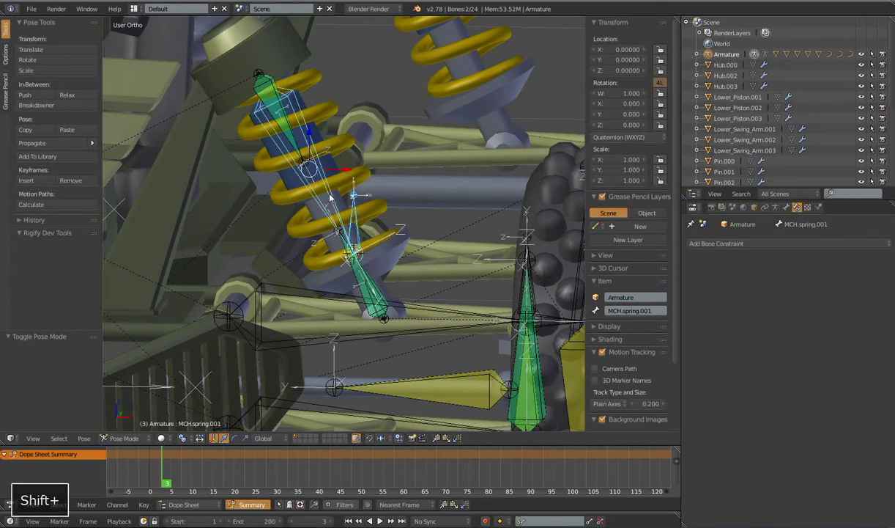
key(ctrl+shift+c)
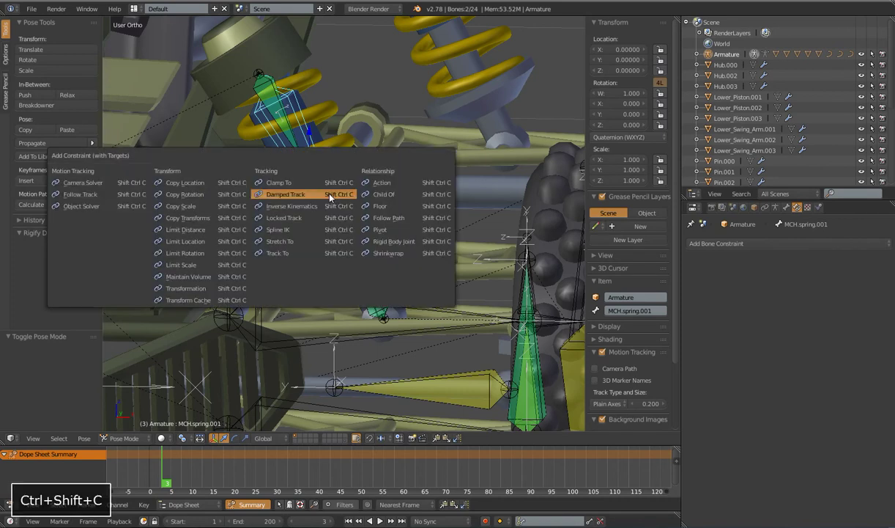
click(296, 244)
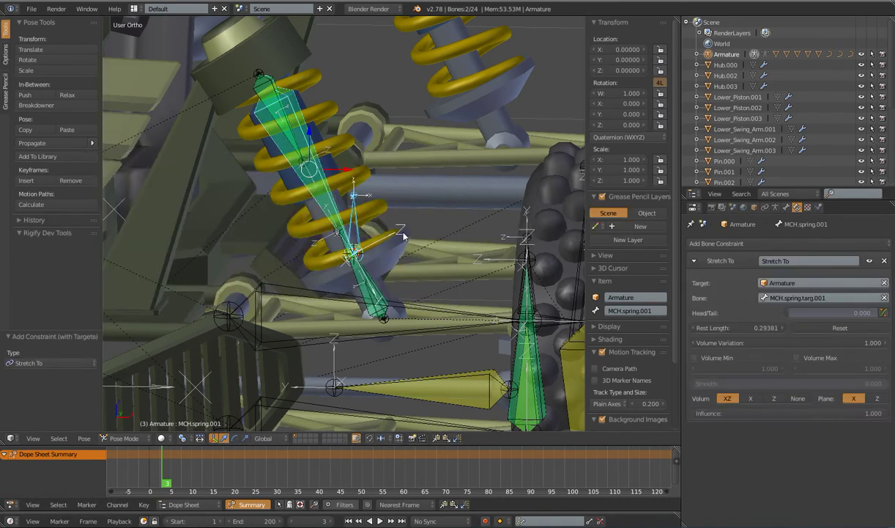
- Test the spring rig by moving the Body bone, cancel the move, and clear the pose rotation and scale of all bones
right_click(363, 179)
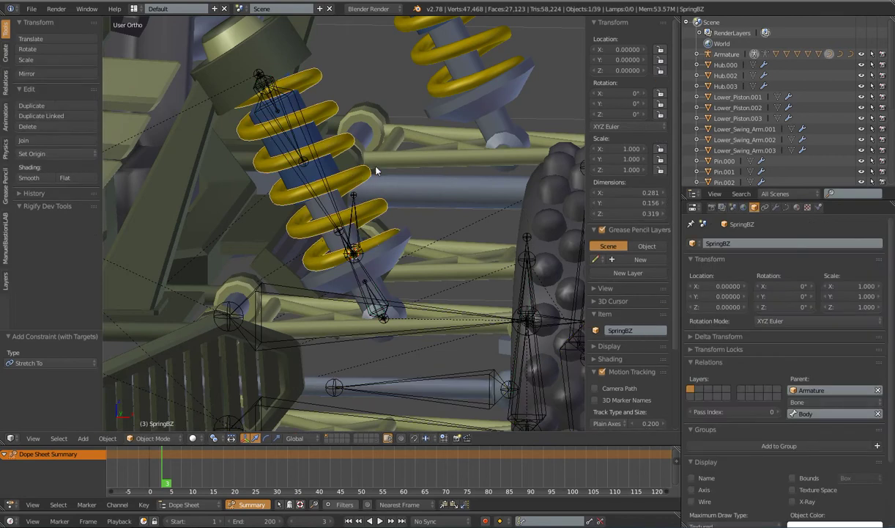
right_click(325, 180)
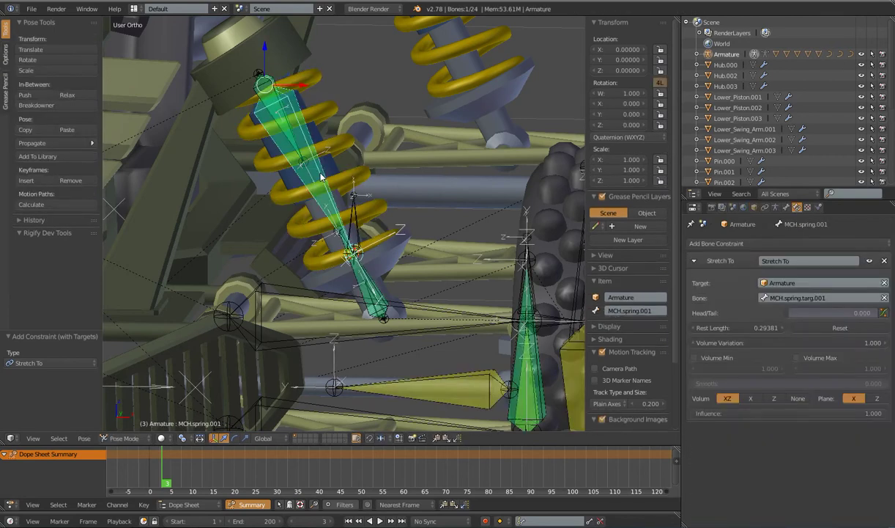
scroll(321, 177, down, 3)
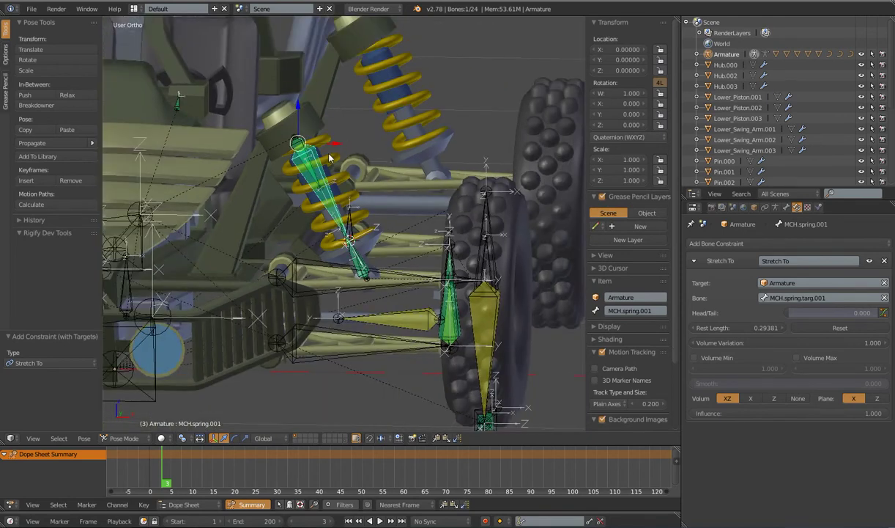
right_click(314, 147)
right_click(128, 228)
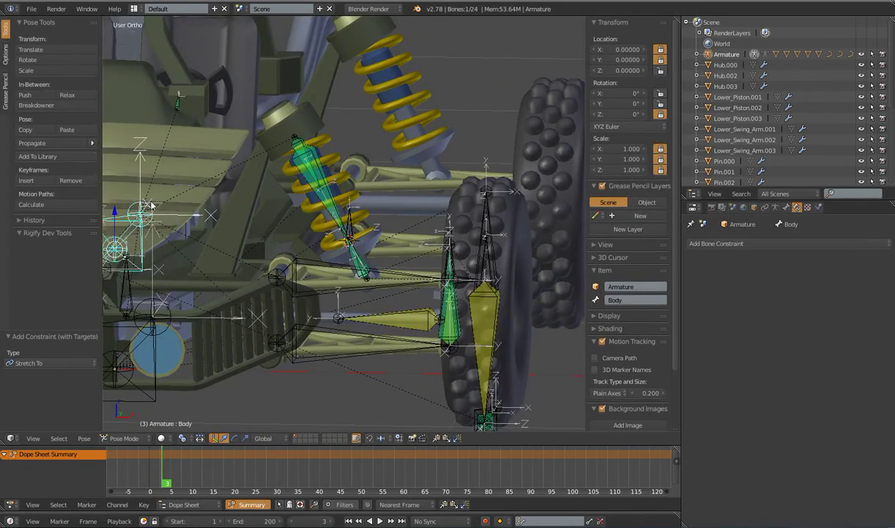
key(g)
right_click(296, 192)
scroll(297, 192, up, 3)
scroll(297, 199, down, 5)
key(a)
key(alt+r)
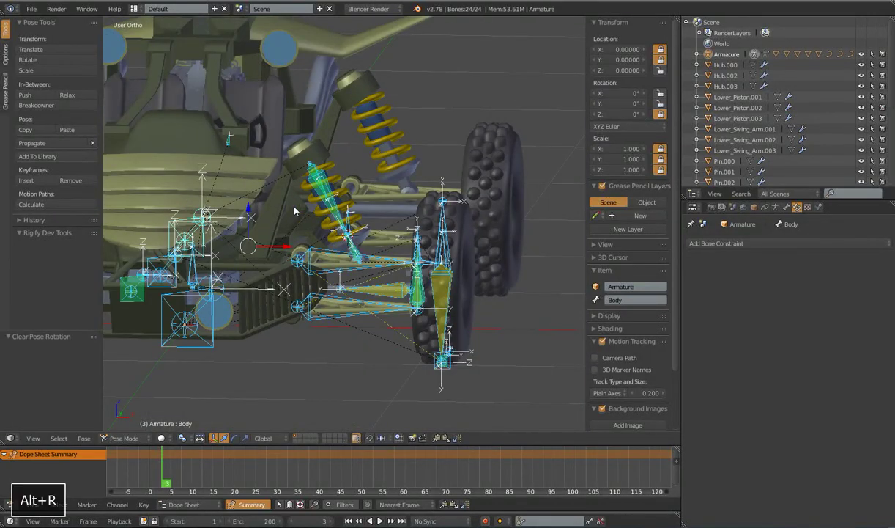
key(alt+s)
- Hook all control points of the SpringBZ curve to the selected armature's MCH.spring.001 bone
scroll(355, 208, up, 5)
shift+middle_drag(353, 180, 384, 225)
scroll(385, 225, up, 2)
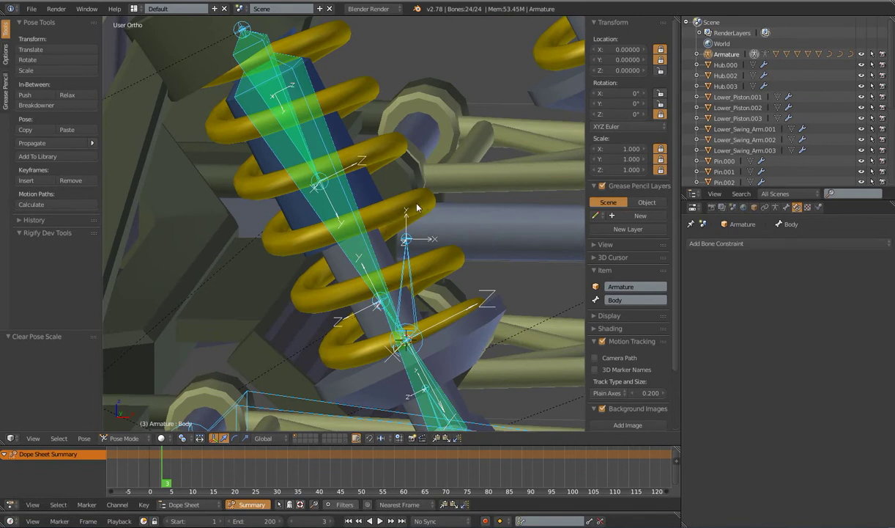
right_click(351, 202)
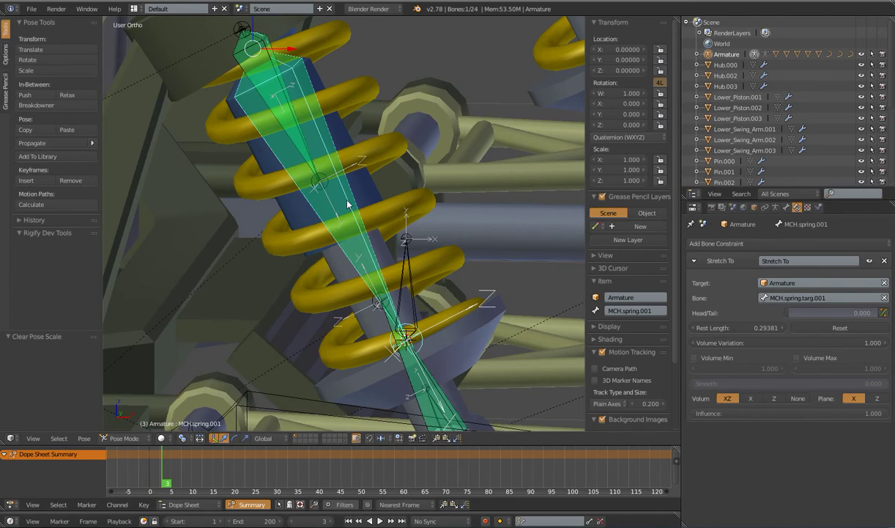
shift+right_click(393, 148)
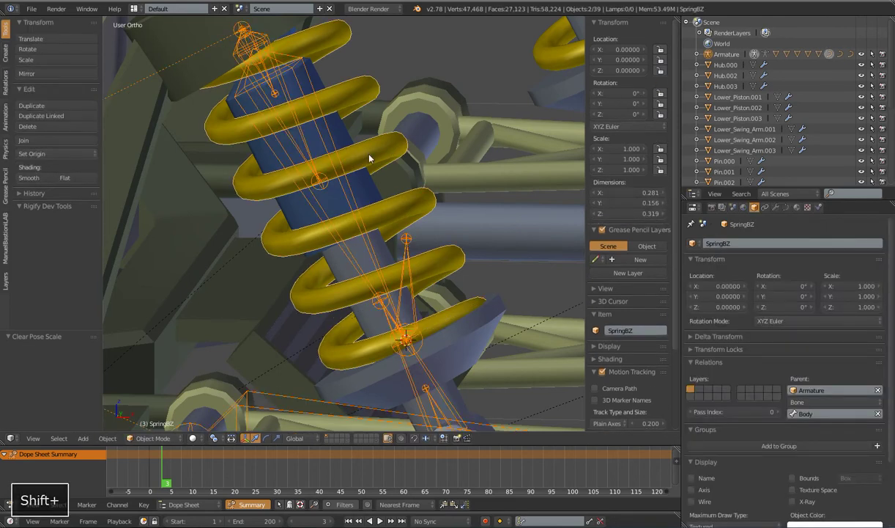
key(Tab)
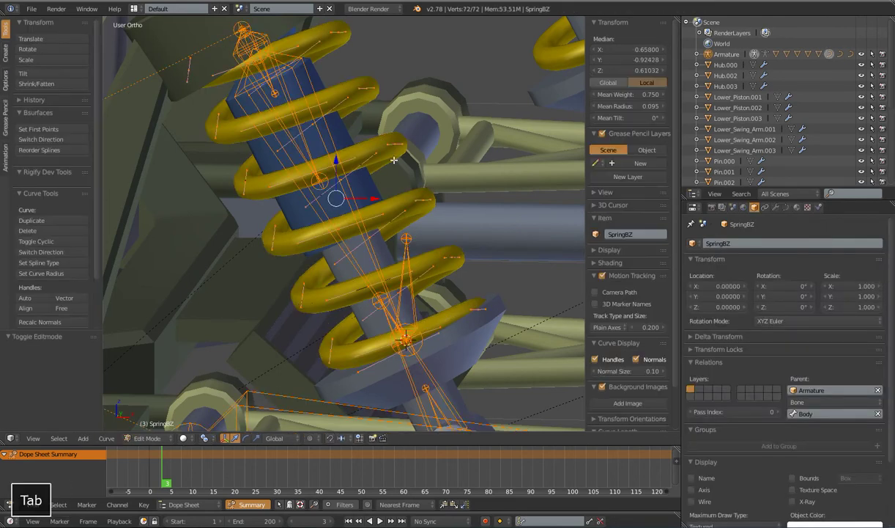
key(a)
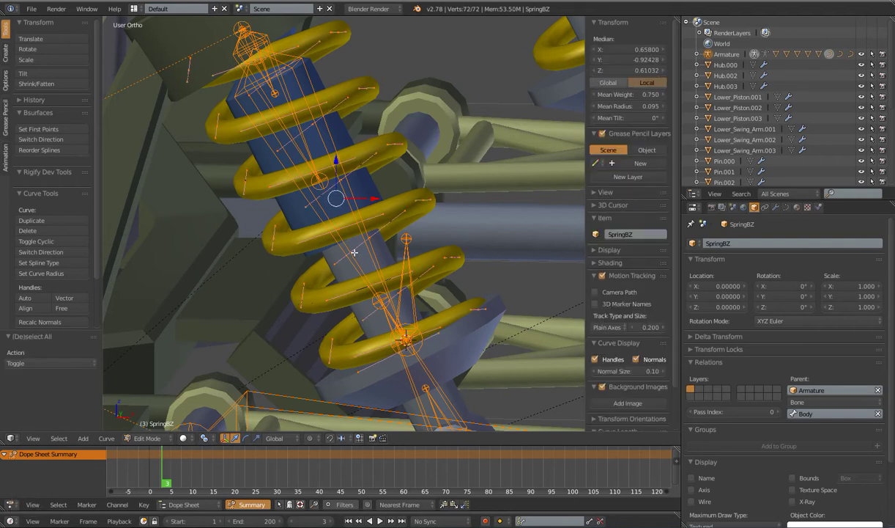
key(ctrl+h)
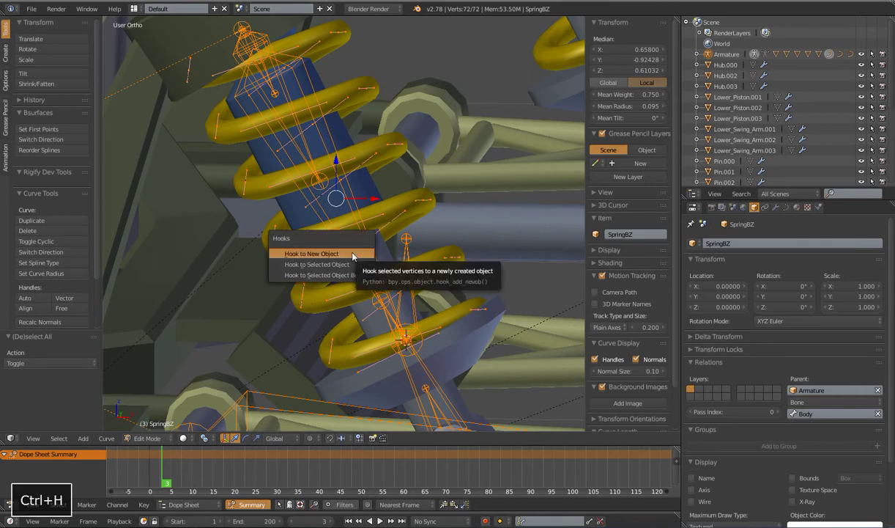
click(349, 275)
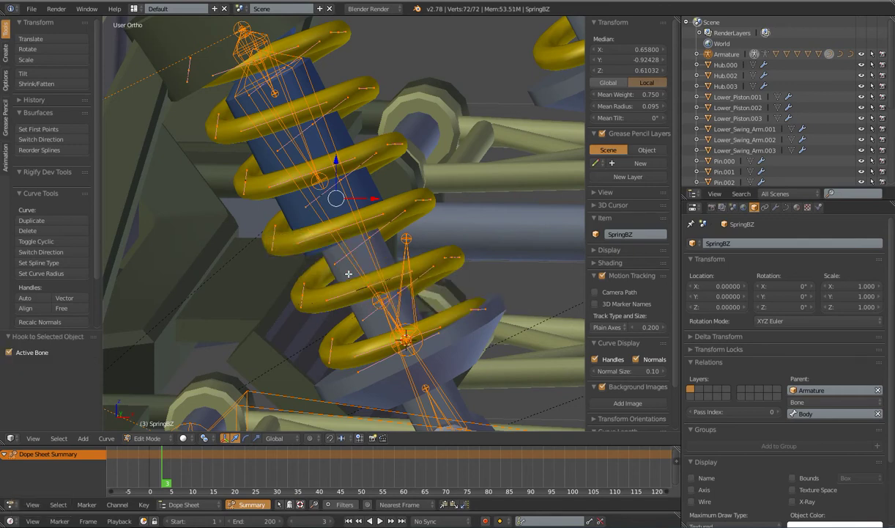
scroll(379, 291, down, 8)
key(Tab)
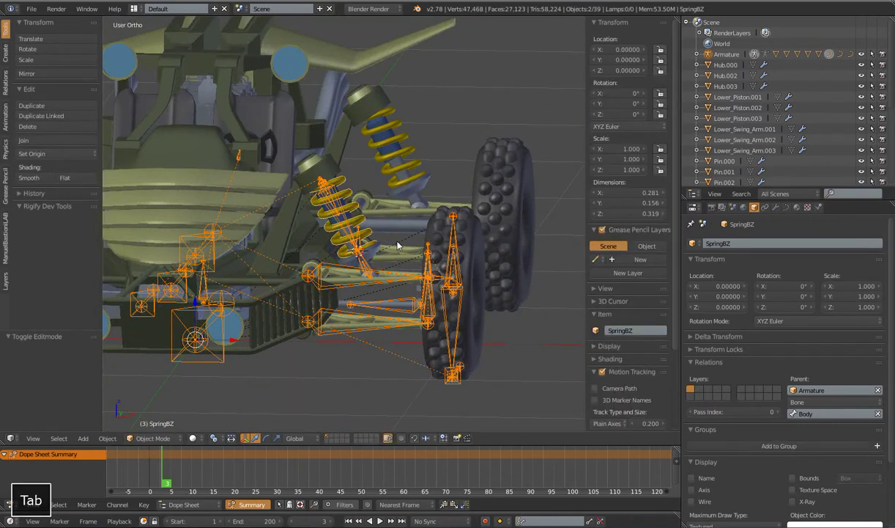
- Select only the SpringBZ curve and examine the object and bone settings of its Hook modifier
scroll(359, 187, up, 4)
right_click(361, 194)
right_click(342, 196)
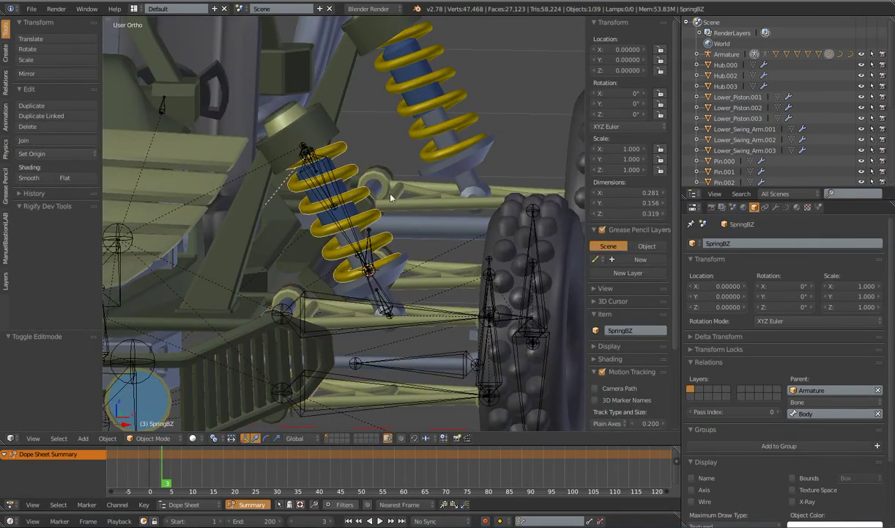
click(776, 208)
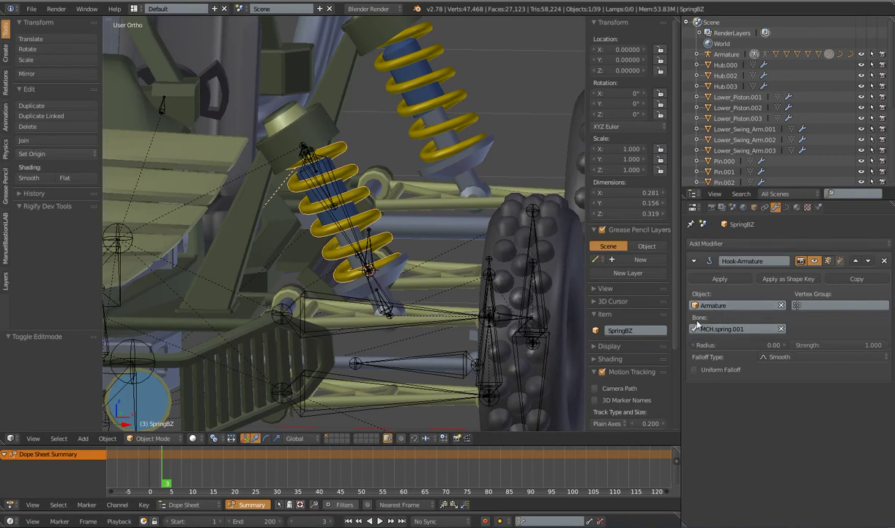
- Test the spring's compression in Pose Mode by moving MCH.grd.detect.001 about -0.125 in X, 0.015 in Y and 0.196 in Z
scroll(462, 300, down, 5)
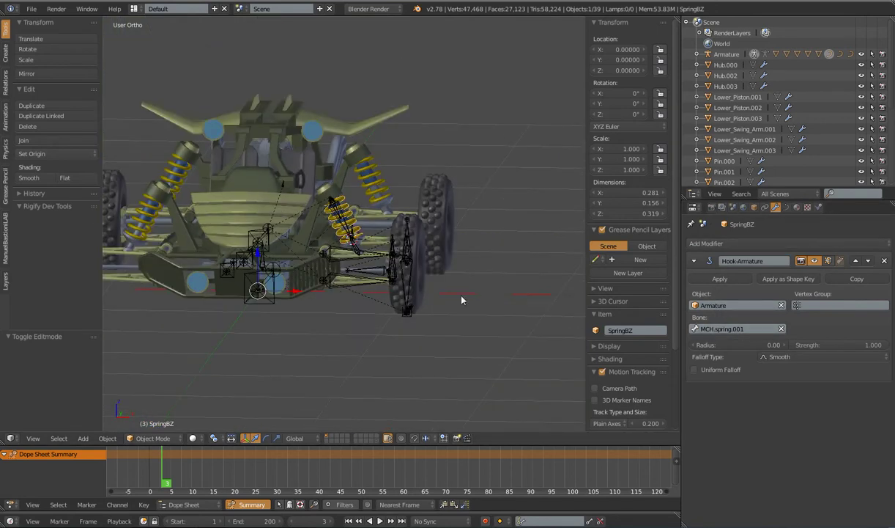
right_click(408, 313)
right_click(410, 310)
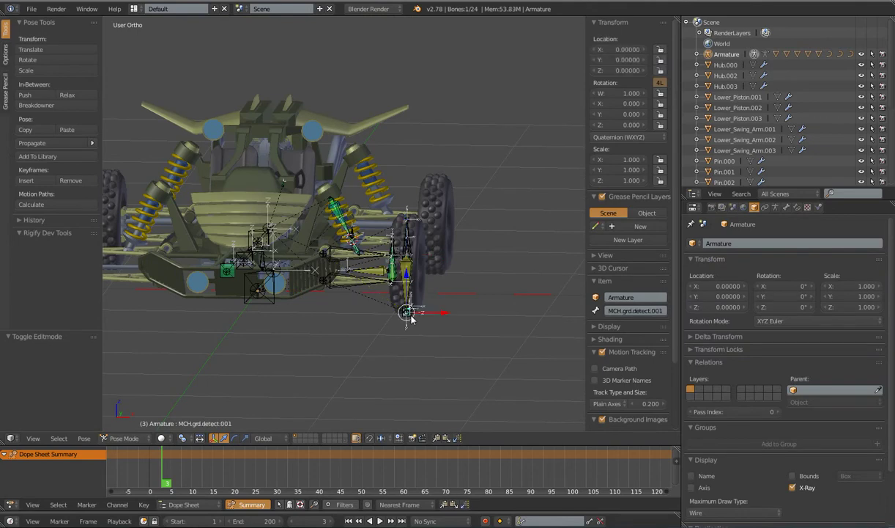
scroll(411, 315, up, 5)
key(g)
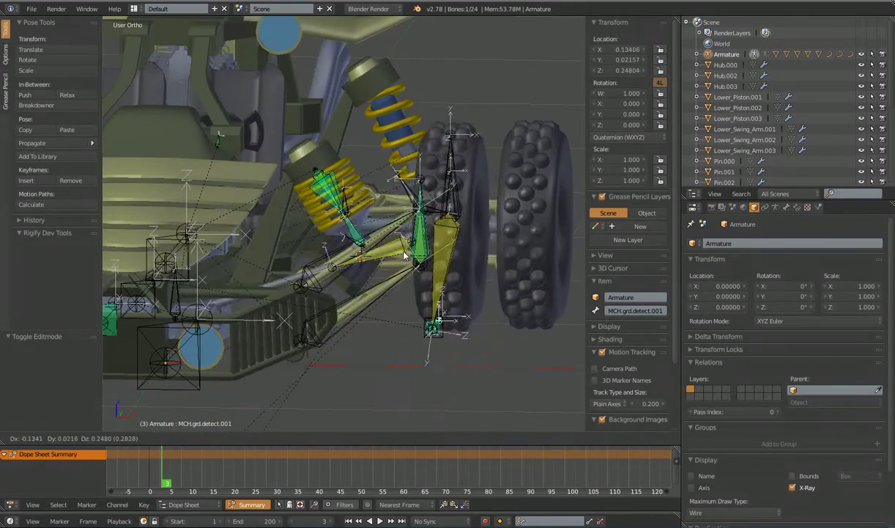
click(393, 266)
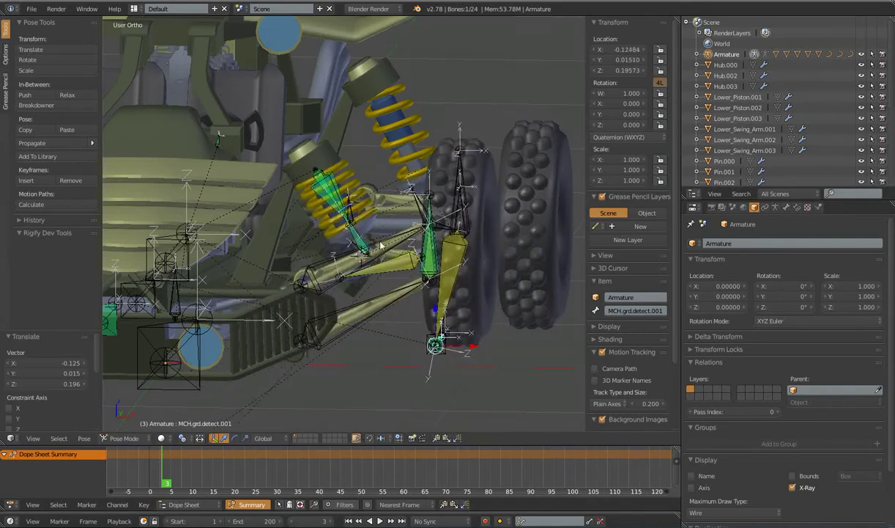
- Set the volume preservation of the MCH.spring.001 bone's Stretch To constraint to None
right_click(335, 187)
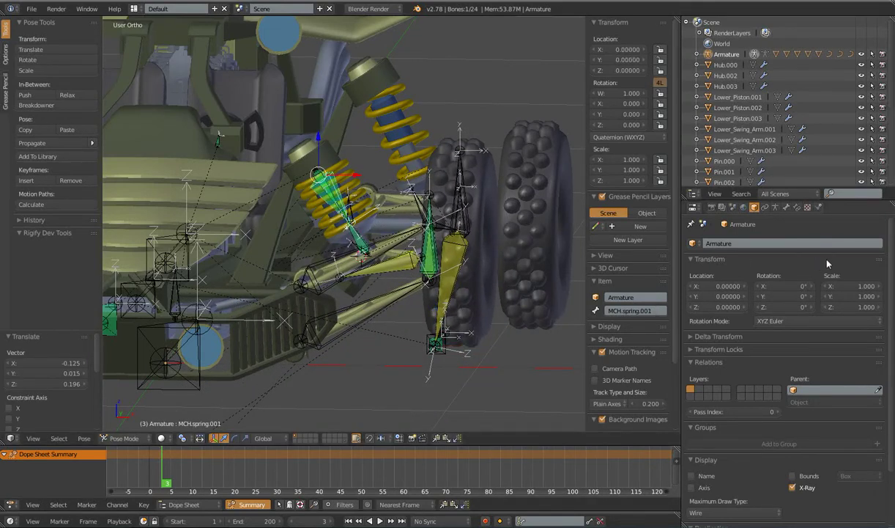
click(797, 208)
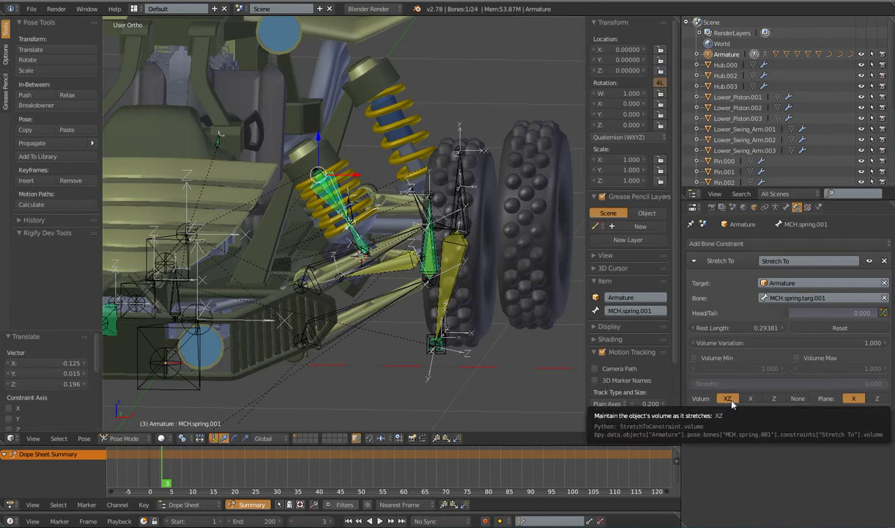
click(796, 399)
- Test the spring's compression and extension by moving MCH.grd.detect.001 up about 0.061 in Z and back down about 0.134
scroll(494, 307, down, 4)
scroll(493, 310, down, 1)
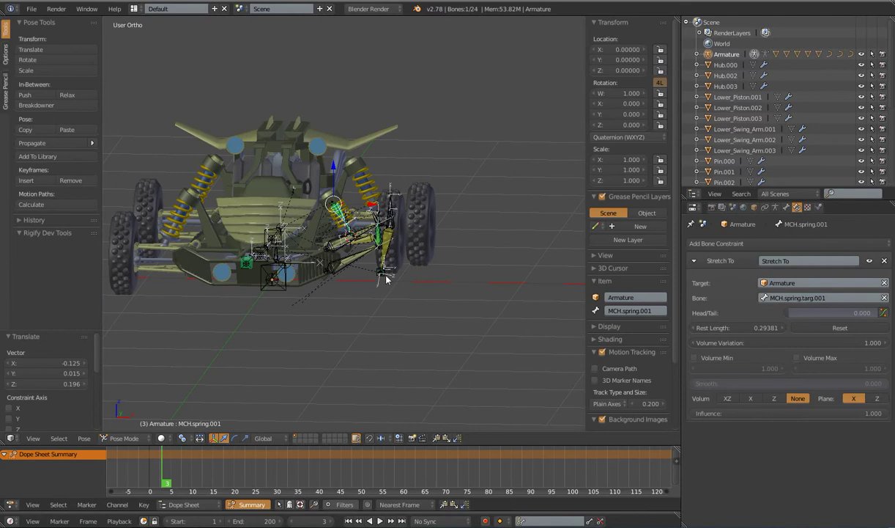
right_click(386, 277)
scroll(386, 276, up, 4)
right_click(428, 330)
right_click(429, 331)
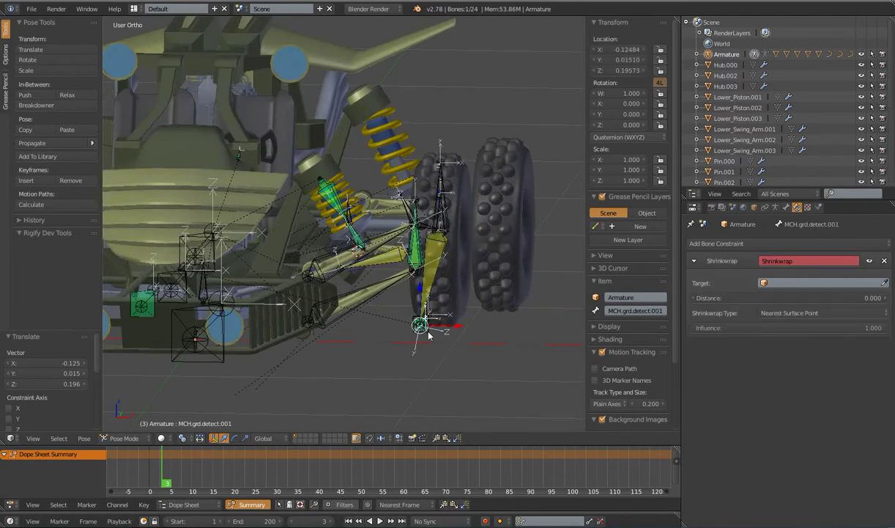
key(g)
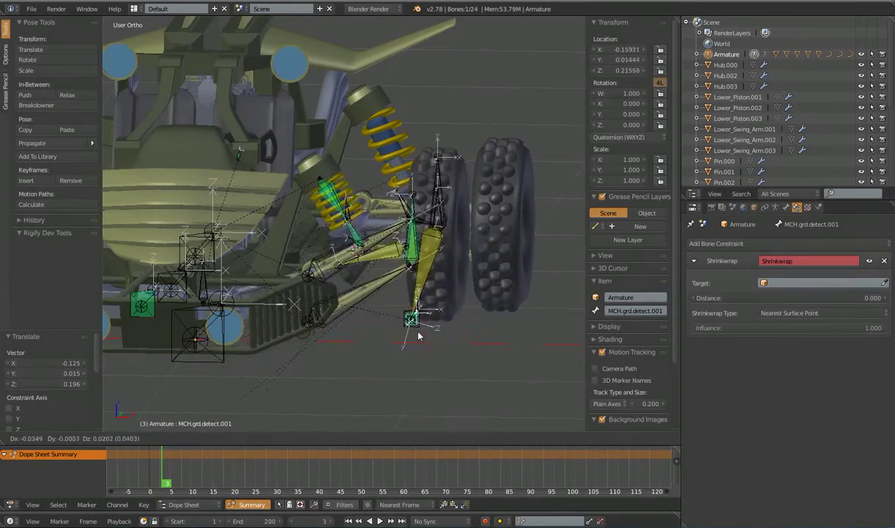
click(323, 146)
scroll(323, 146, up, 3)
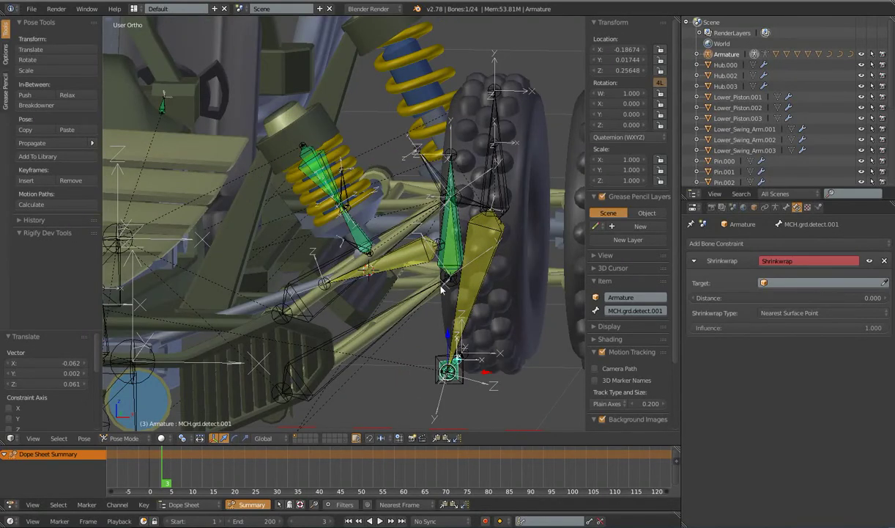
key(g)
click(331, 190)
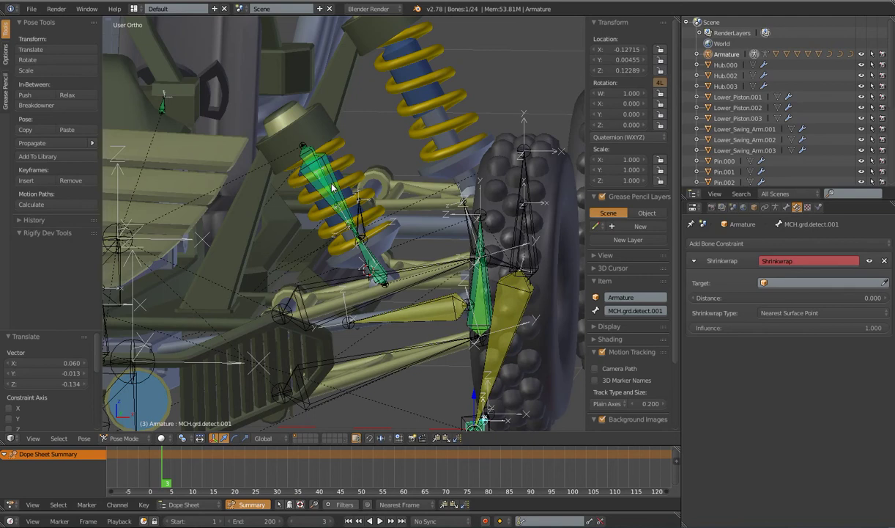
scroll(334, 192, down, 3)
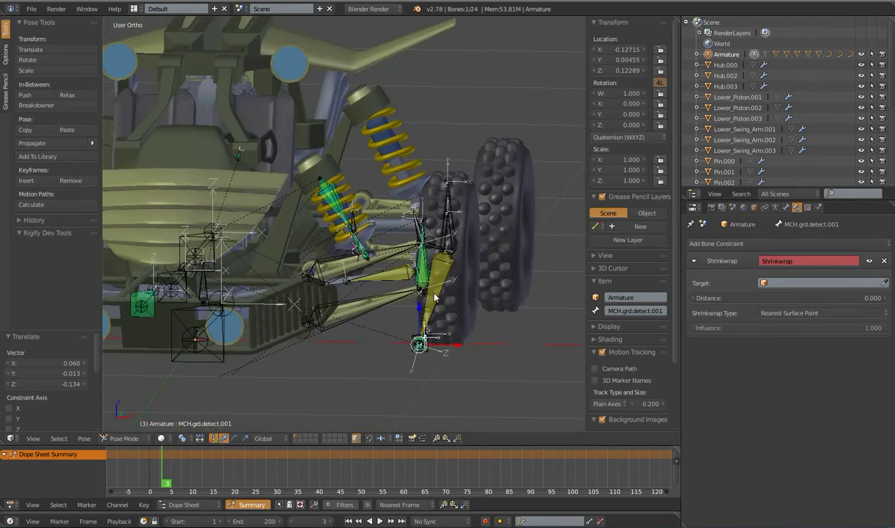
- Select the Wheel Height.001 bone and test the suspension by moving it about 0.083 in X, 0.016 in Y and 0.055 in Z
right_click(428, 356)
key(b)
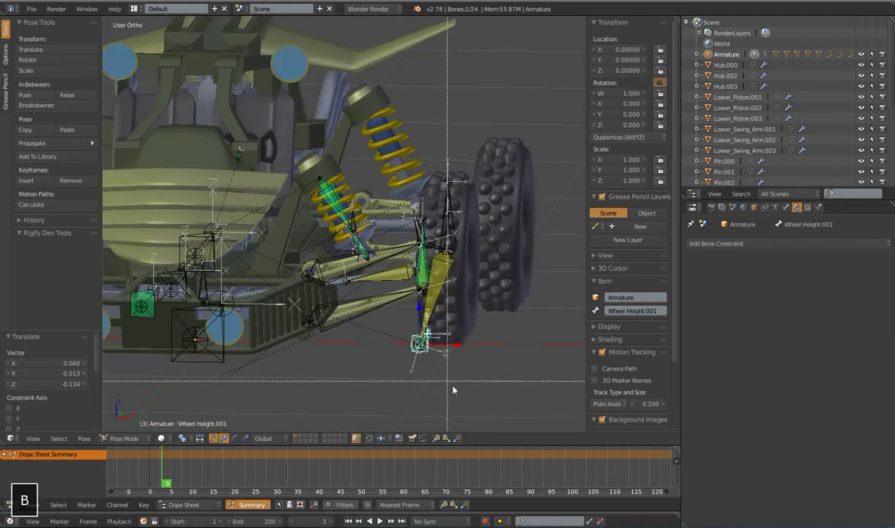
right_click(433, 342)
right_click(428, 350)
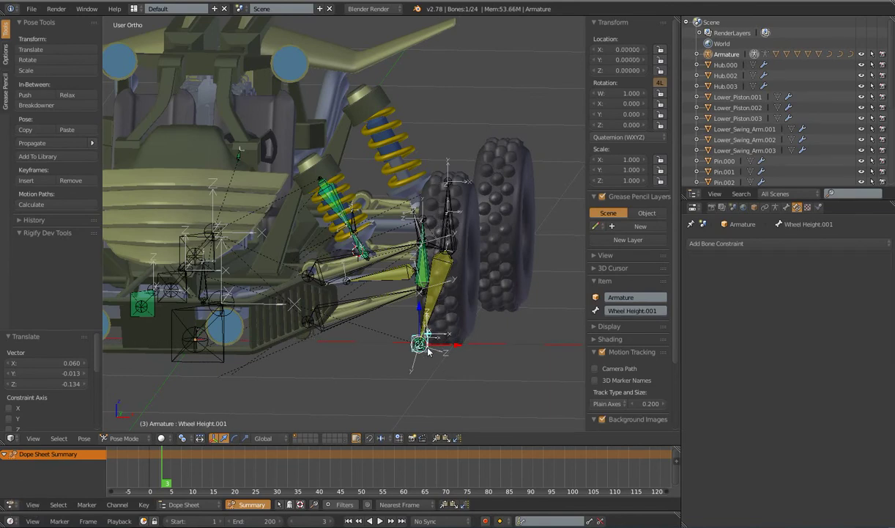
key(g)
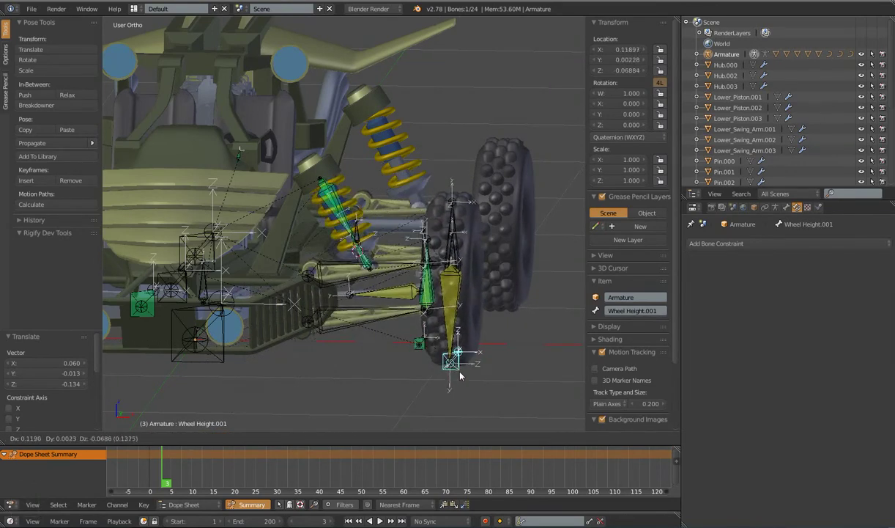
click(450, 331)
- Clear the pose rotation, location and scale of all bones
scroll(409, 318, down, 5)
key(a)
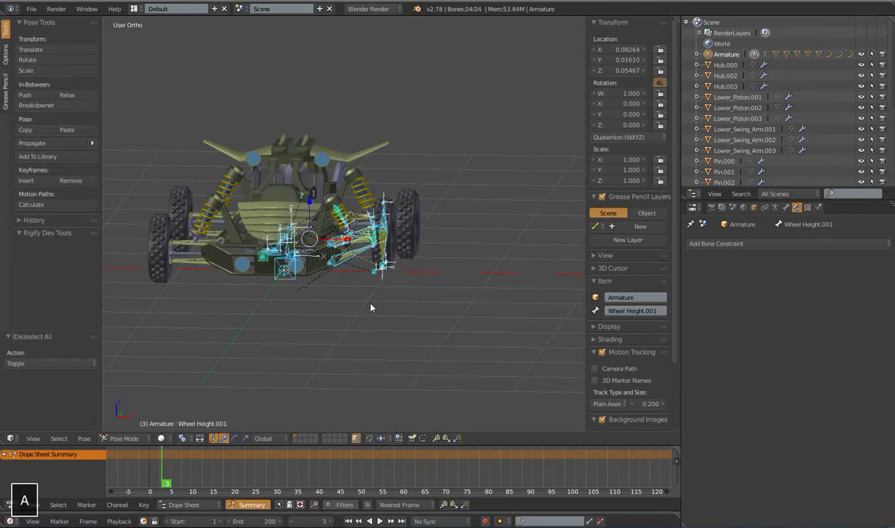
key(alt+r)
key(alt+g)
key(alt+s)
mouse_move(347, 289)
shift+middle_down()
mouse_move(398, 283)
mouse_move(444, 311)
mouse_move(375, 274)
mouse_move(364, 289)
shift+middle_up()
scroll(407, 293, up, 5)
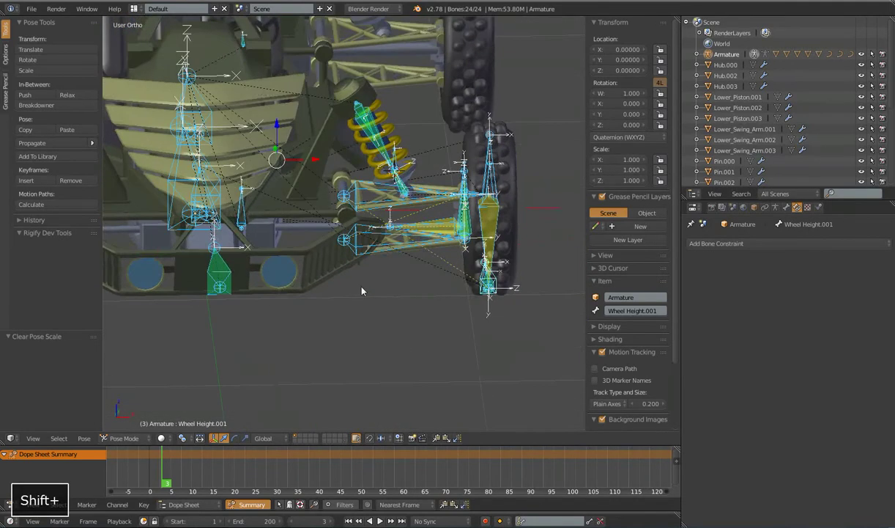
right_click(390, 245)
scroll(403, 278, down, 4)
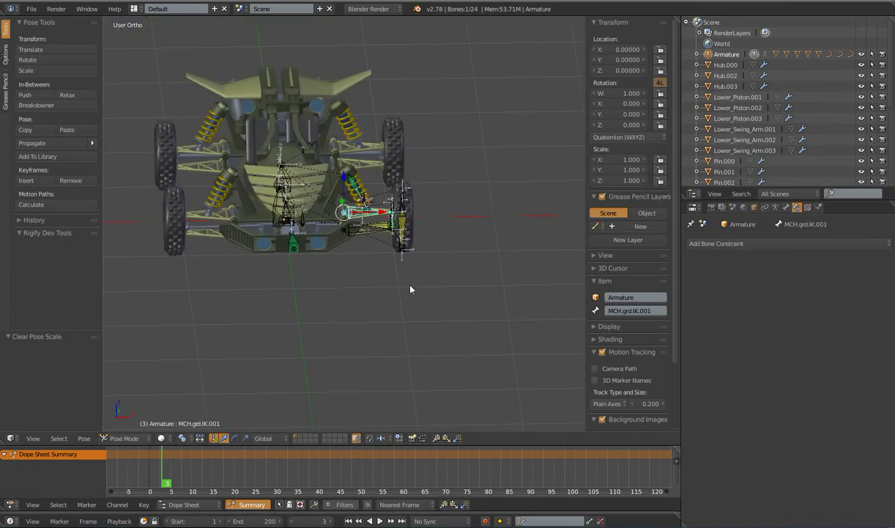
right_click(405, 254)
right_click(408, 252)
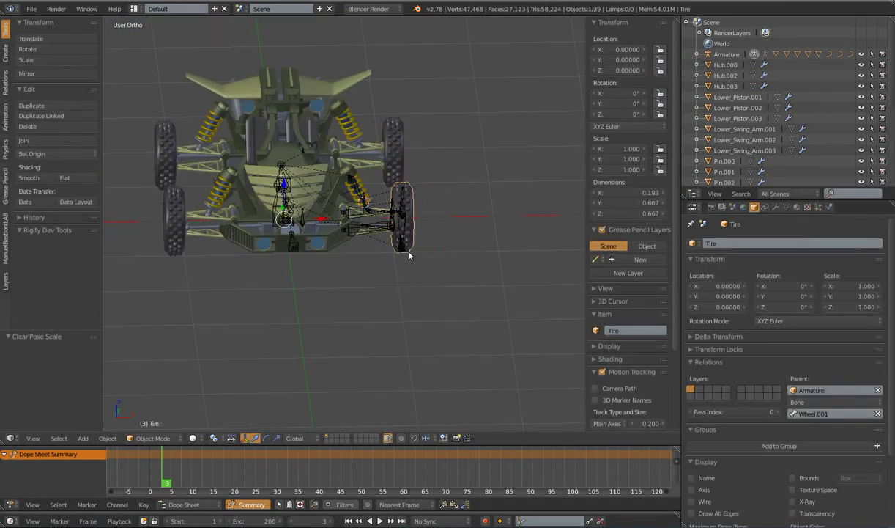
- Test the whole rig by moving the Root bone about 2 units along negative Y, and cancel the move
right_click(292, 174)
middle_drag(299, 194, 439, 290)
right_click(458, 251)
scroll(454, 265, down, 4)
key(g)
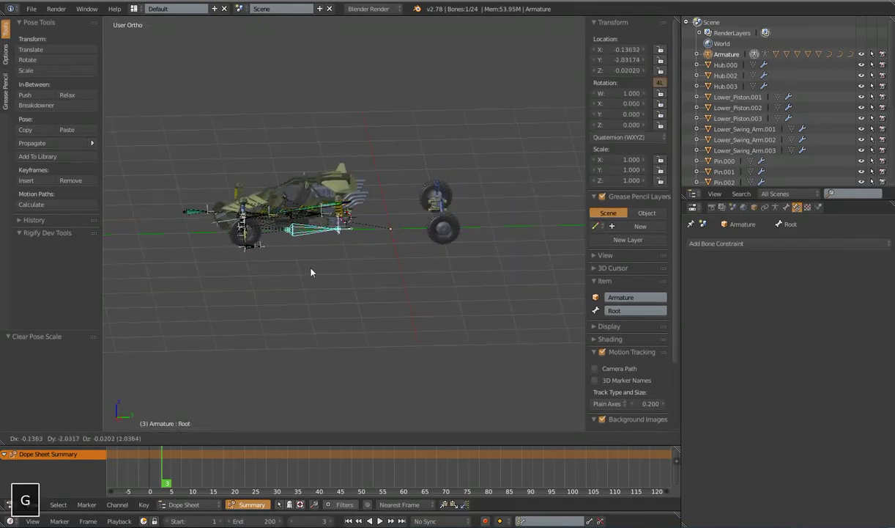
right_click(382, 250)
- Parent the MCH.spring.001 bone to the Body bone with Keep Offset in Edit Mode, and return to Pose Mode
middle_drag(306, 239, 388, 257)
scroll(388, 216, up, 6)
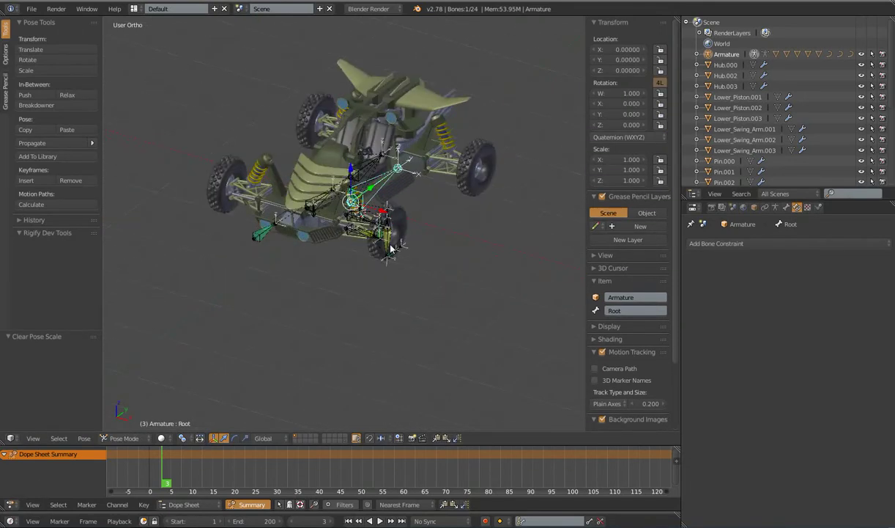
shift+middle_drag(374, 164, 423, 208)
right_click(404, 214)
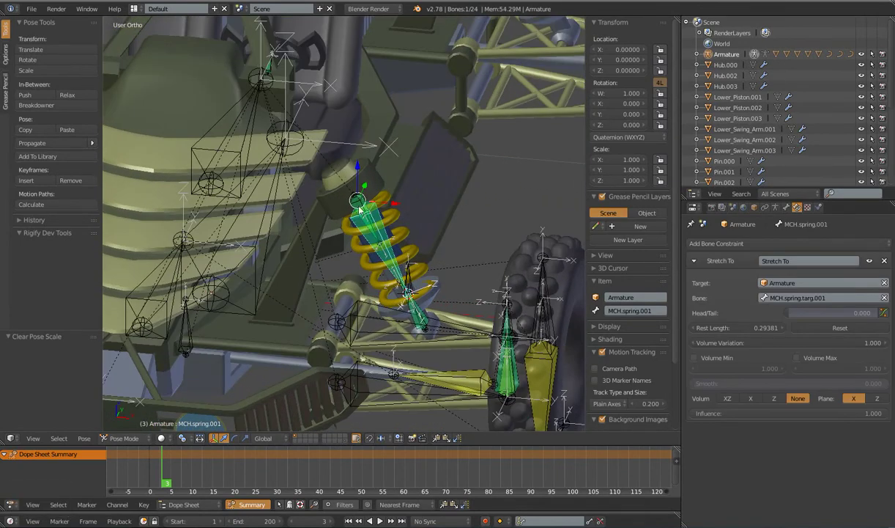
right_click(239, 141)
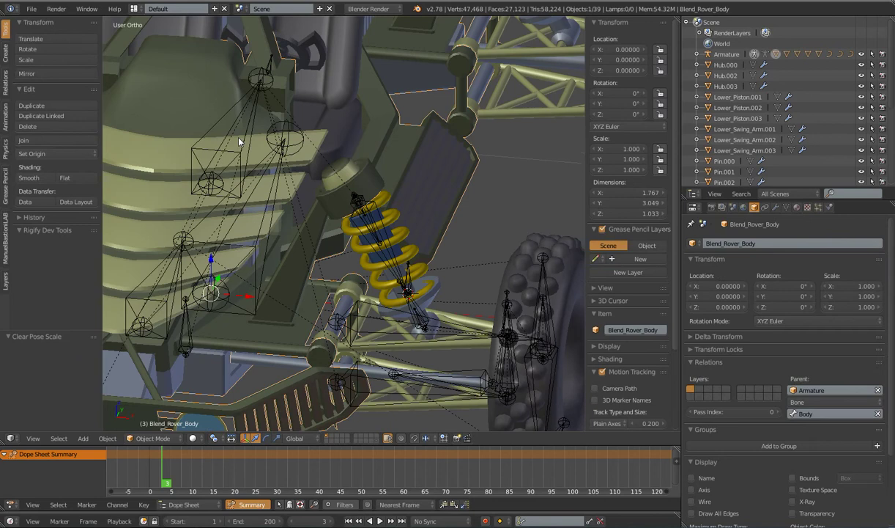
right_click(233, 134)
key(Tab)
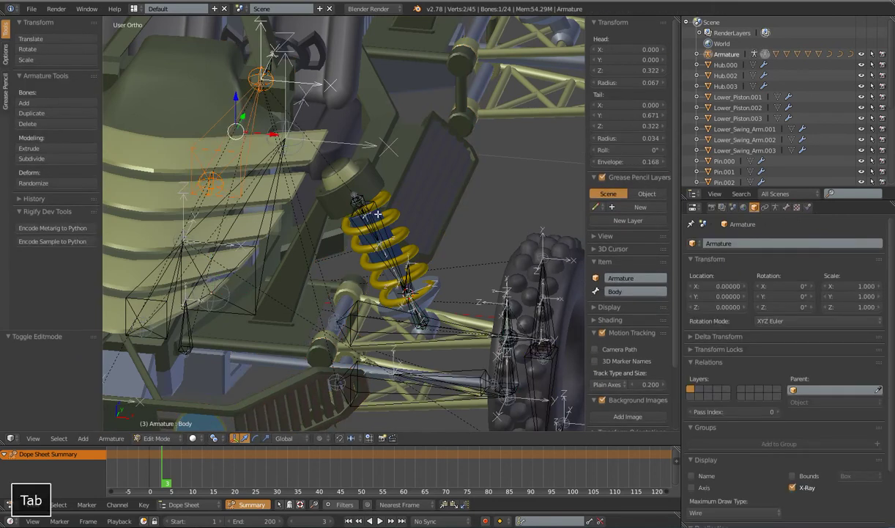
right_click(378, 233)
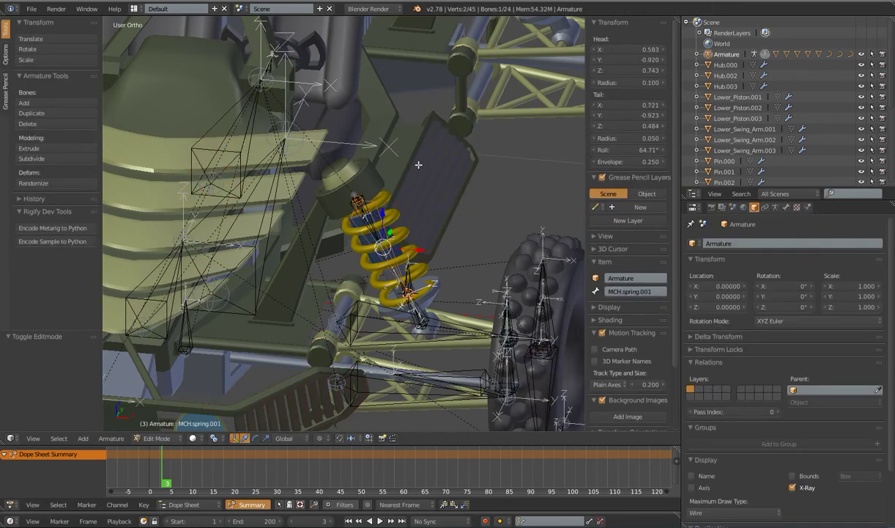
shift+right_click(221, 117)
key(ctrl+p)
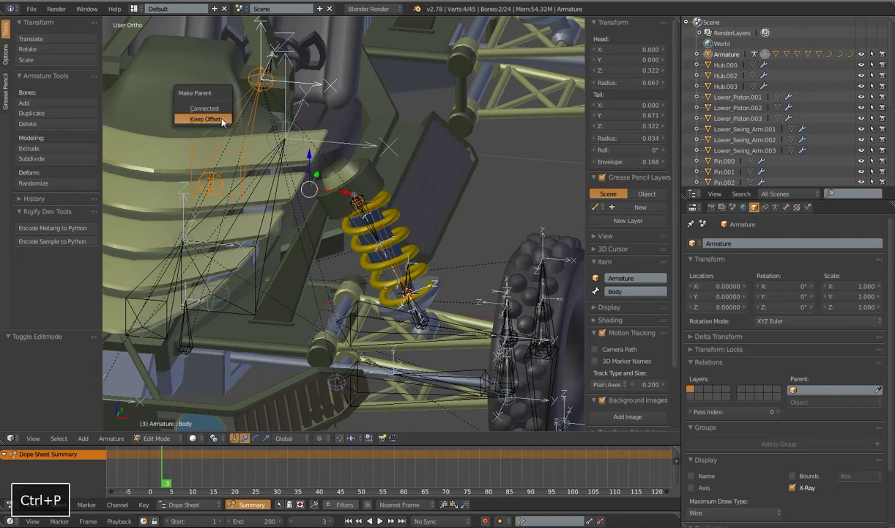
click(221, 118)
scroll(279, 225, down, 6)
middle_drag(279, 224, 401, 278)
key(Tab)
- Test that the spring follows the buggy by moving the Root bone from two viewing angles, cancelling each move
right_click(417, 256)
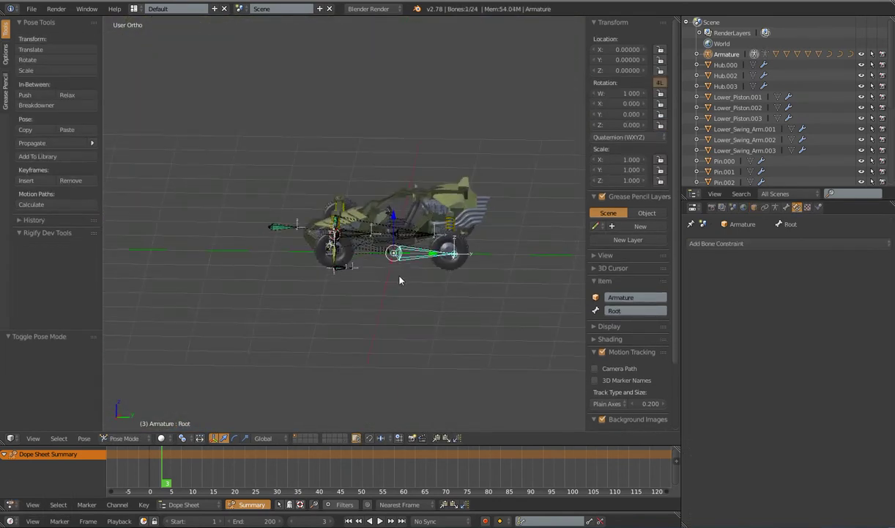
key(g)
right_click(337, 208)
middle_drag(337, 208, 368, 265)
scroll(336, 211, up, 3)
scroll(336, 213, up, 3)
key(g)
right_click(299, 212)
scroll(375, 250, down, 5)
scroll(369, 266, up, 4)
- Examine the constraints of the front wheel bones, including MCH.grd.IK.001, Wheel.001 and MCH.grd.IK.003
right_click(361, 265)
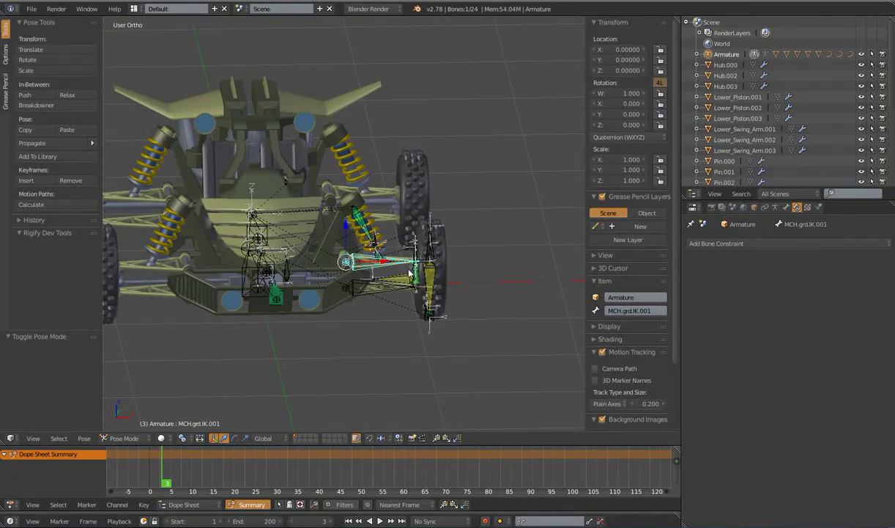
right_click(431, 273)
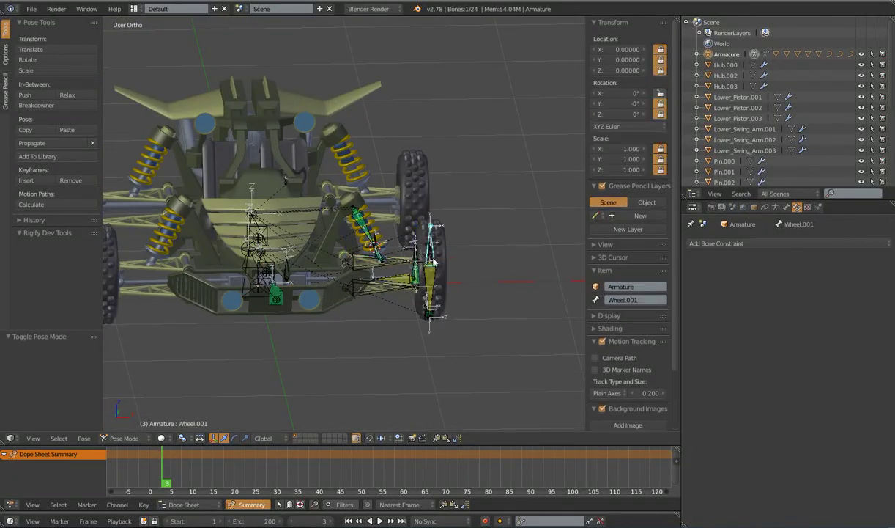
right_click(434, 278)
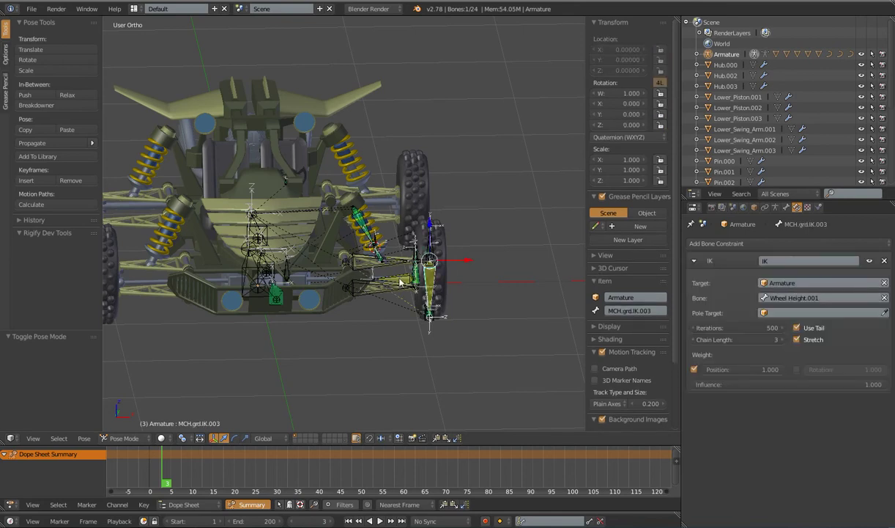
right_click(400, 282)
right_click(402, 281)
right_click(415, 274)
- Test the front wheel controls by moving the Steering bone and rotating the Drift bone, cancelling each transform
right_drag(273, 299, 293, 269)
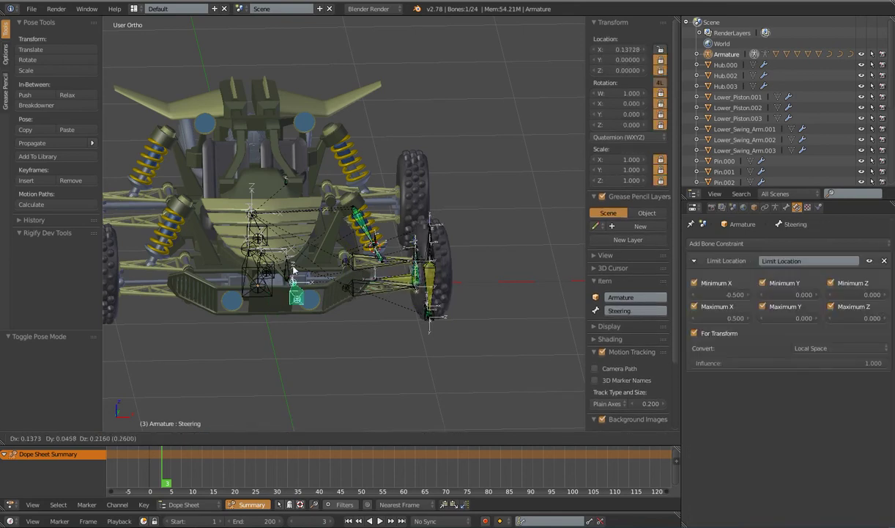
right_click(279, 258)
right_click(277, 257)
right_click(265, 264)
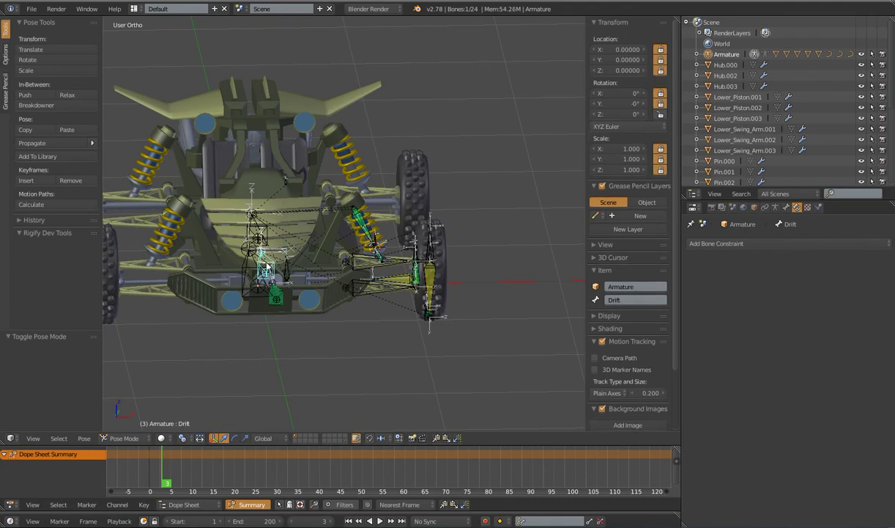
key(r)
right_click(381, 300)
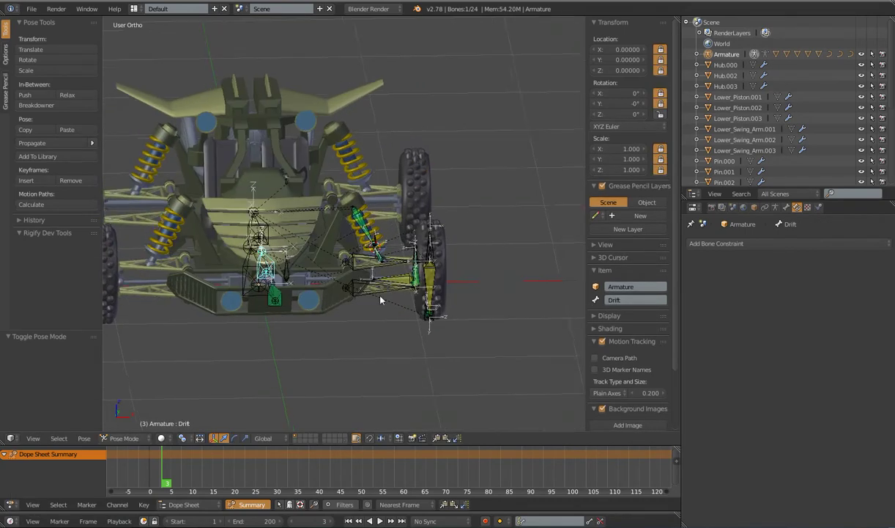
middle_drag(380, 300, 449, 262)
key(r)
right_click(445, 290)
- Select all bones and clear their pose rotation and scale
scroll(381, 289, down, 4)
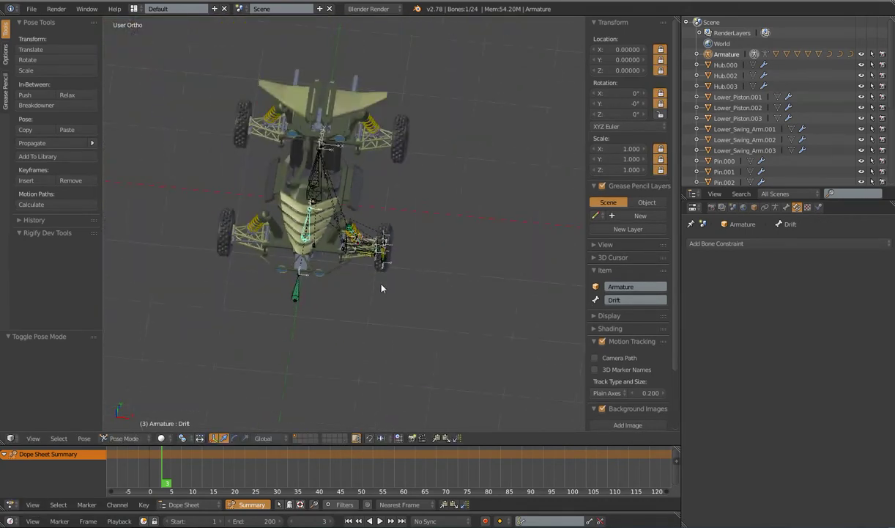
middle_drag(381, 288, 379, 270)
key(a)
key(alt+r)
key(alt+s)
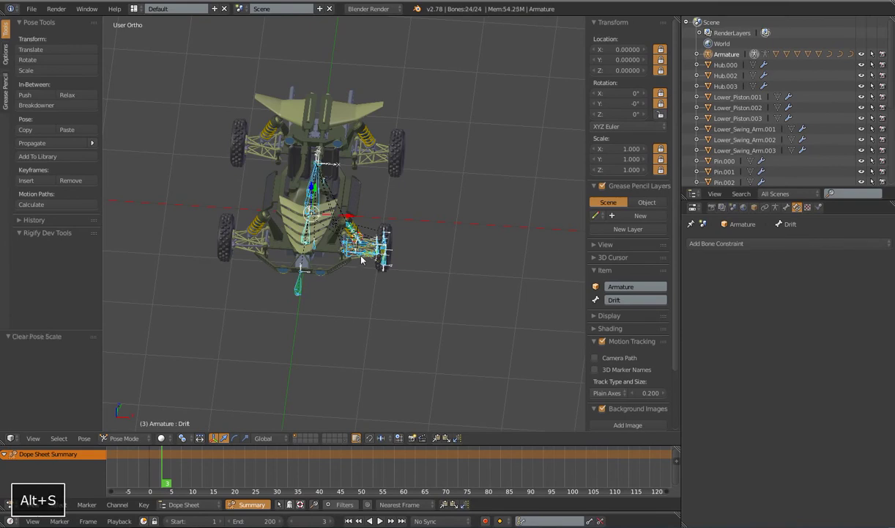
scroll(362, 258, up, 4)
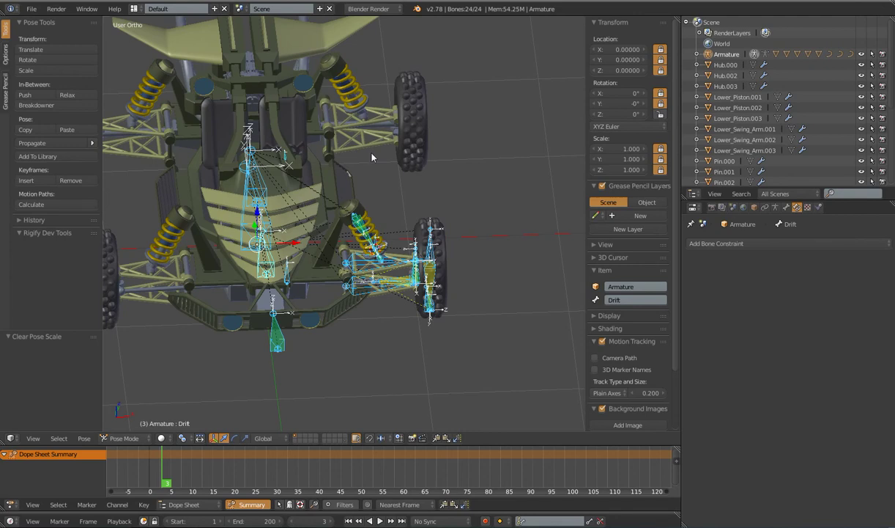
scroll(393, 173, down, 4)
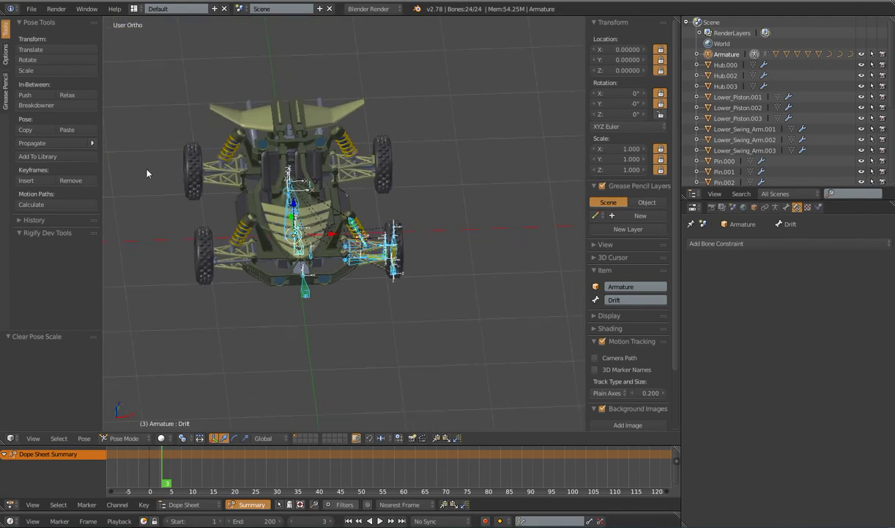